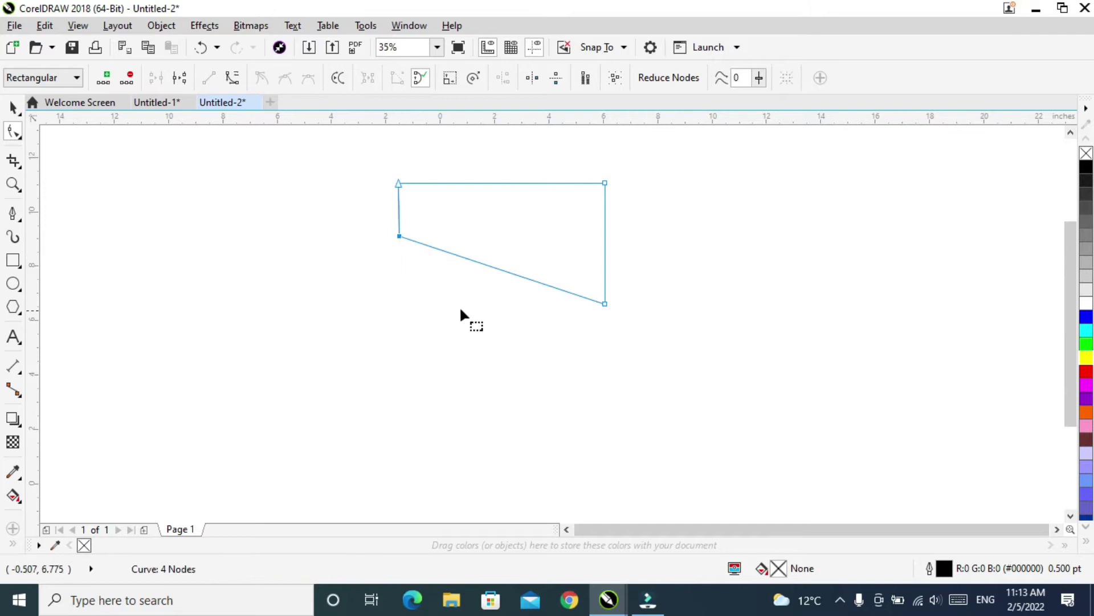
Step: Convert all segments of the four-node outline to curves and bend its slanted lower edge into a large rounded jaw
drag(374, 162, 744, 352)
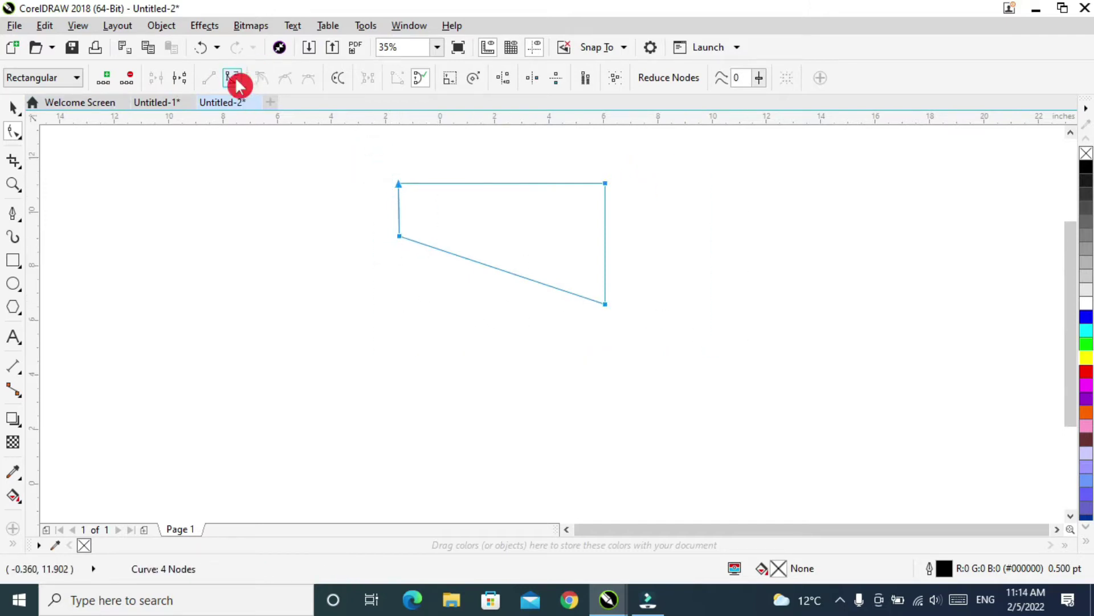
click(433, 302)
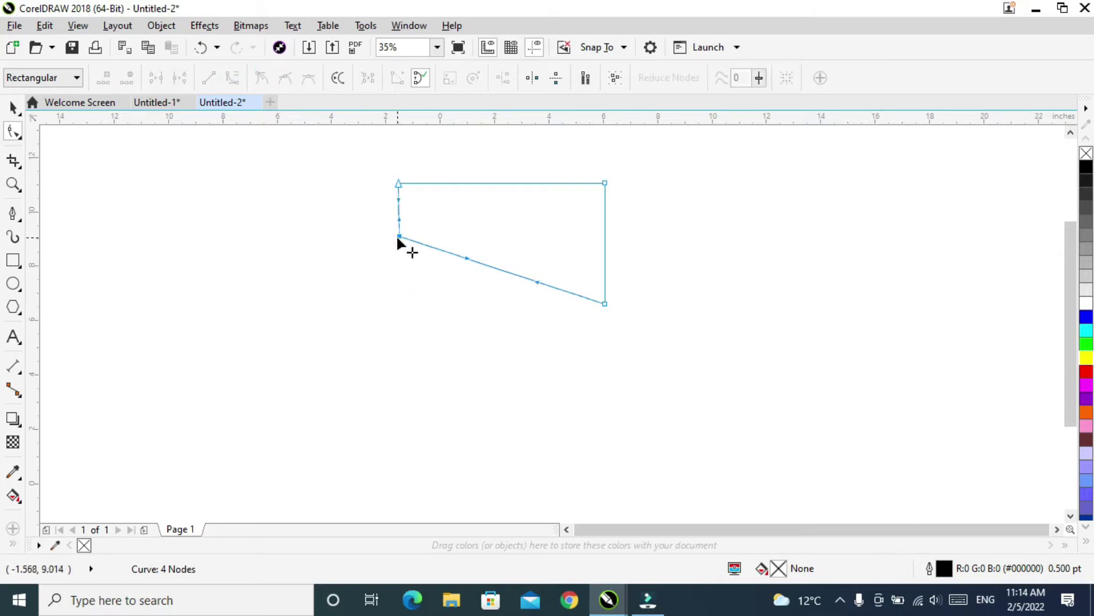
click(397, 237)
drag(465, 256, 225, 314)
drag(534, 288, 525, 408)
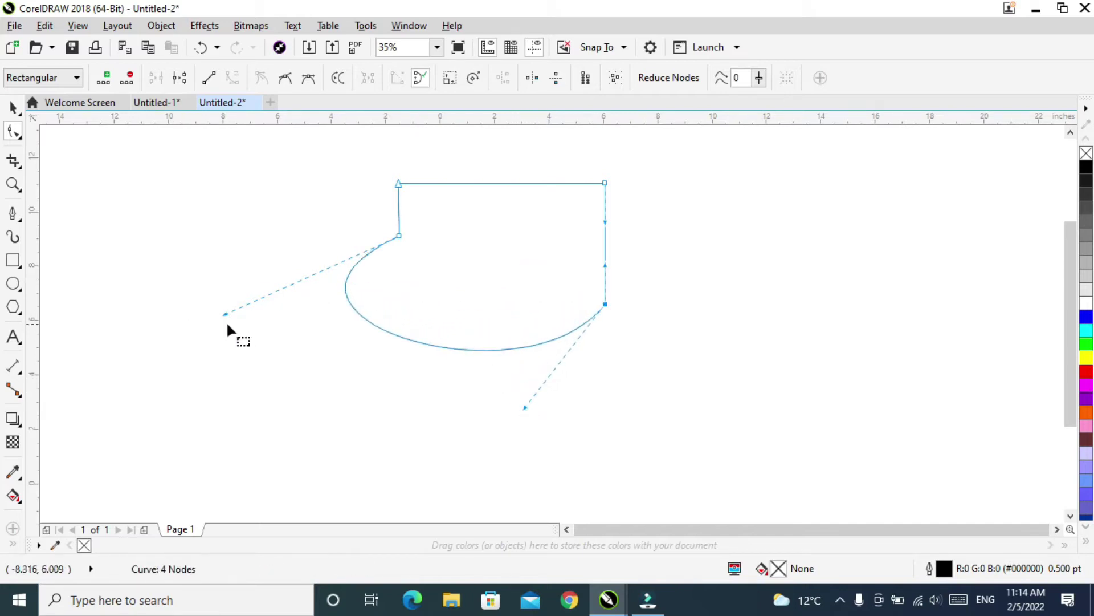
drag(225, 314, 214, 257)
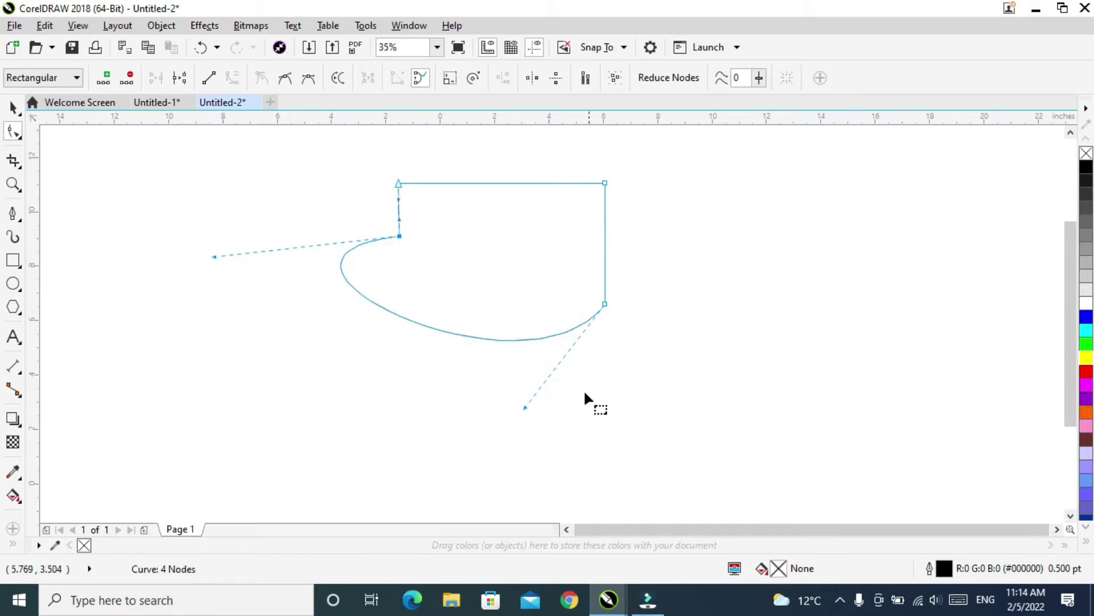
drag(527, 407, 433, 456)
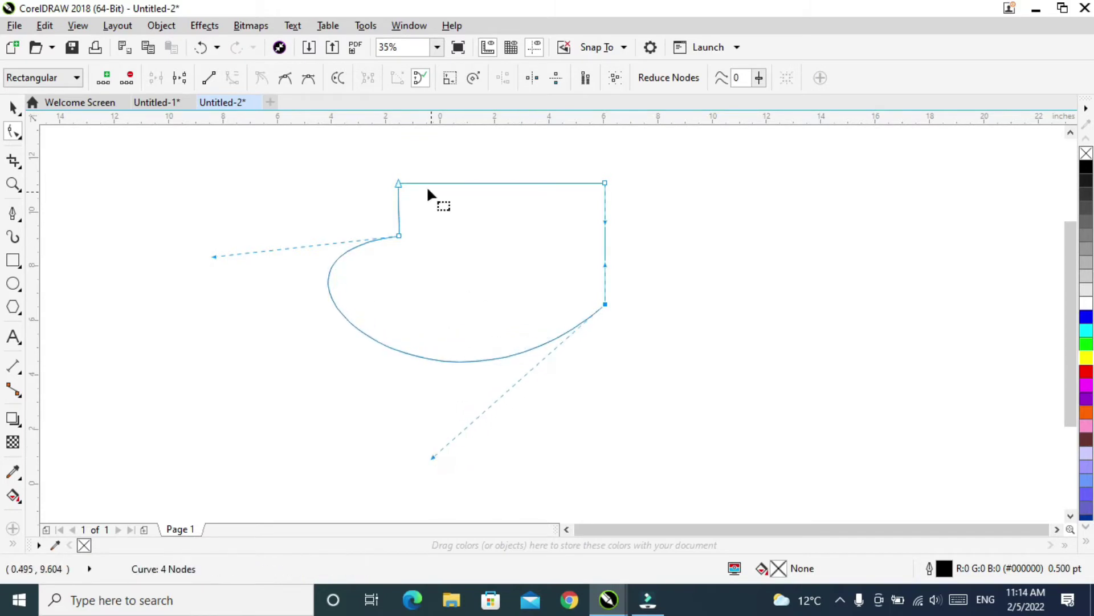
Step: Bend the outline's short front edge inward and its upper and back edges outward, nudging the corner nodes to round the head
drag(399, 185, 391, 218)
click(406, 184)
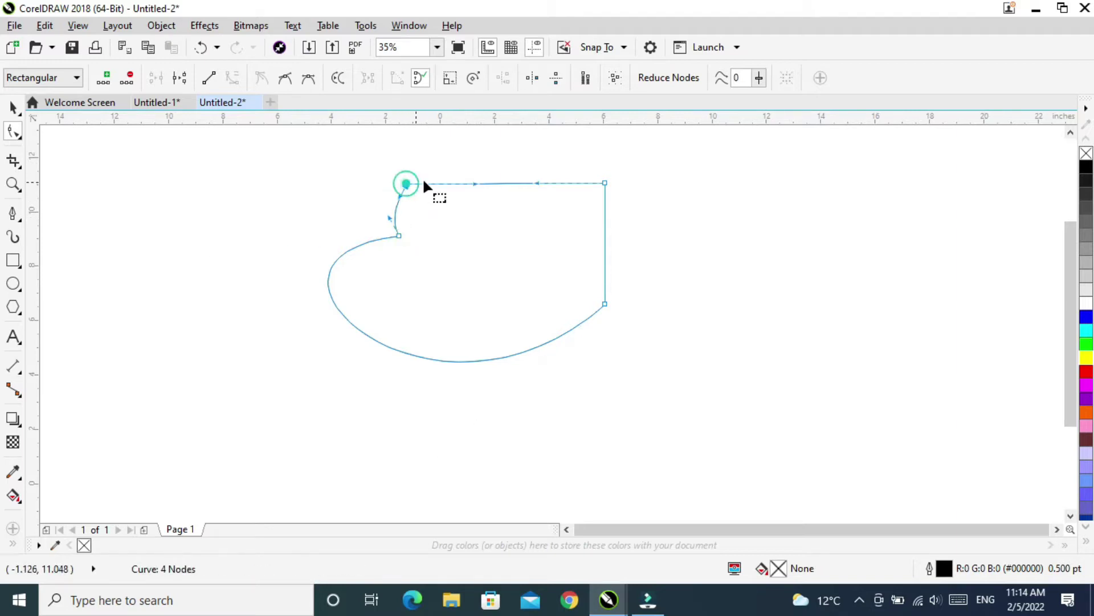
drag(472, 183, 475, 152)
drag(536, 181, 537, 172)
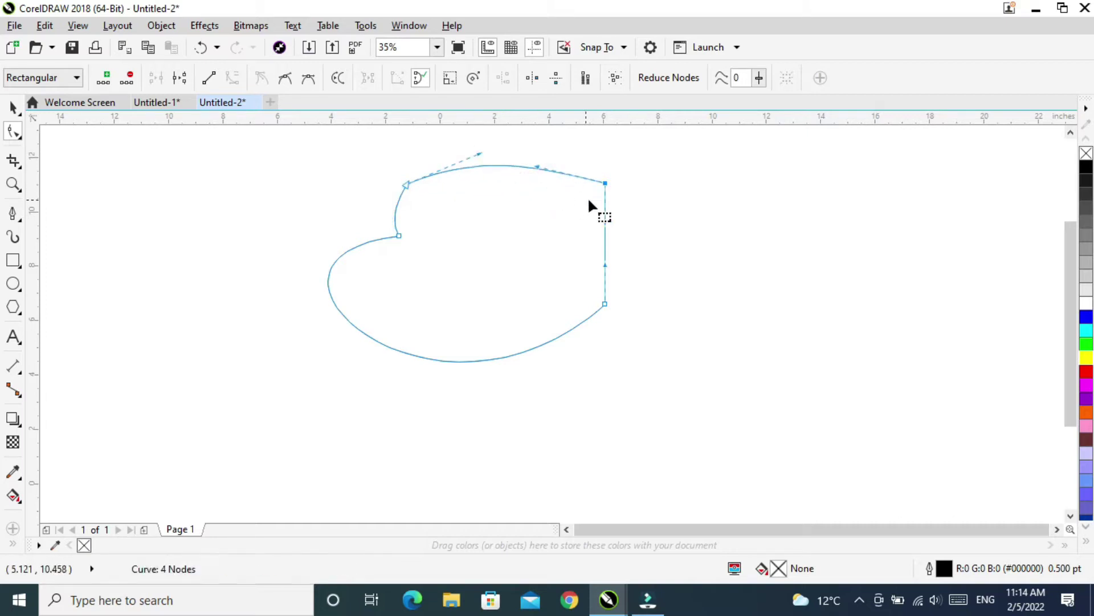
drag(606, 223, 625, 226)
drag(604, 265, 613, 279)
drag(605, 183, 600, 185)
drag(604, 302, 604, 304)
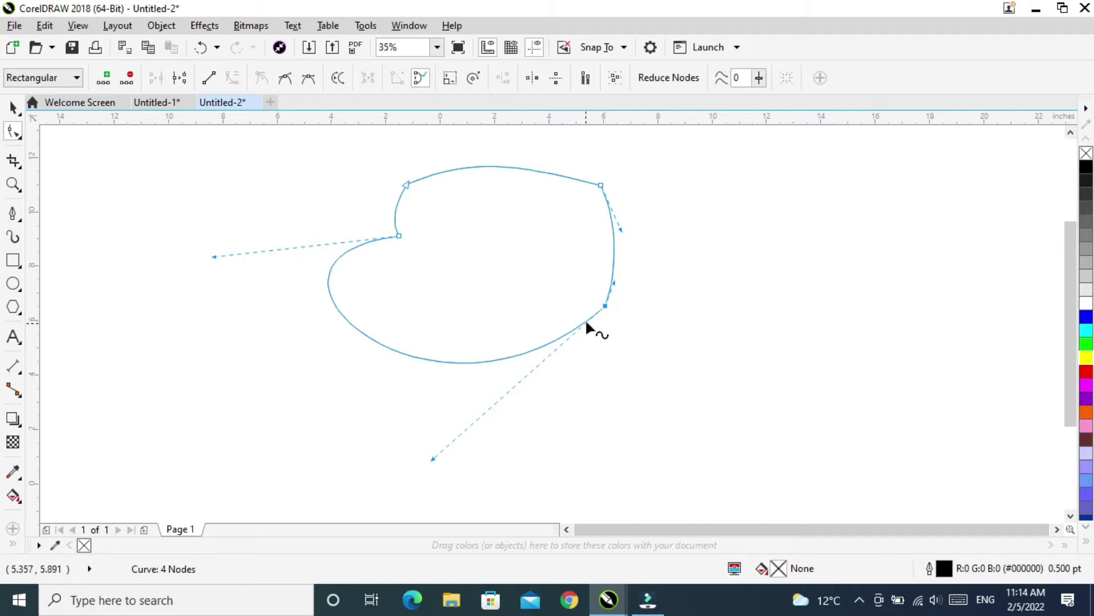
Step: Add a node on the lower part of the head's back edge and make it a cusp node
double_click(612, 275)
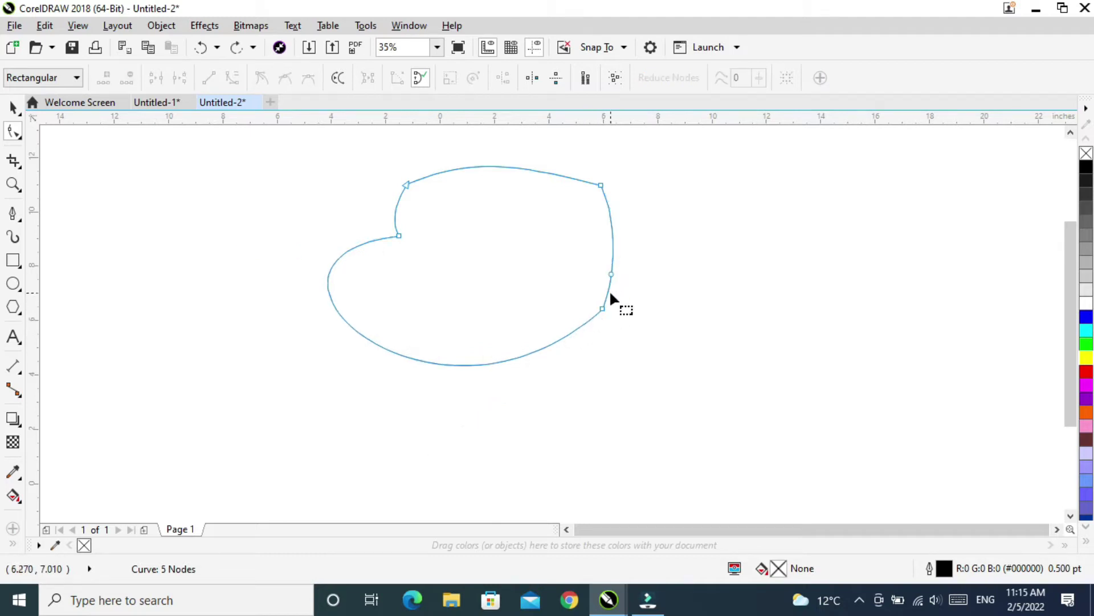
drag(582, 254, 613, 342)
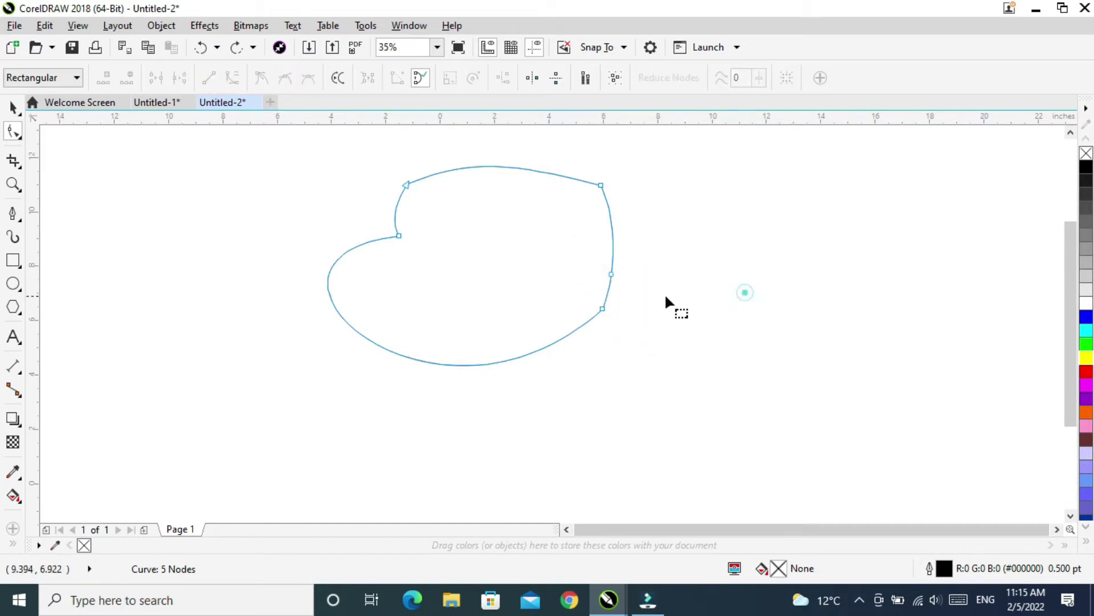
click(609, 273)
click(259, 82)
click(706, 256)
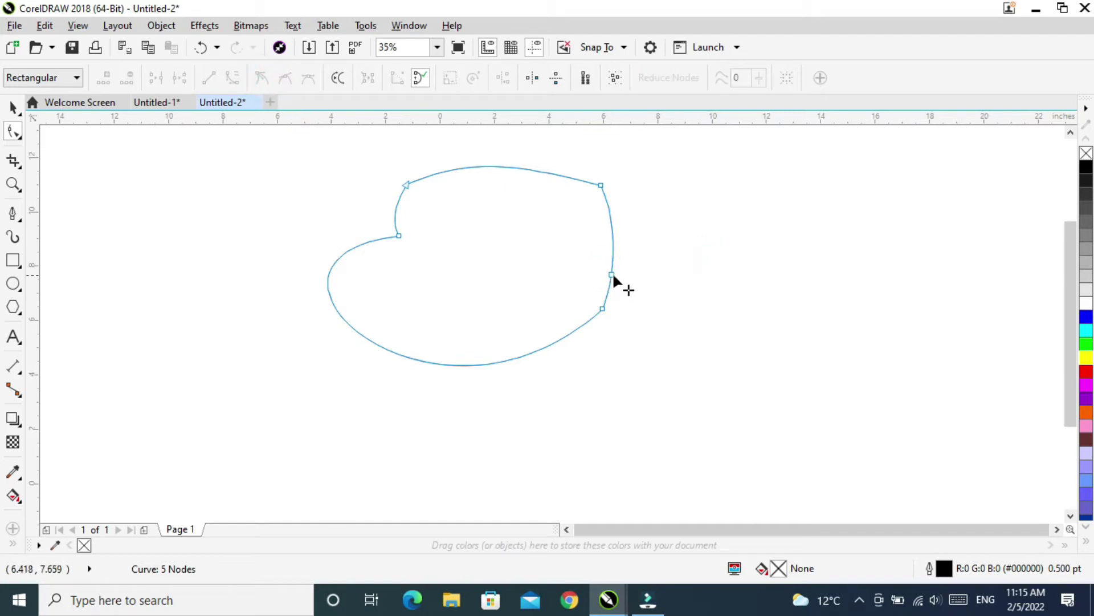
Step: Pull the short segment between the new node and the jaw corner outward into a rounded ear
click(612, 275)
drag(611, 289, 684, 300)
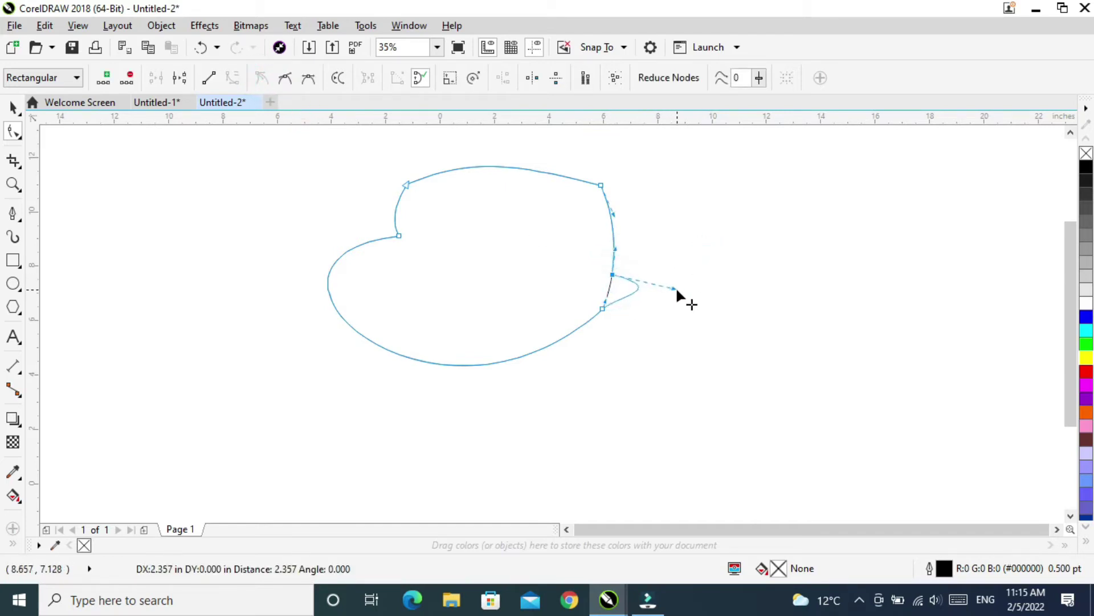
drag(604, 311, 671, 349)
drag(689, 282, 650, 183)
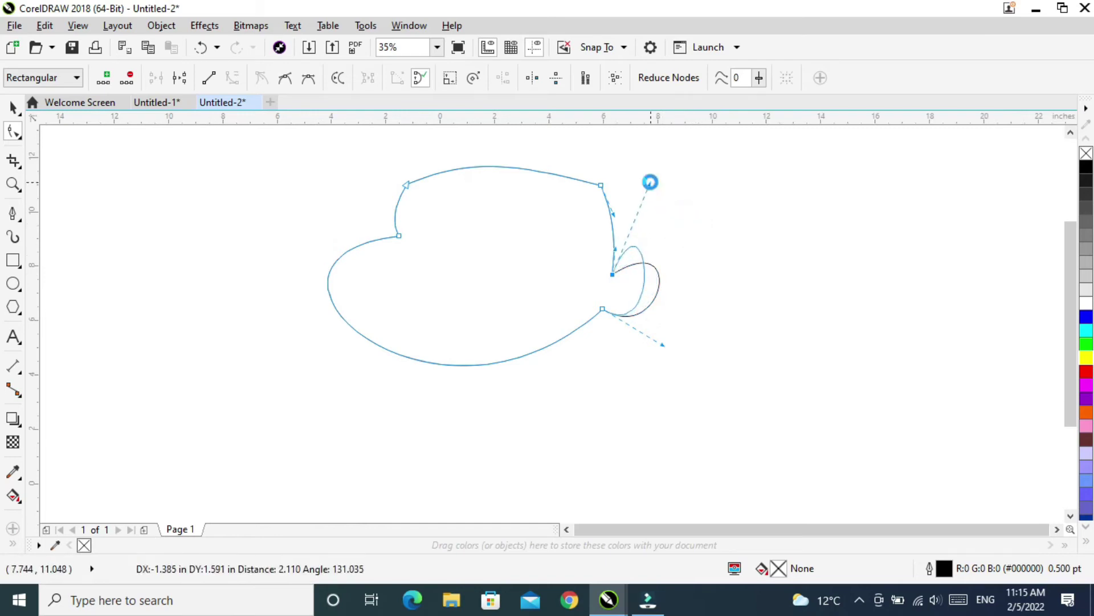
drag(663, 344, 689, 365)
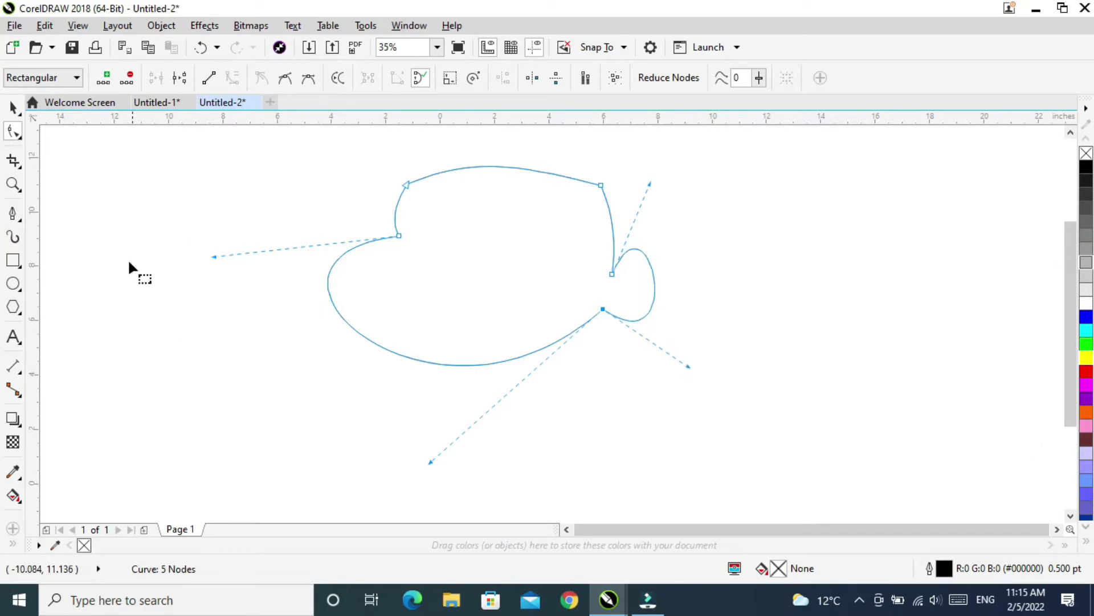
Step: Draw a rectangle about 8.1 by 4.4 inches over the upper head and fill it with black
click(13, 260)
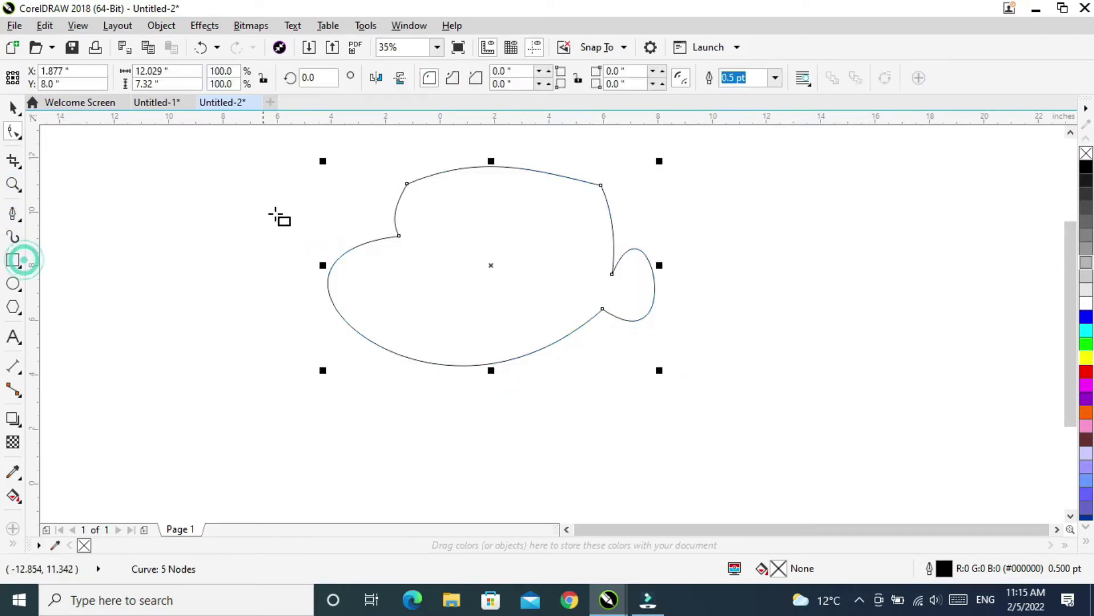
drag(409, 162, 629, 279)
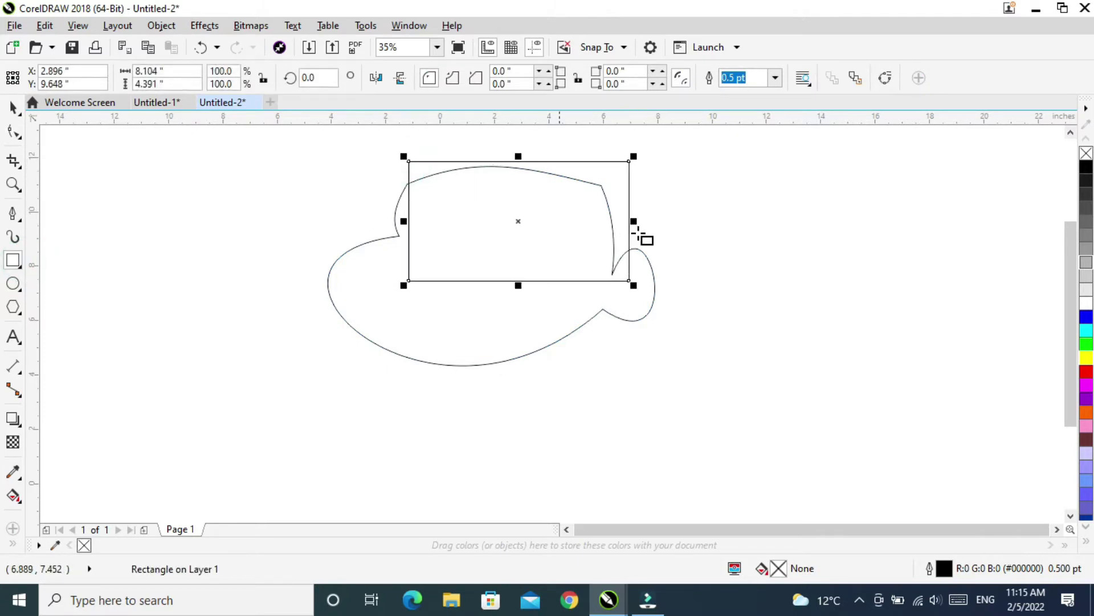
click(1086, 167)
Step: Send the black rectangle to the back of the page
click(13, 107)
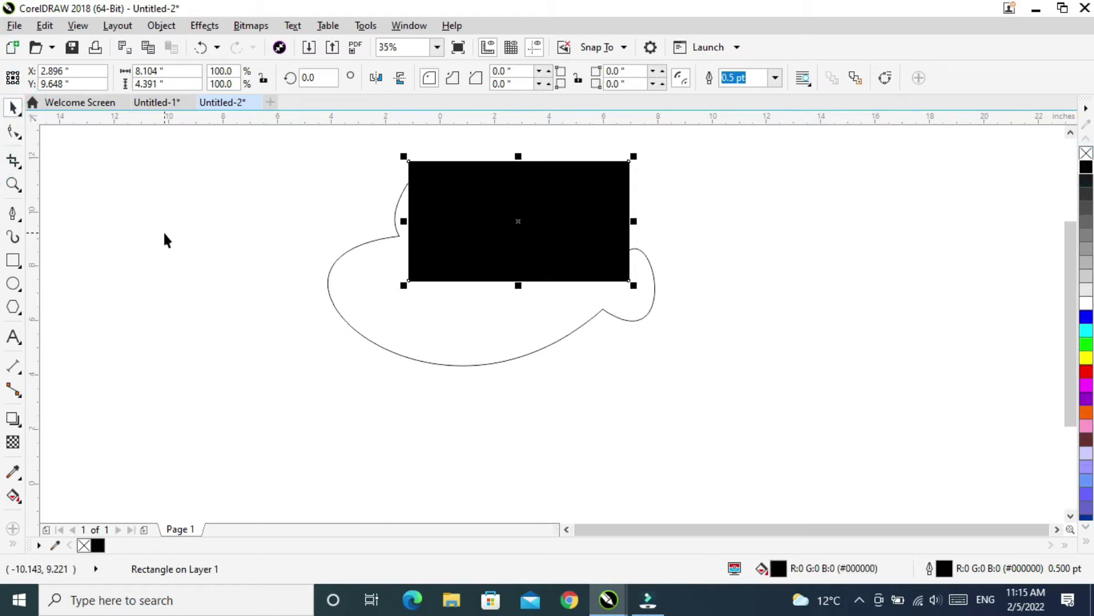
click(163, 33)
mouse_move(285, 265)
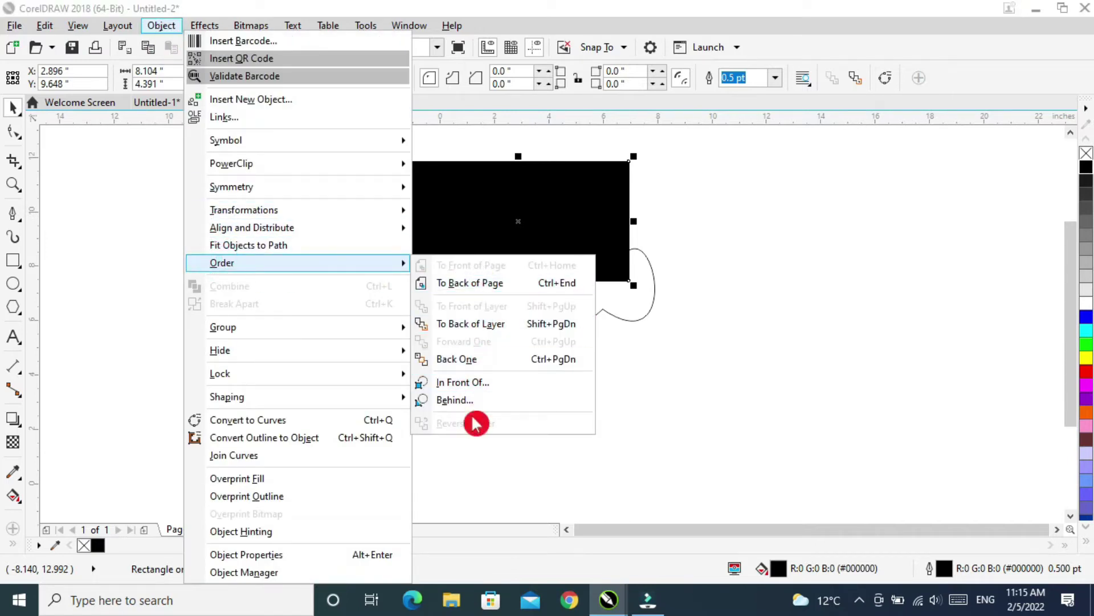
click(489, 283)
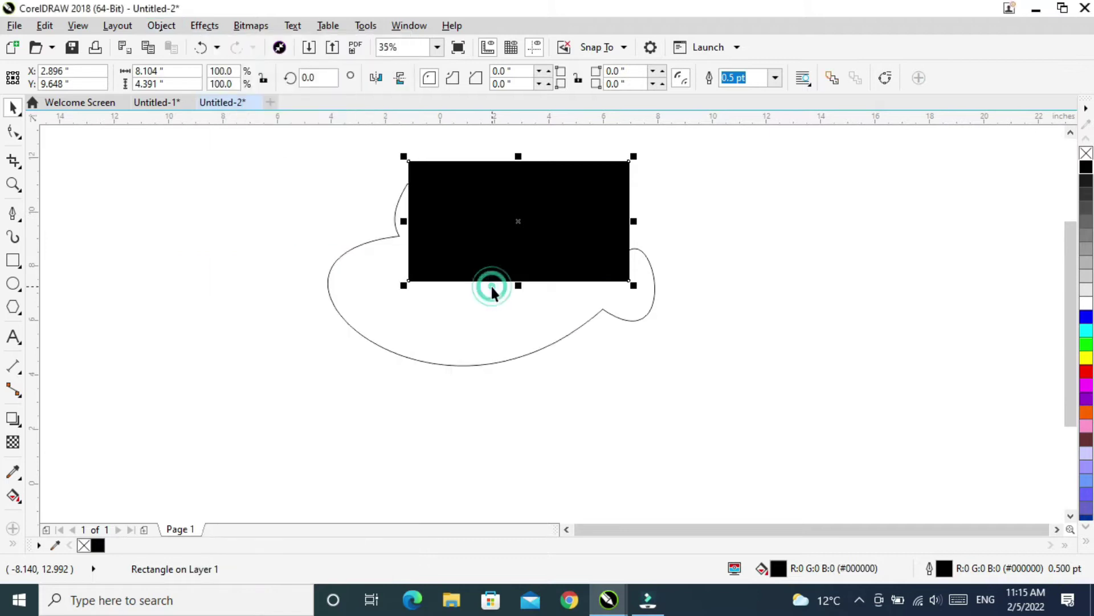
Step: Fill the head outline with the light yellow shade #FFE761
click(492, 364)
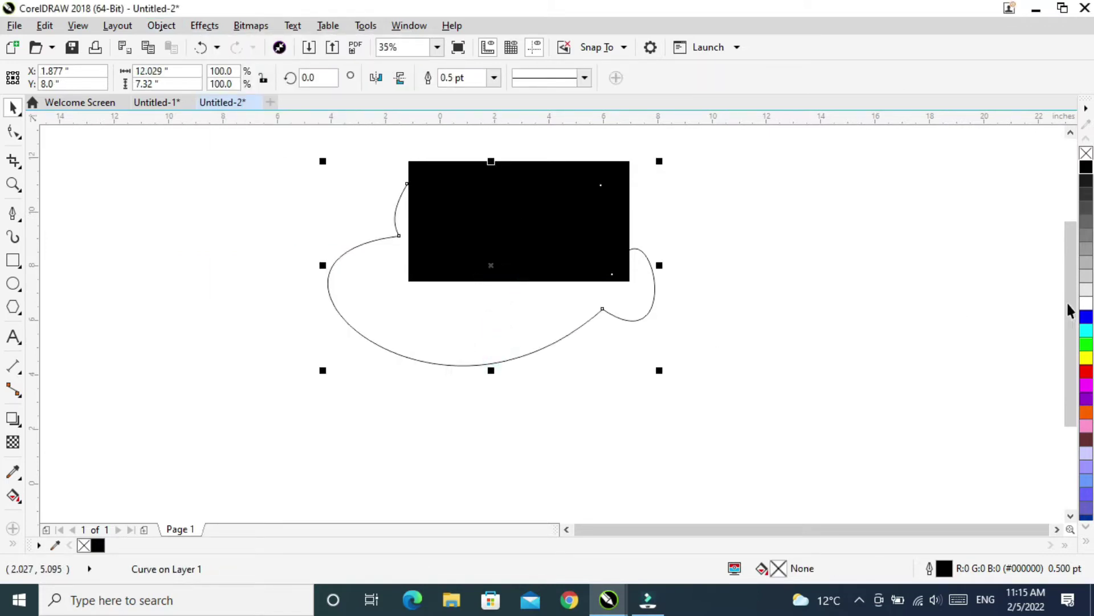
drag(1085, 365, 1007, 403)
click(814, 195)
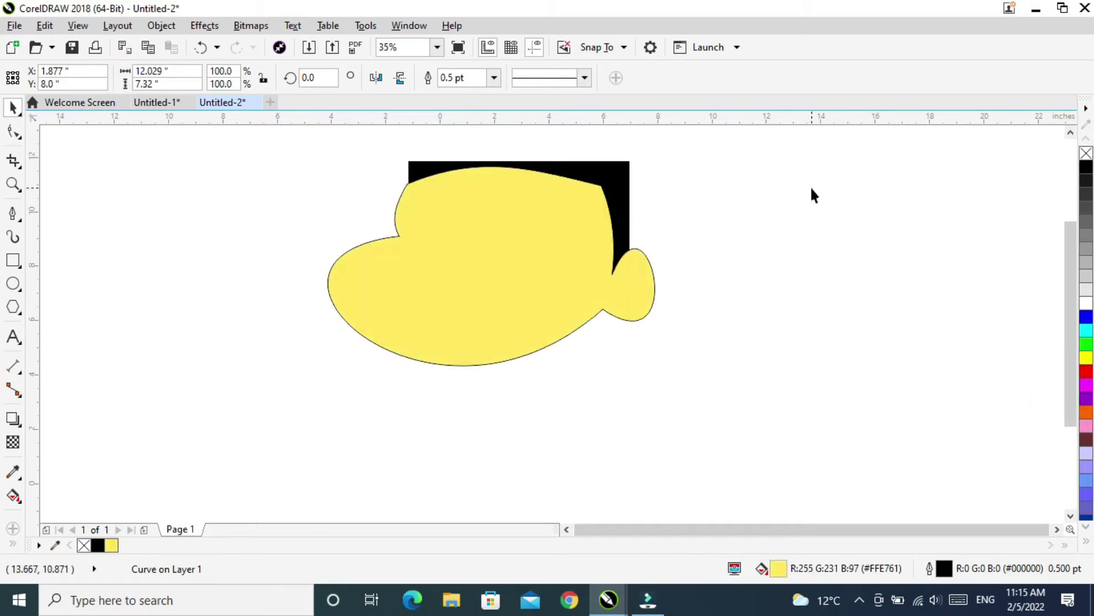
Step: Convert the black rectangle to an editable curve object and turn all its straight segments into curves
click(606, 172)
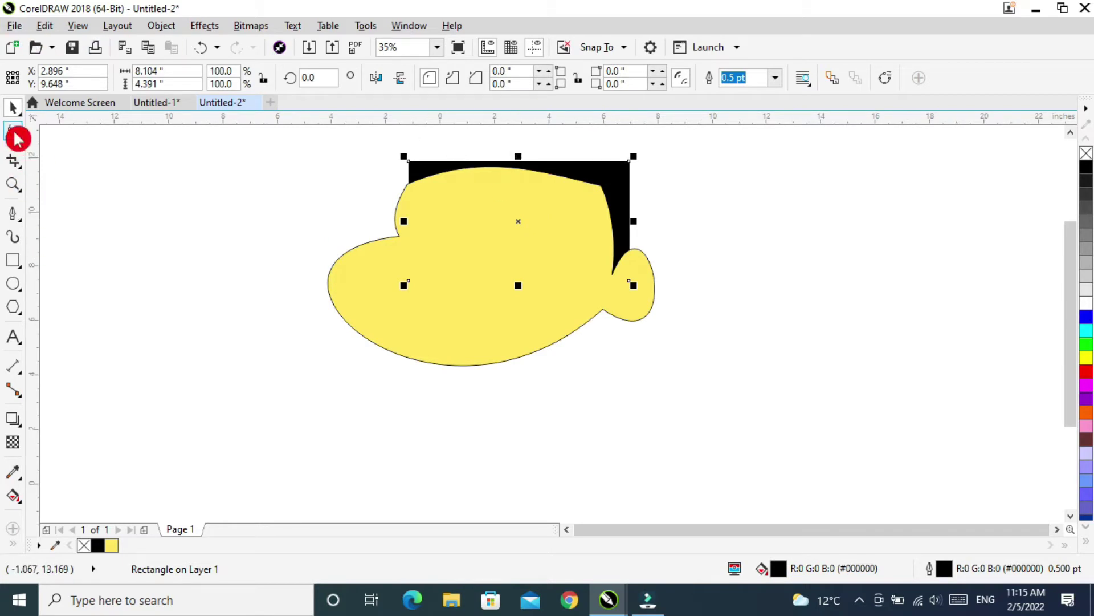
click(159, 26)
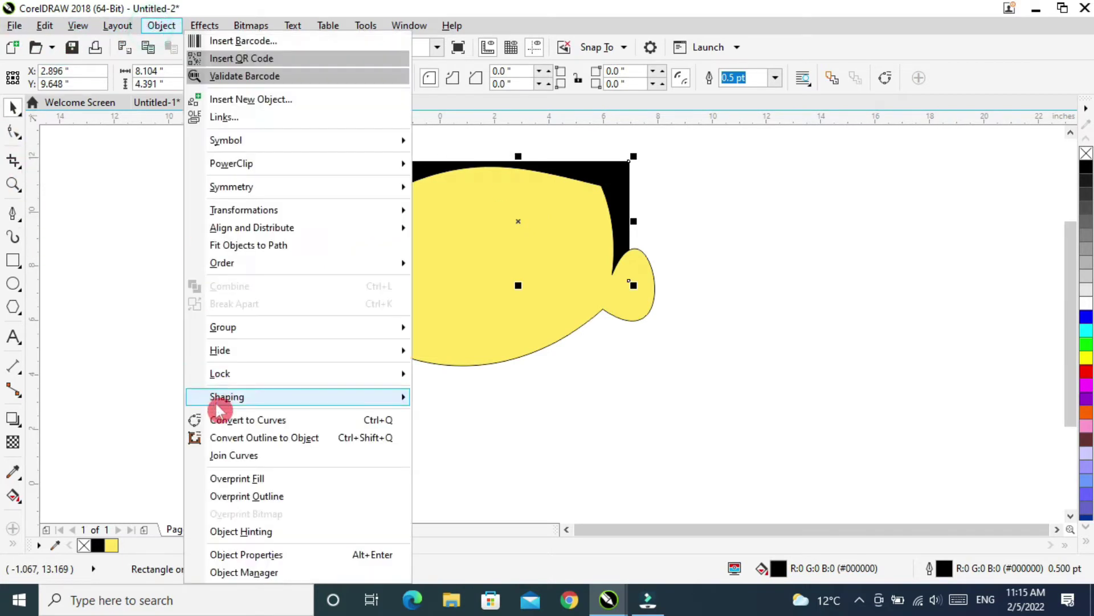
click(235, 422)
click(14, 133)
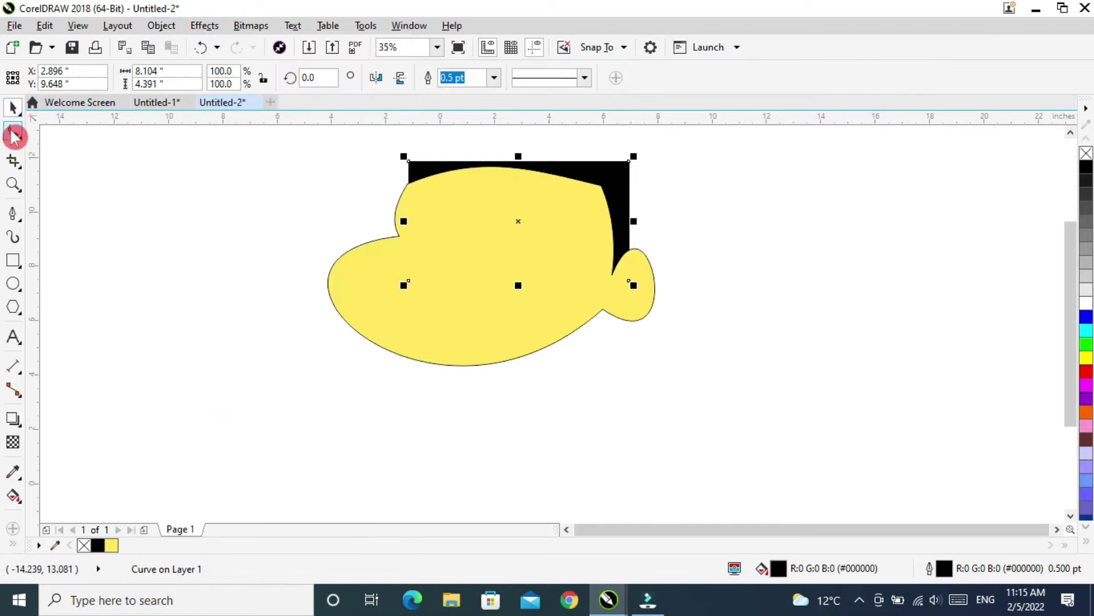
drag(385, 150, 697, 331)
click(238, 86)
click(252, 267)
Step: Arch the black shape's upper edge over the head and remove its upper corner node near the ear
drag(409, 163, 472, 140)
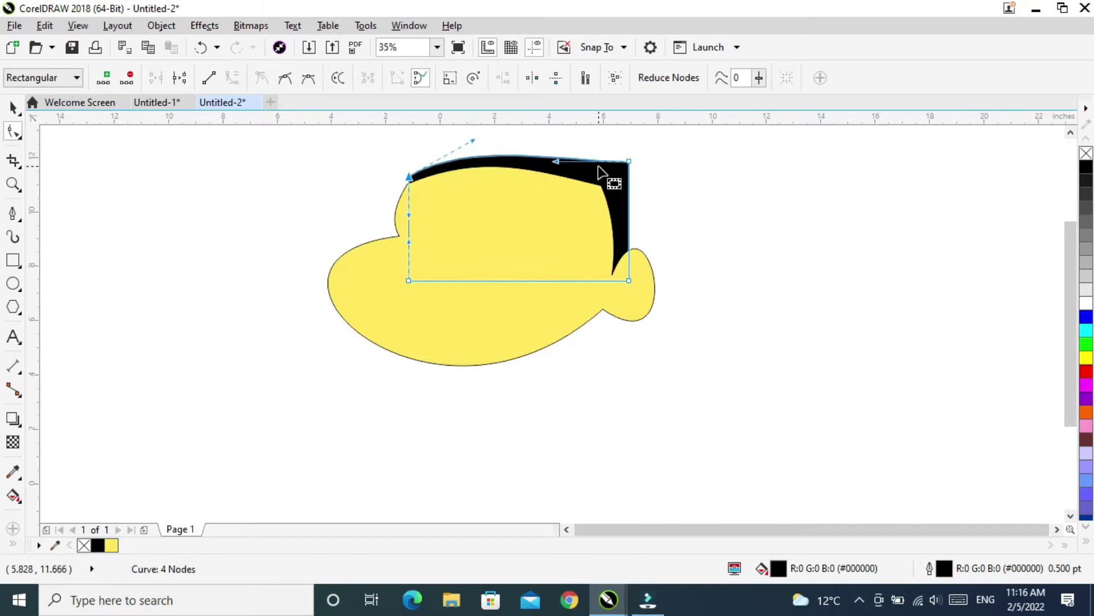
drag(630, 162, 627, 177)
drag(554, 173, 609, 170)
double_click(629, 175)
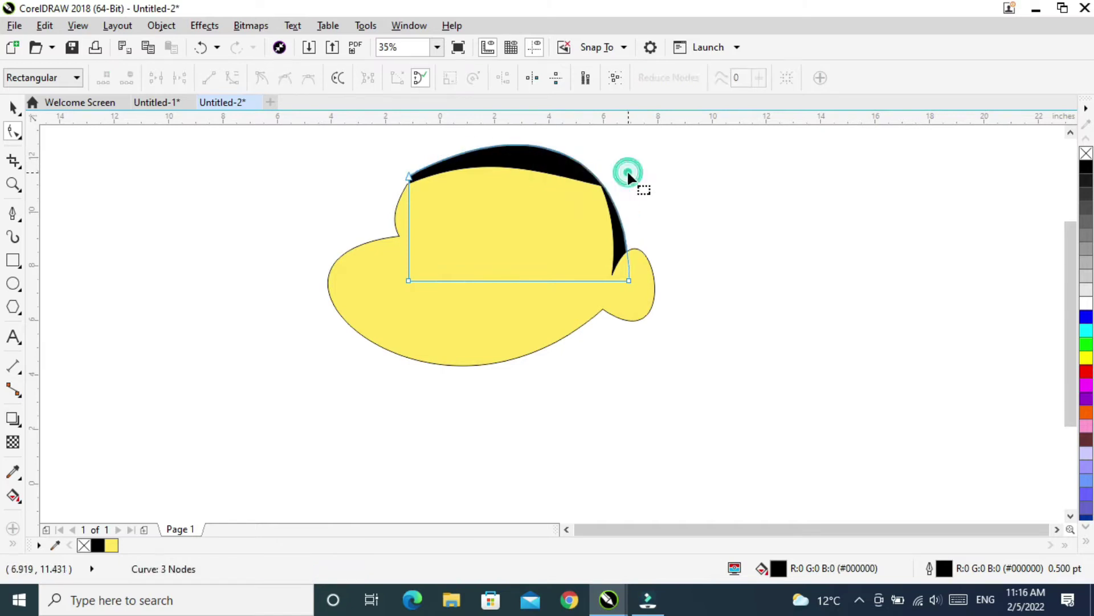
Step: Refine the black hair's arc with its curve handles, align its front node with the forehead corner, and deselect the shape
click(409, 177)
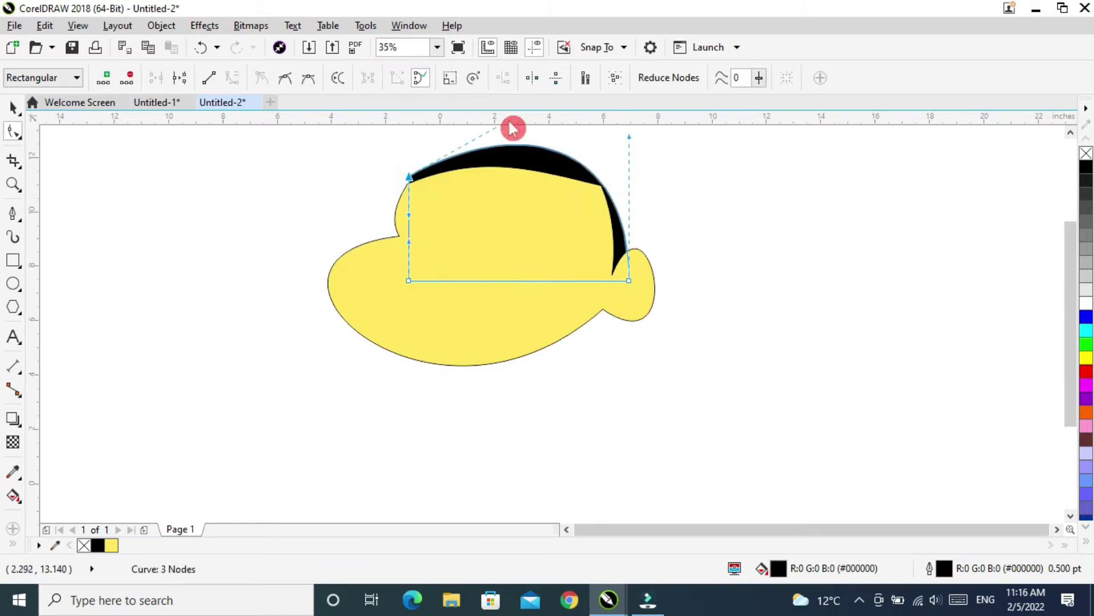
click(1073, 137)
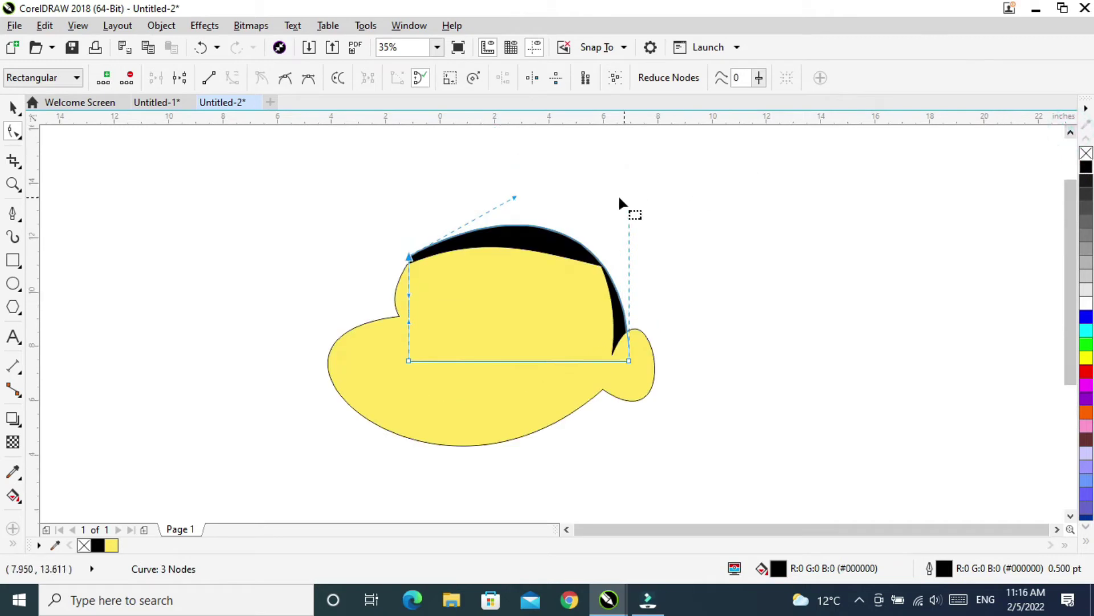
drag(515, 198, 515, 213)
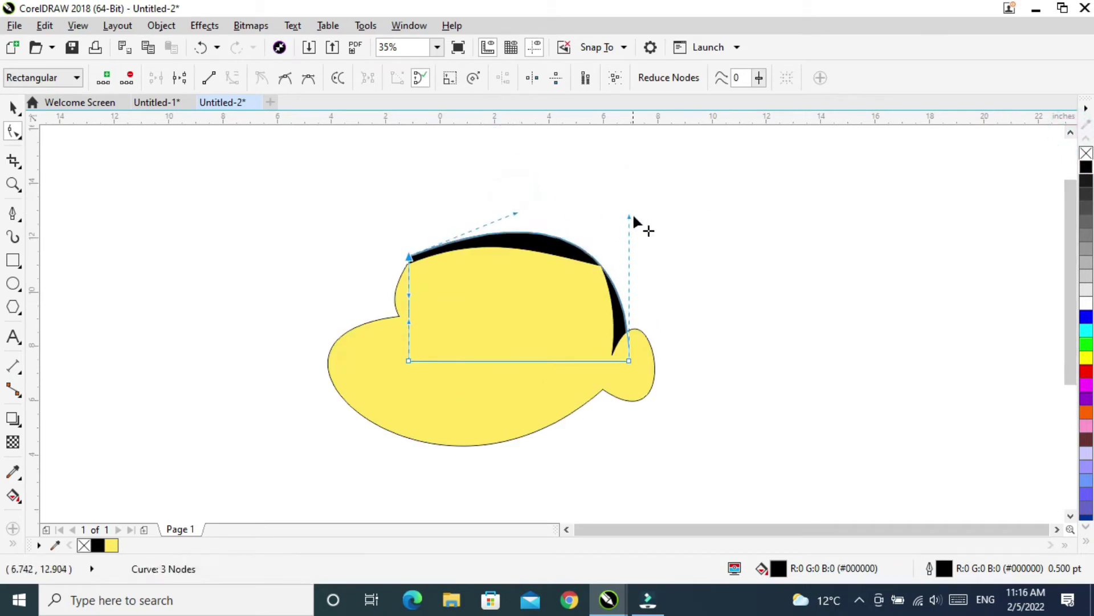
drag(630, 215, 654, 213)
click(629, 362)
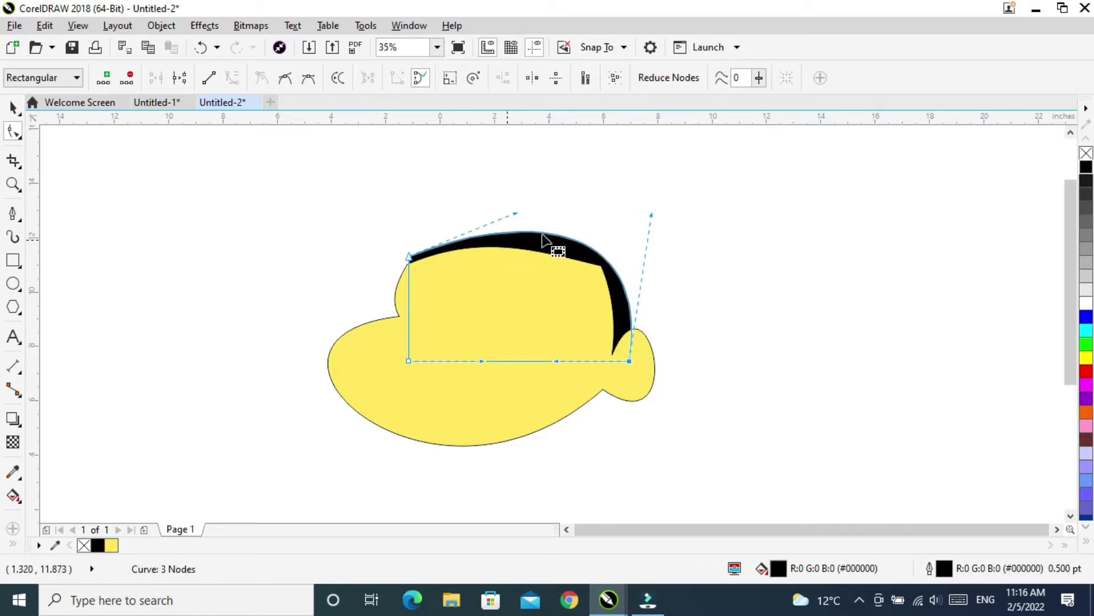
drag(651, 214, 657, 212)
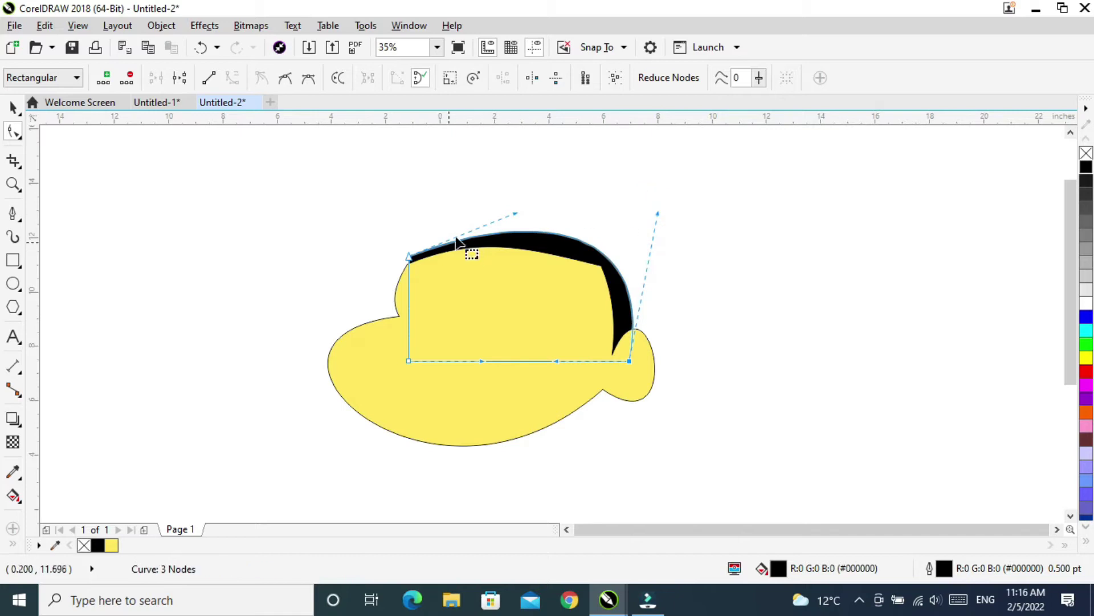
drag(511, 208, 499, 212)
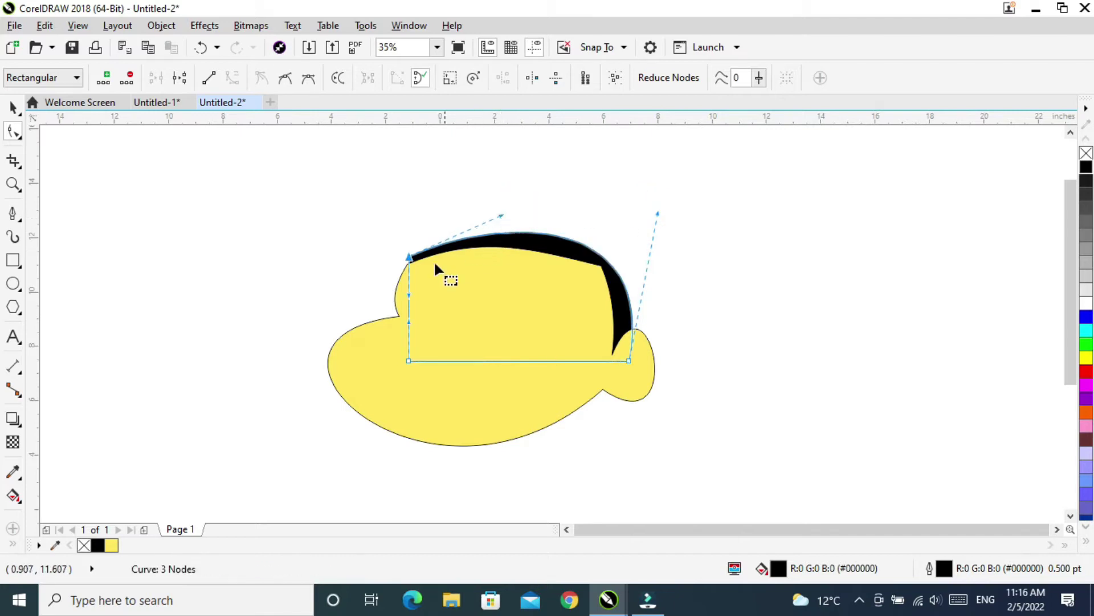
drag(409, 258, 408, 262)
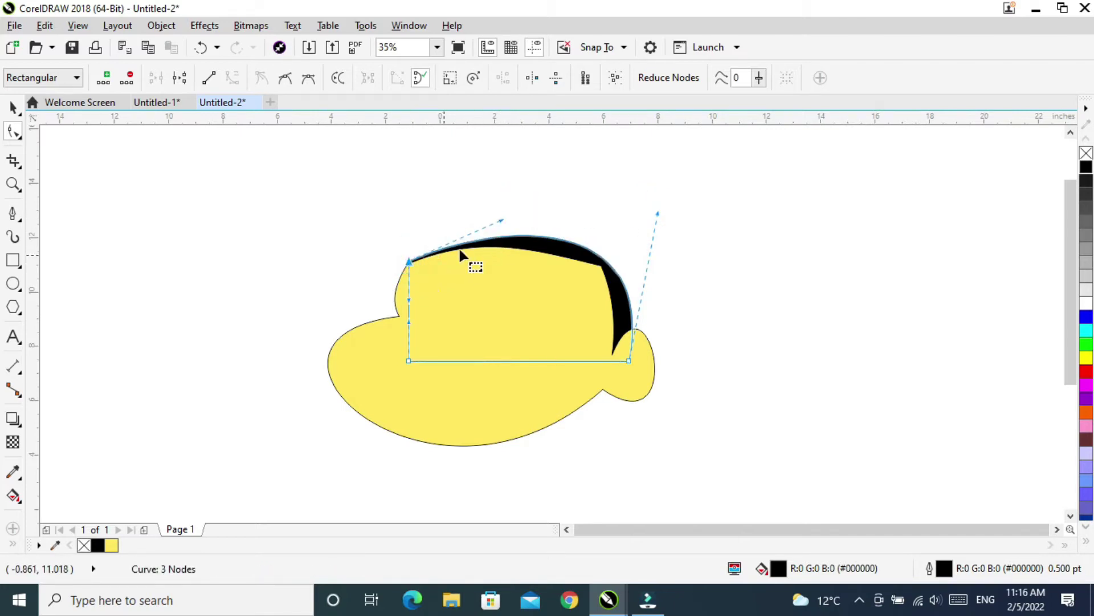
drag(500, 220, 498, 211)
click(12, 109)
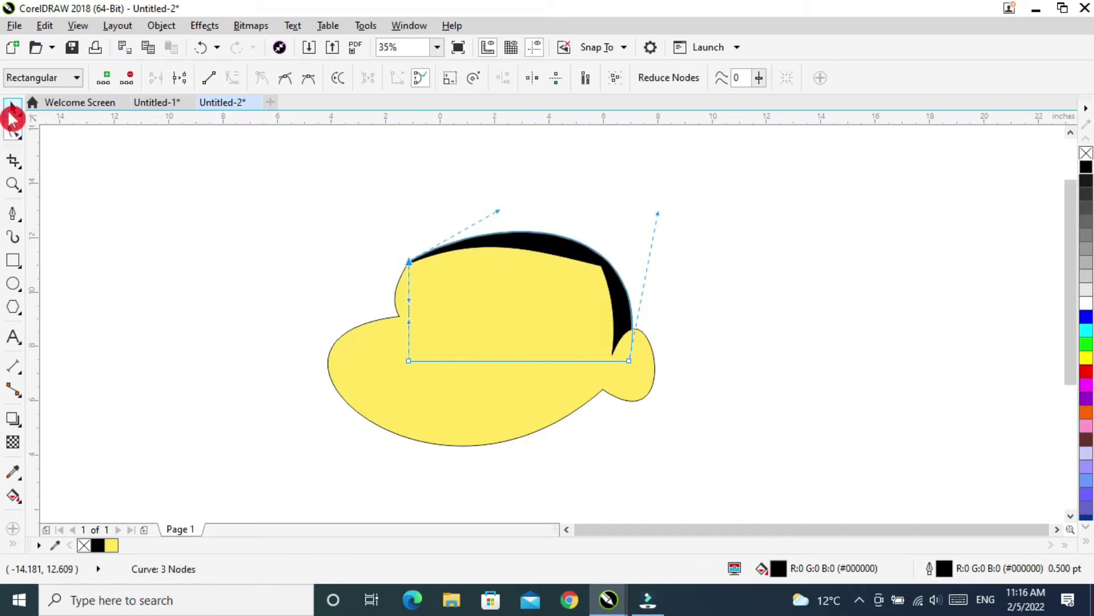
click(696, 302)
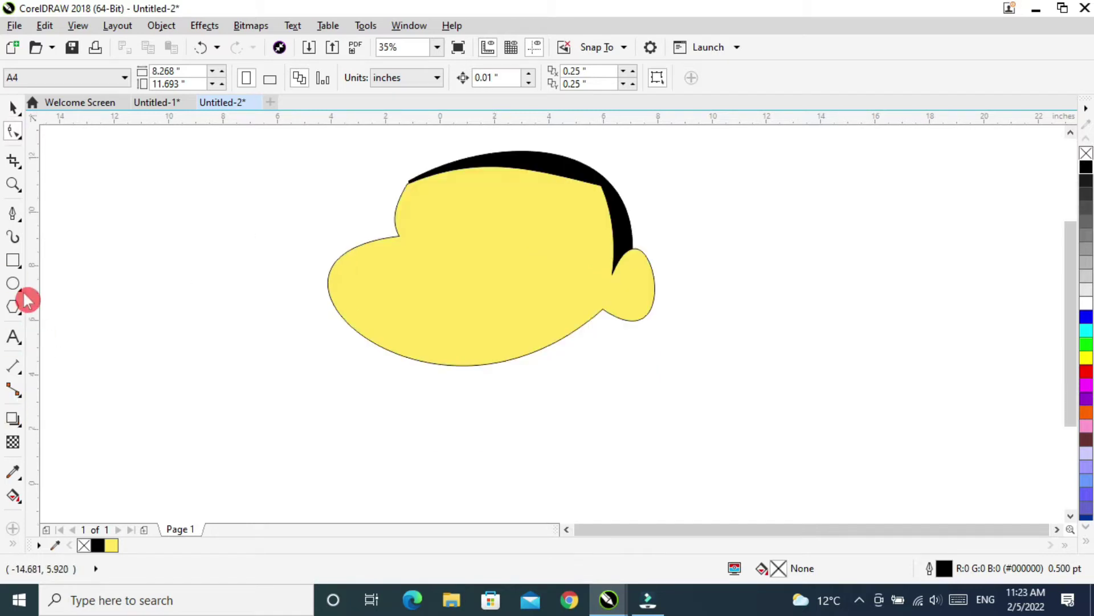
Step: Draw a near-circular ellipse about 2.65 by 2.71 inches beside the face, fill it black and convert it to curves
click(13, 283)
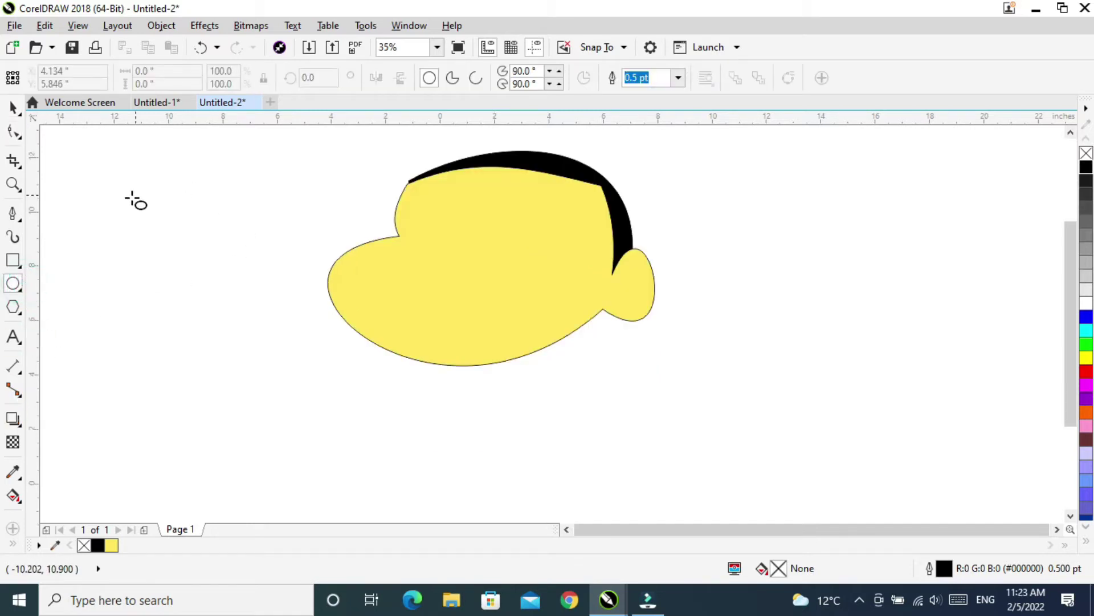
drag(171, 199, 253, 282)
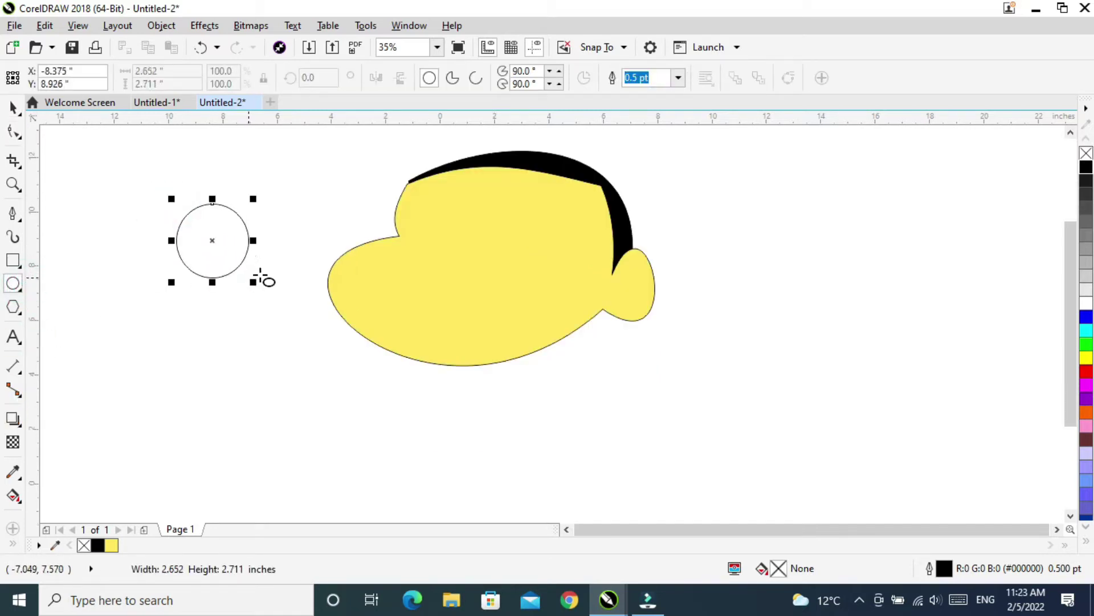
click(1085, 168)
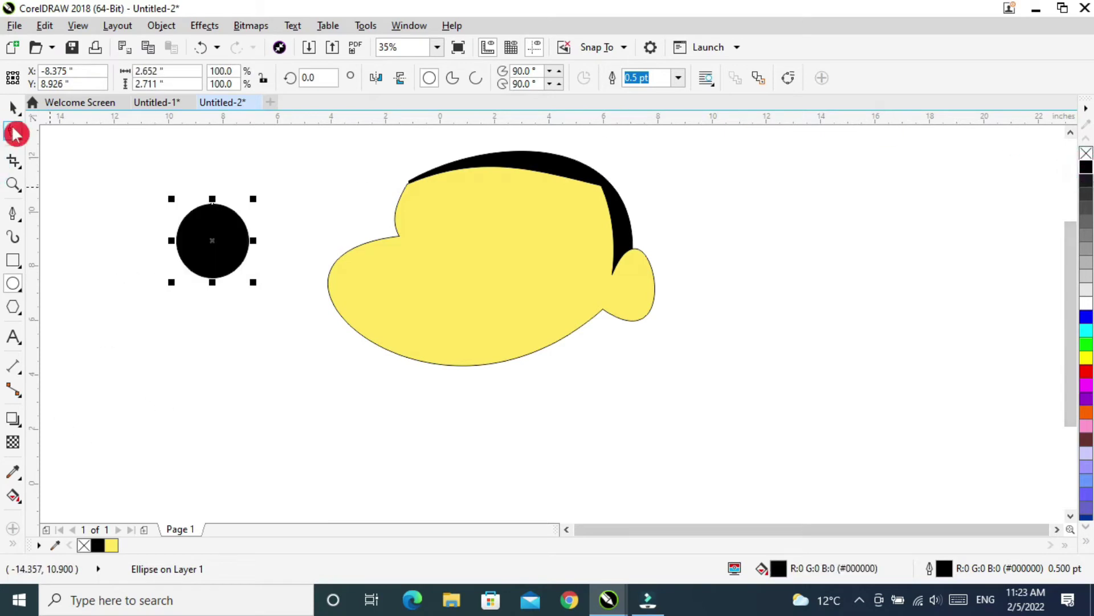
click(168, 25)
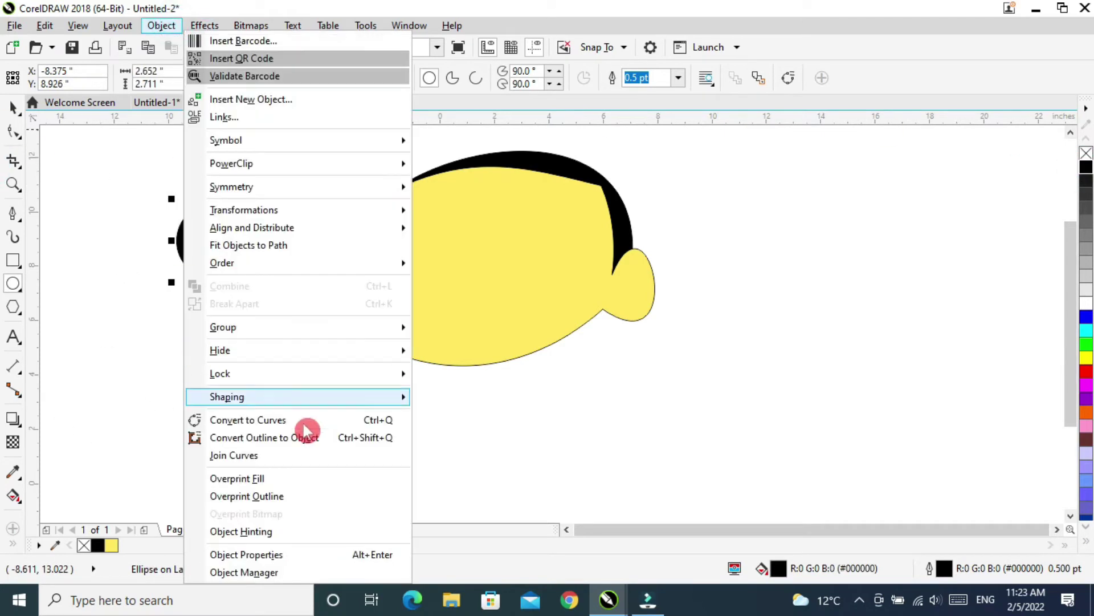
click(261, 421)
Step: Raise the black circle's top node slightly and push its bottom node up inside to form an arch
click(14, 133)
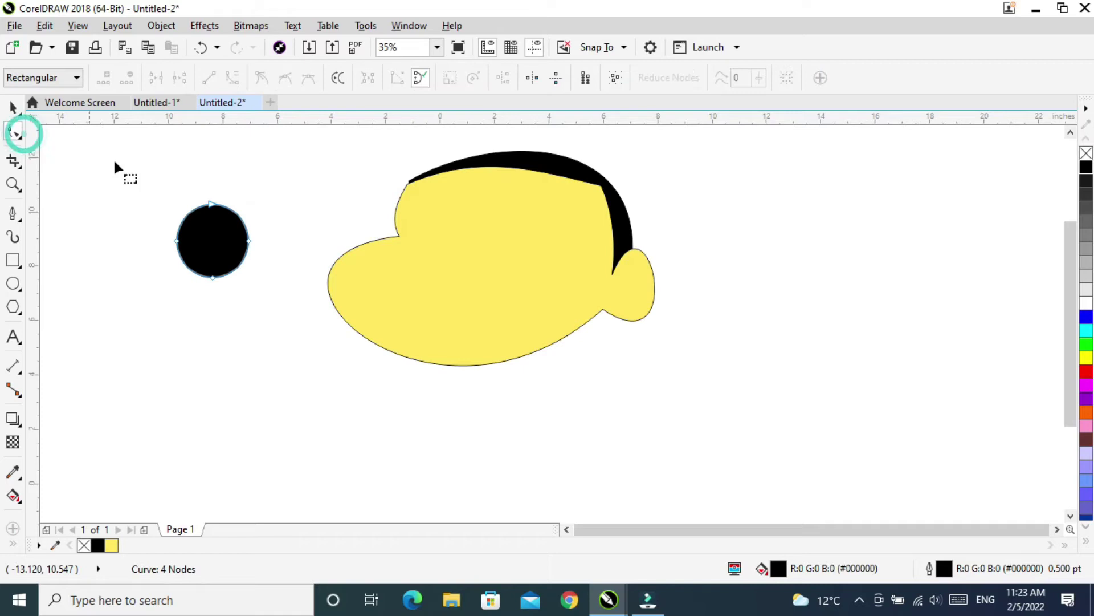
drag(211, 203, 211, 194)
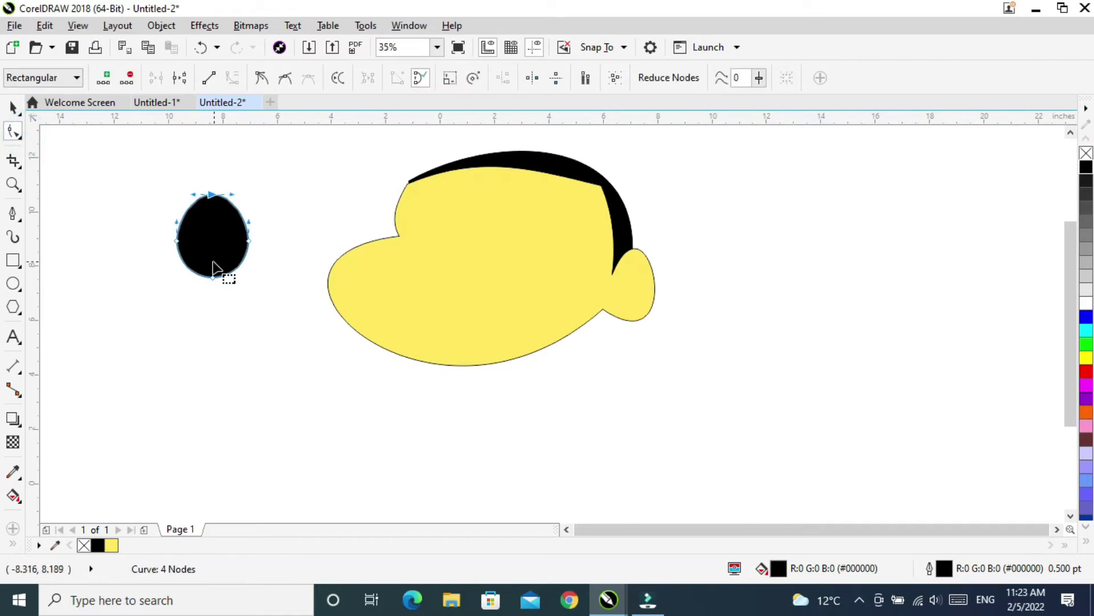
drag(211, 275, 275, 268)
Step: Add a node on the inner edge of the arch's left leg and round off that leg's tip
key(F2)
double_click(372, 357)
drag(371, 358, 379, 366)
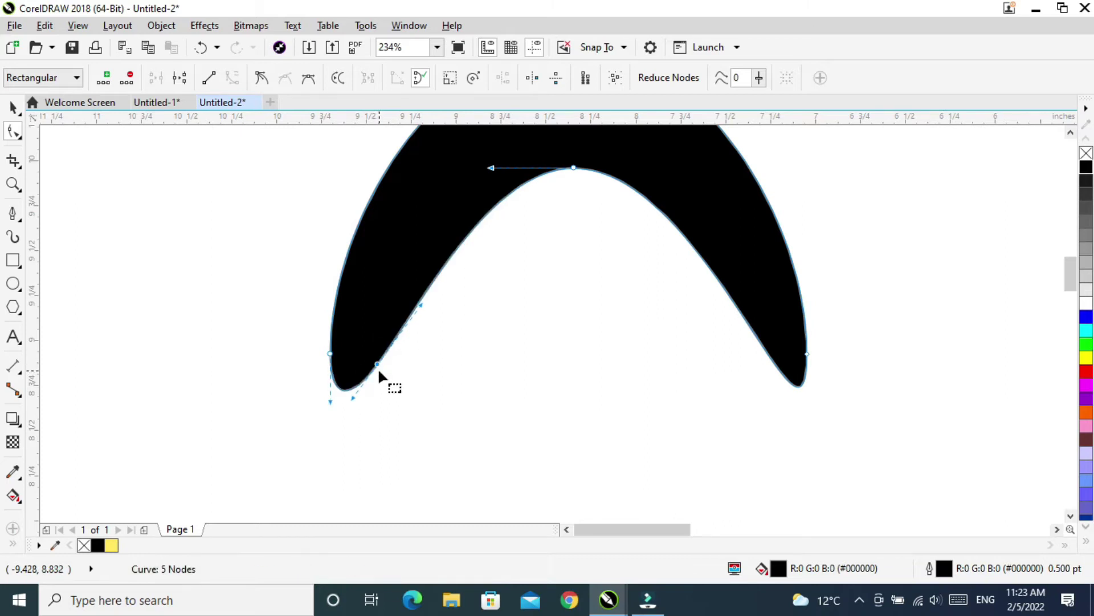
drag(331, 399, 327, 375)
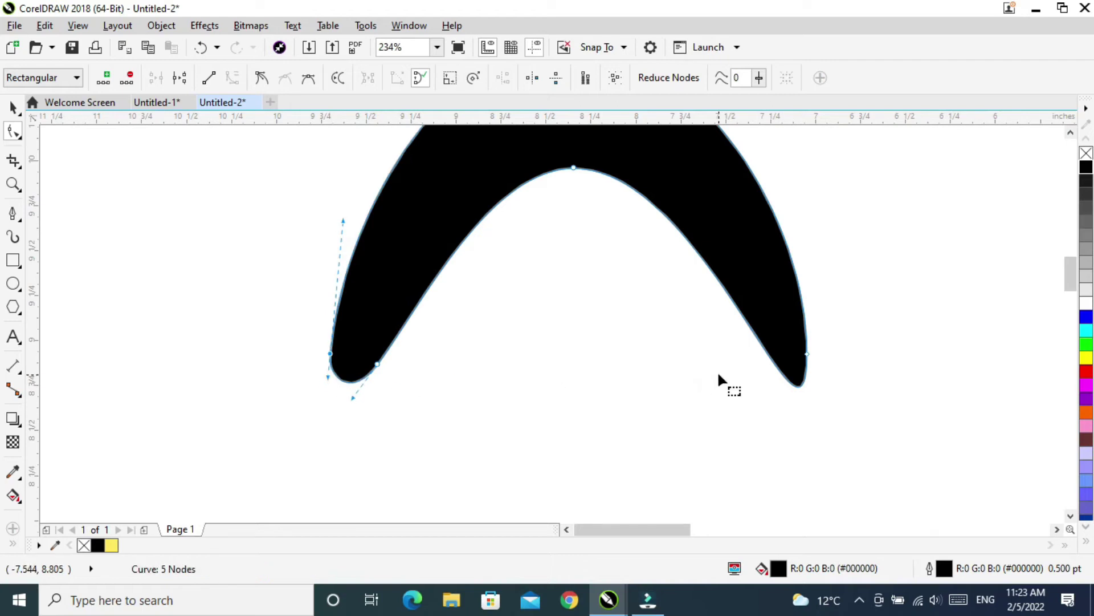
click(804, 367)
drag(806, 486, 776, 436)
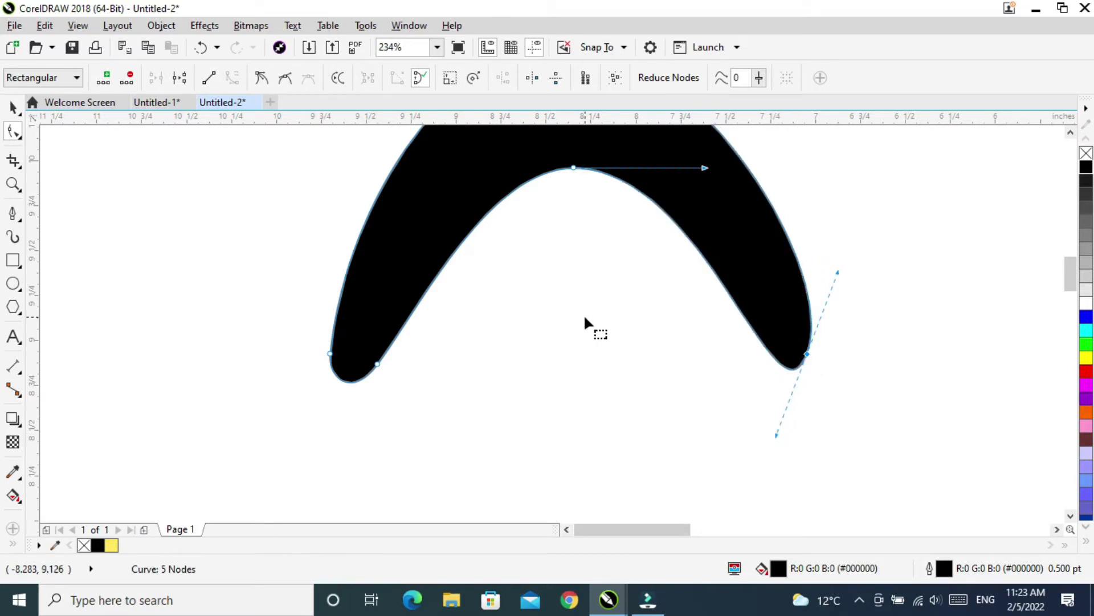
key(ctrl+z)
Step: Add an inner-edge node to round the arch's right tip, and lower the top node to thin the arch
double_click(769, 358)
mouse_move(769, 359)
mouse_down()
mouse_move(786, 388)
mouse_move(777, 371)
mouse_move(752, 368)
mouse_move(762, 364)
mouse_move(790, 397)
mouse_up()
key(ctrl+z)
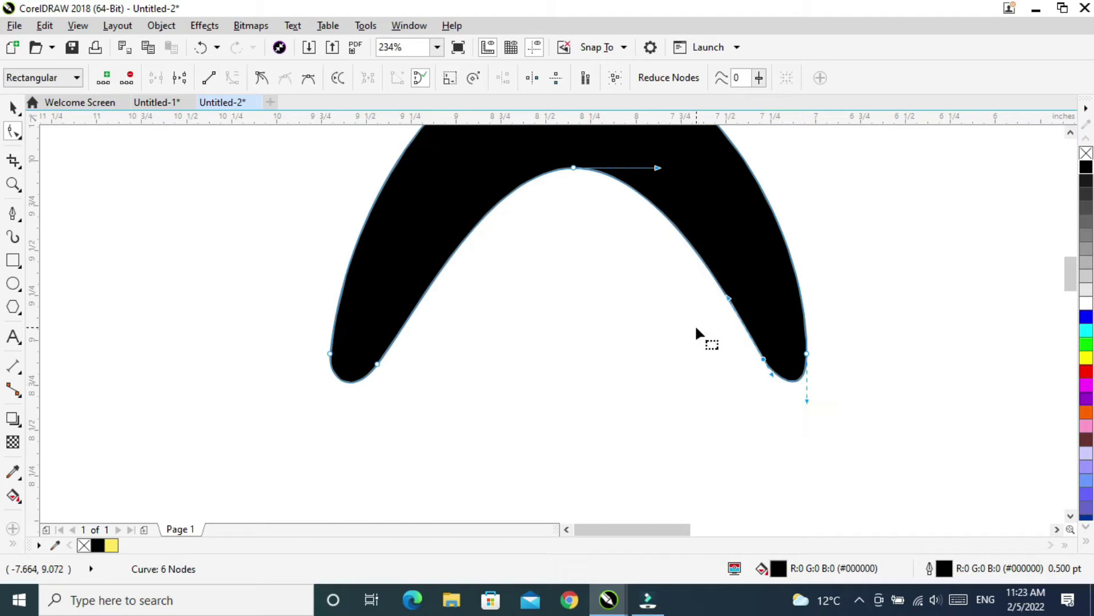
scroll(695, 324, down, 2)
drag(627, 171, 630, 189)
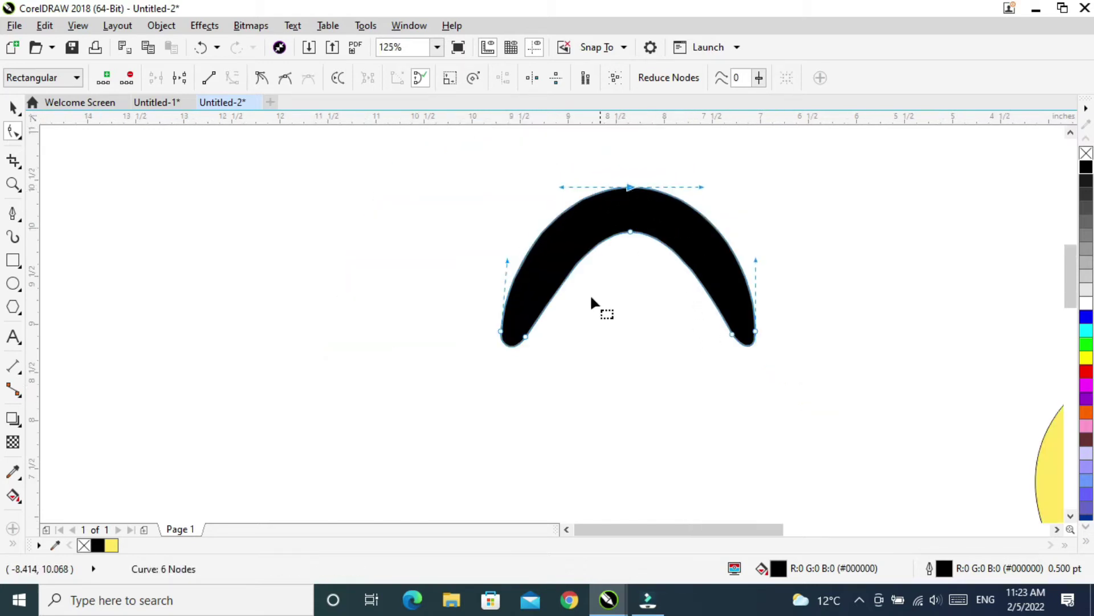
Step: Place the black arch as an eyebrow under the front hairline and a copy as the second eyebrow nearer the ear
click(12, 108)
scroll(534, 317, down, 4)
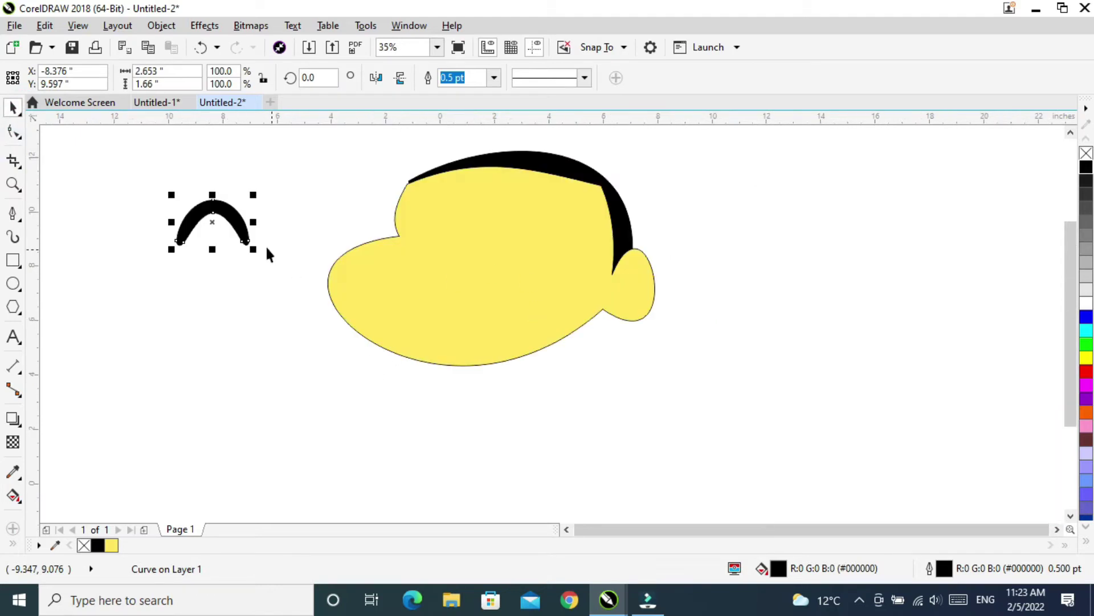
drag(213, 220, 558, 189)
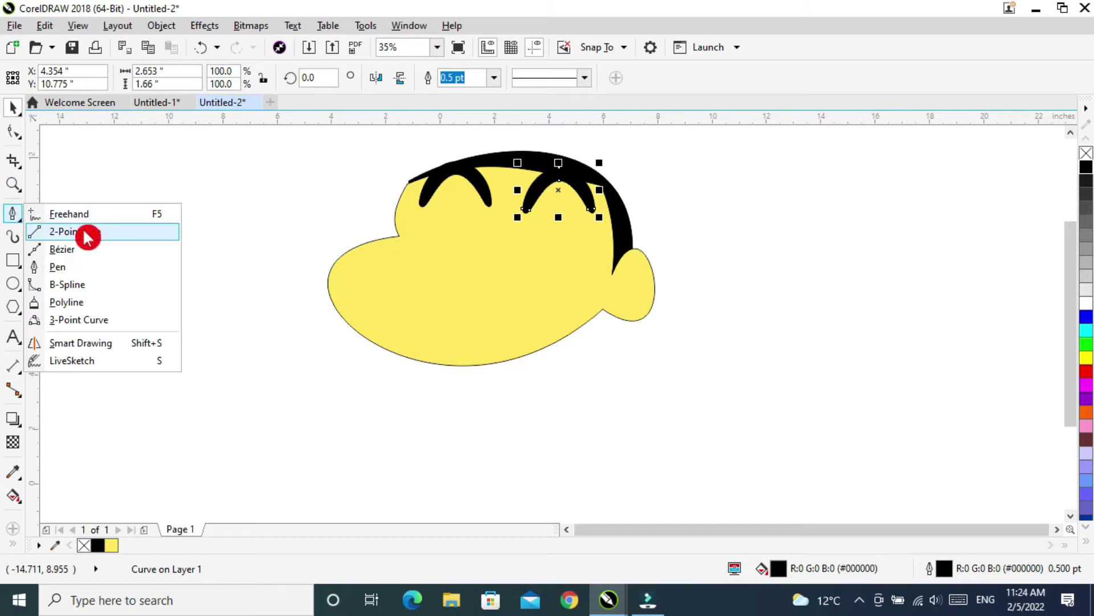
Step: Draw a 2-point line about 2.4 inches long beneath the front eyebrow, convert it to a curve and arch it upward
click(84, 231)
drag(417, 216, 485, 219)
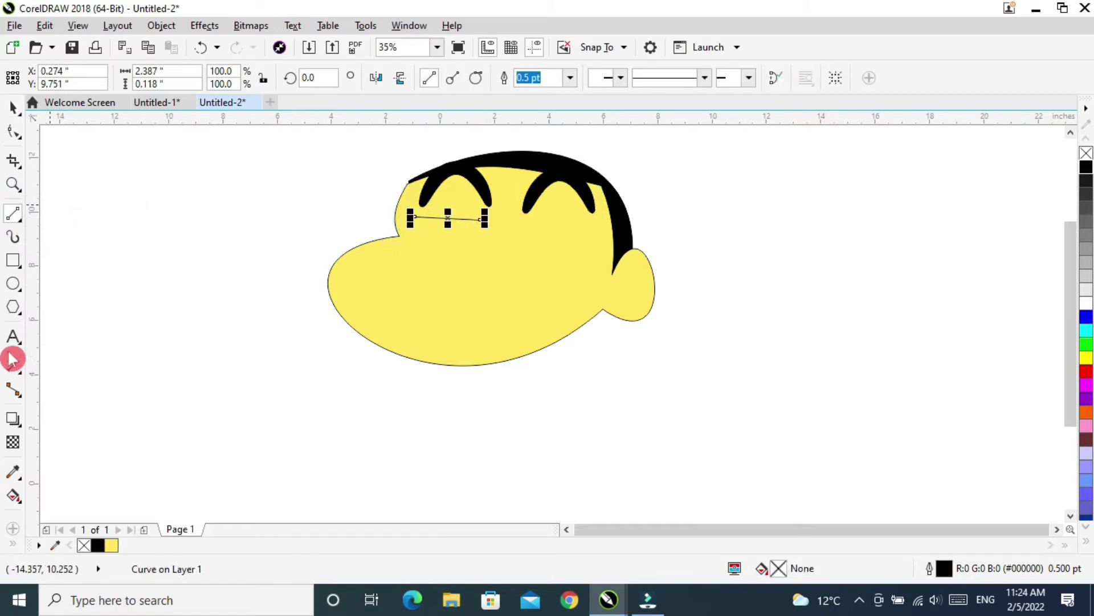
click(14, 131)
click(451, 217)
click(233, 79)
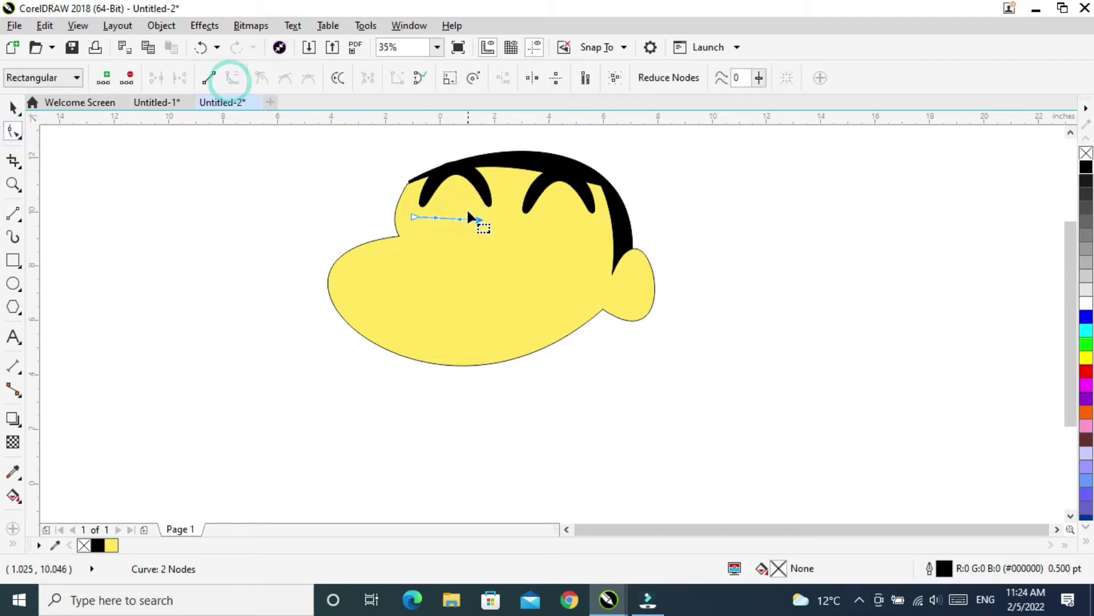
drag(436, 215, 467, 197)
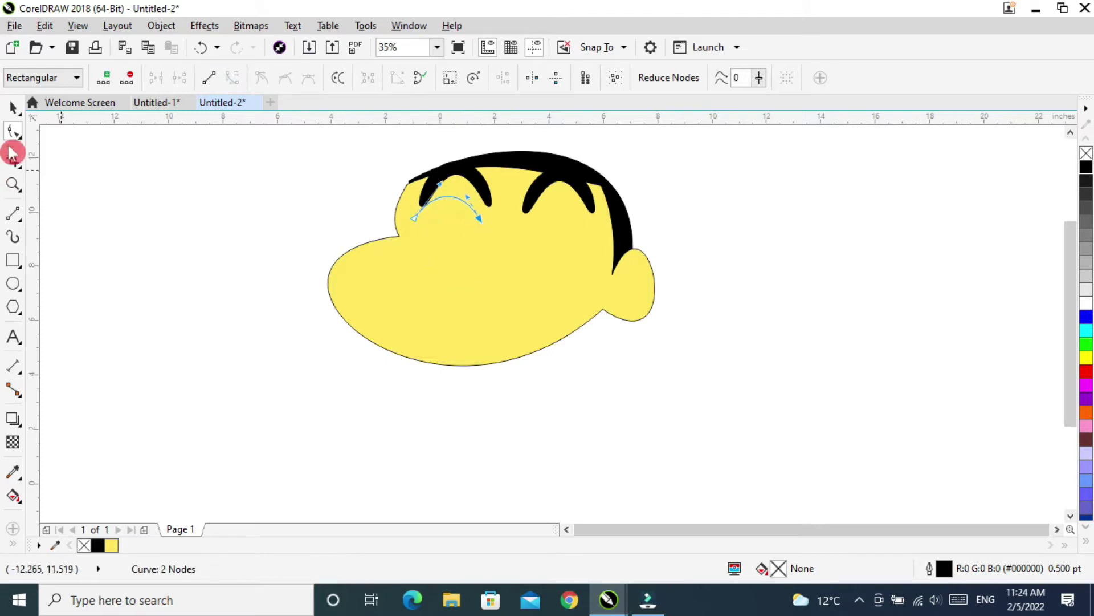
Step: Set the eyelid curve's outline width to 3.0 pt and place a copy beneath the second eyebrow
click(13, 107)
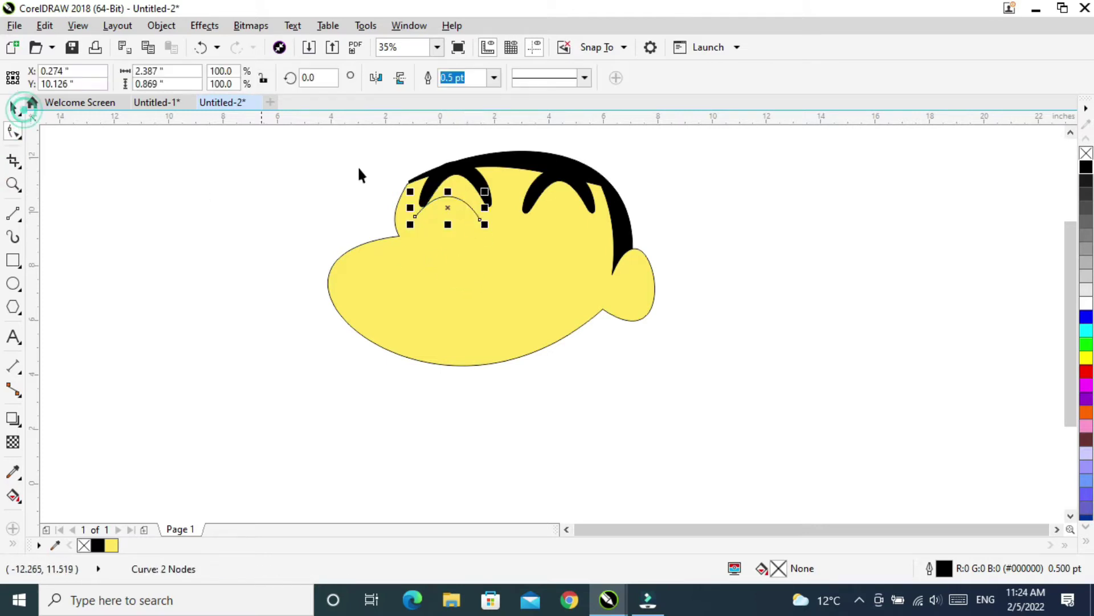
click(493, 78)
click(463, 181)
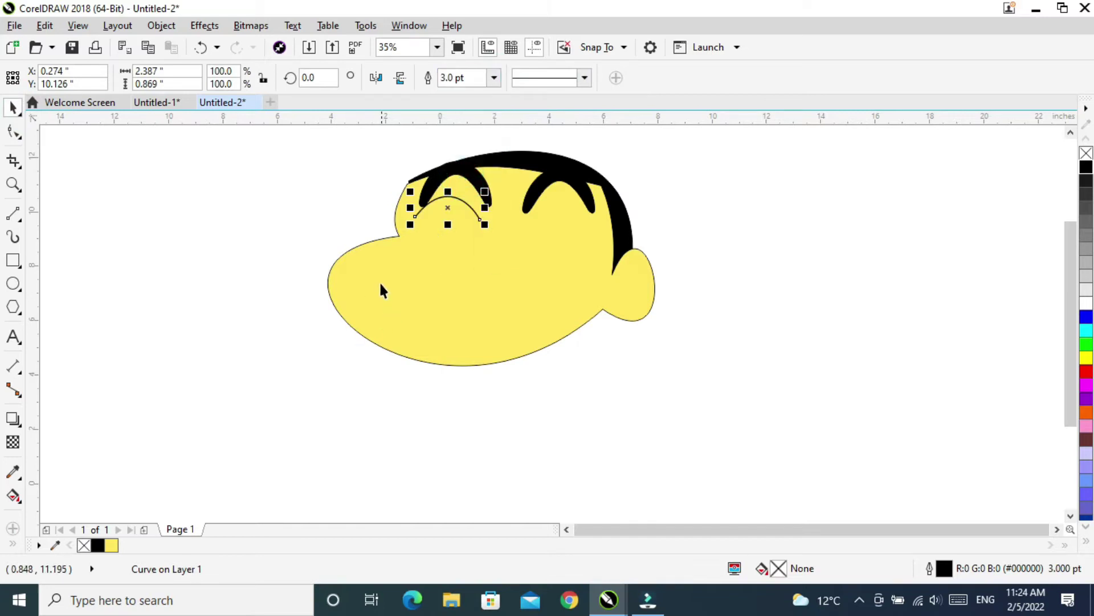
drag(451, 209, 559, 224)
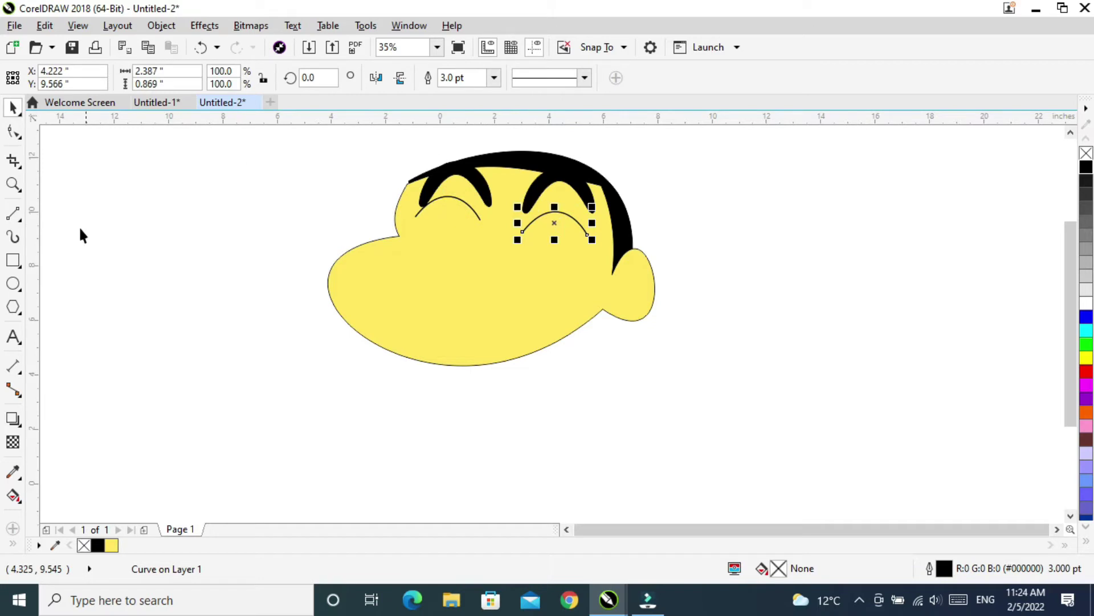
Step: Draw an ellipse about 2.06 by 1.92 inches, place it under the front eyelid and fill it black
click(13, 283)
drag(265, 191, 440, 235)
click(13, 107)
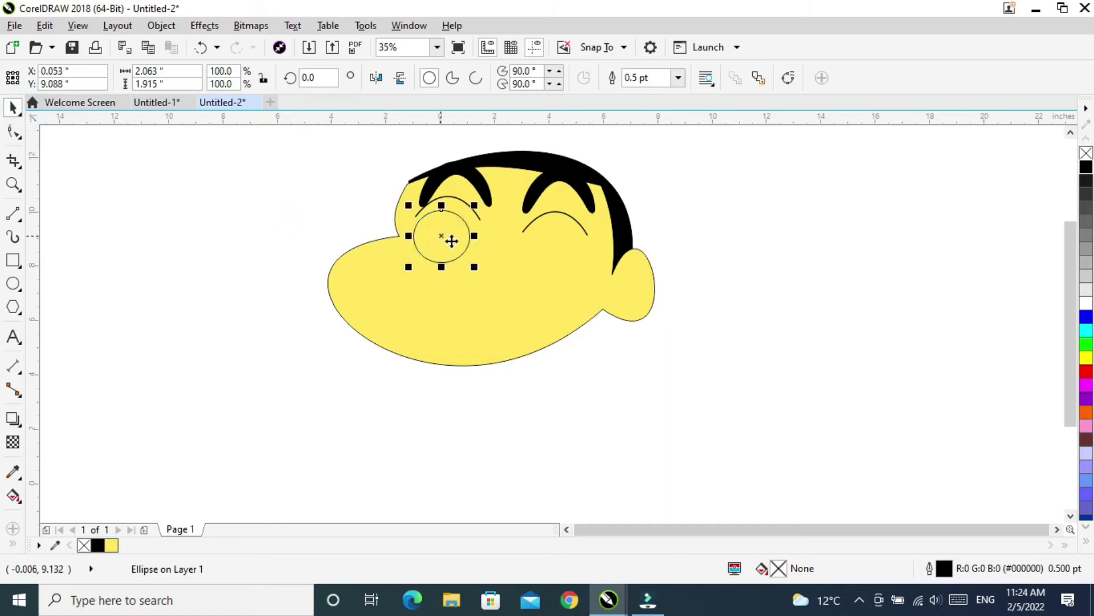
click(1087, 170)
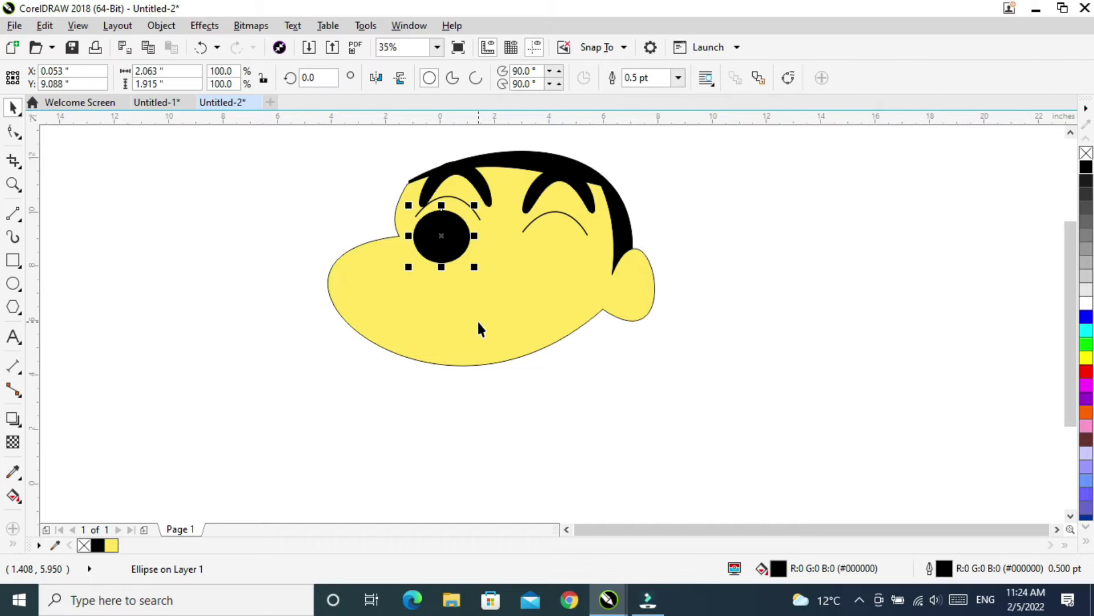
Step: Place a copy of the black eye beneath the second eyelid and shift that eyelid to sit over it
drag(438, 240, 541, 271)
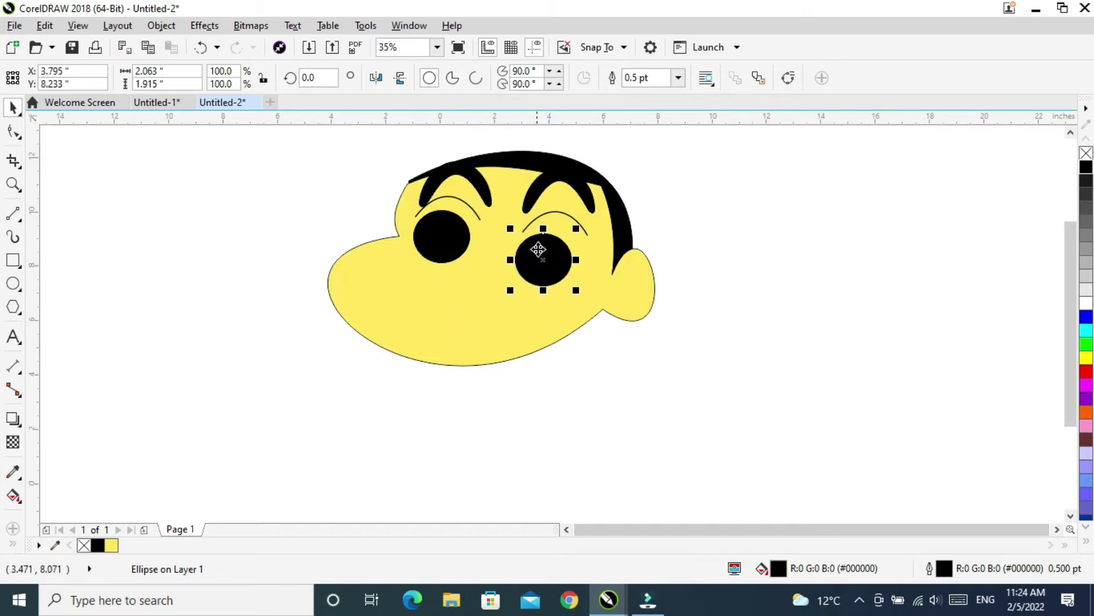
click(550, 214)
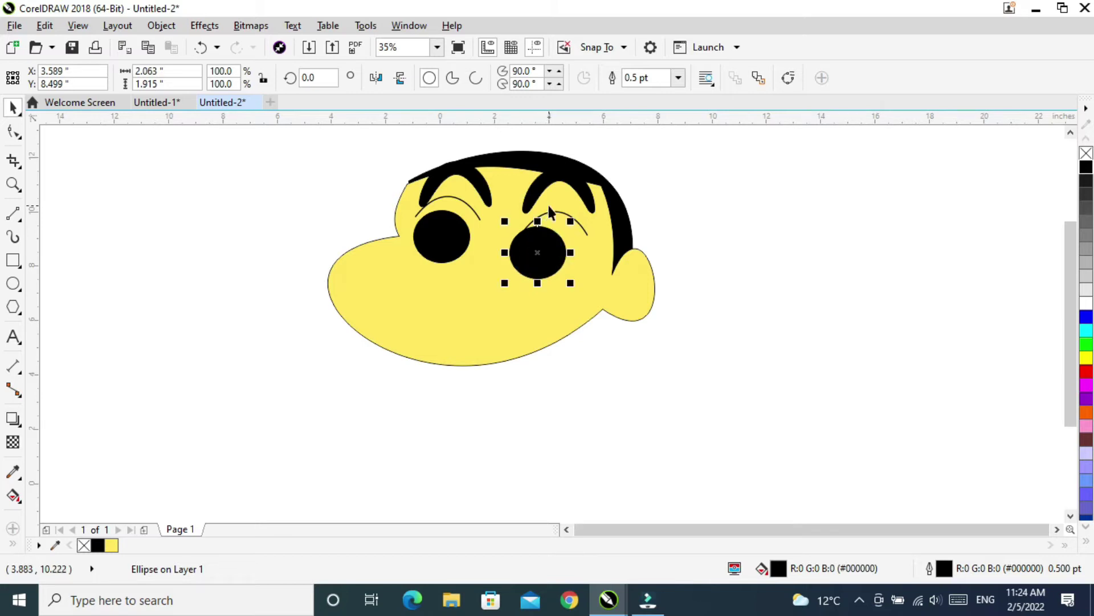
drag(552, 212, 543, 211)
Step: Add a concentric white pupil scaled to 38.5% on the front eye and a matching white one on the other eye
click(450, 251)
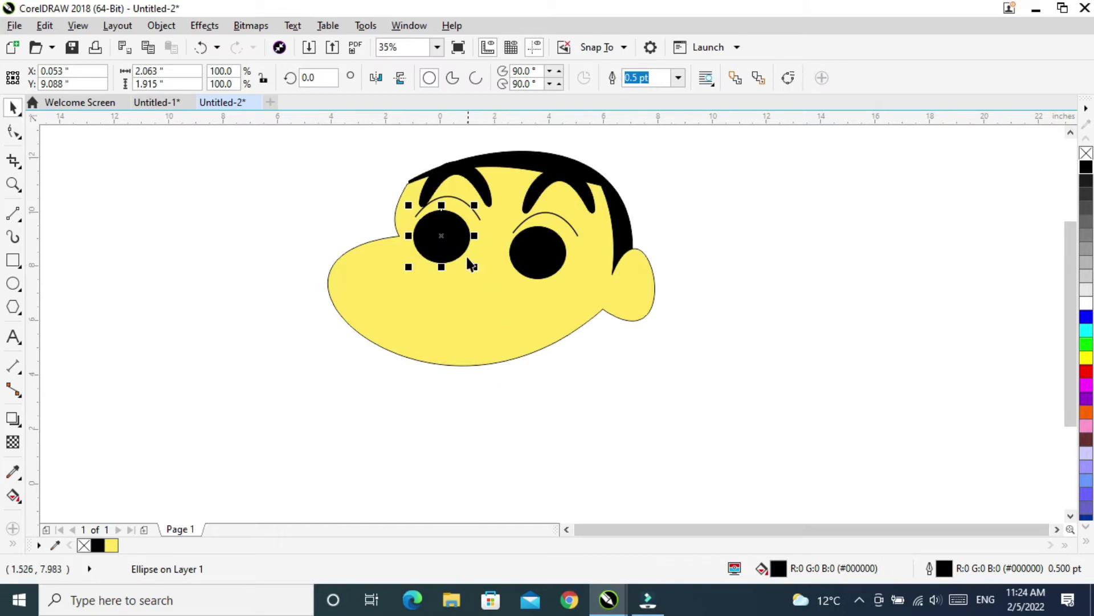
drag(474, 204, 465, 219)
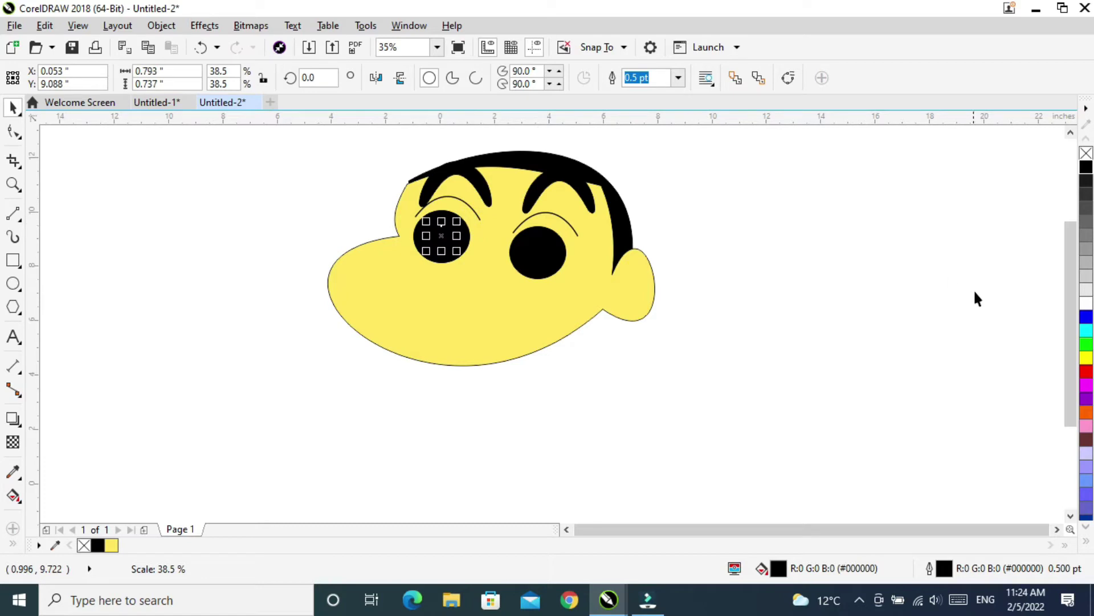
click(1086, 302)
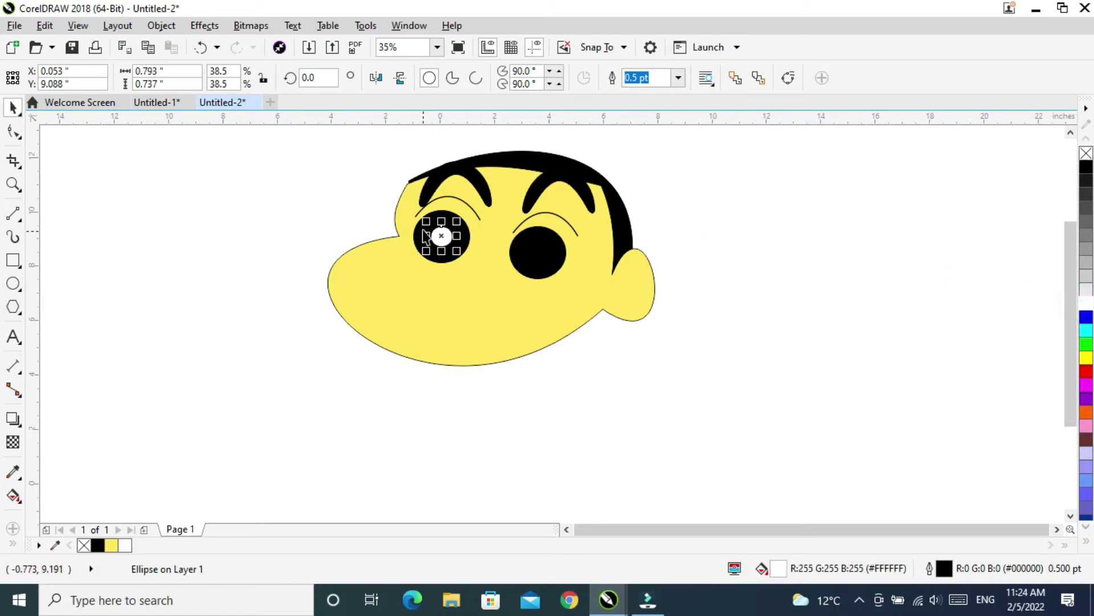
drag(439, 233, 538, 261)
click(1087, 302)
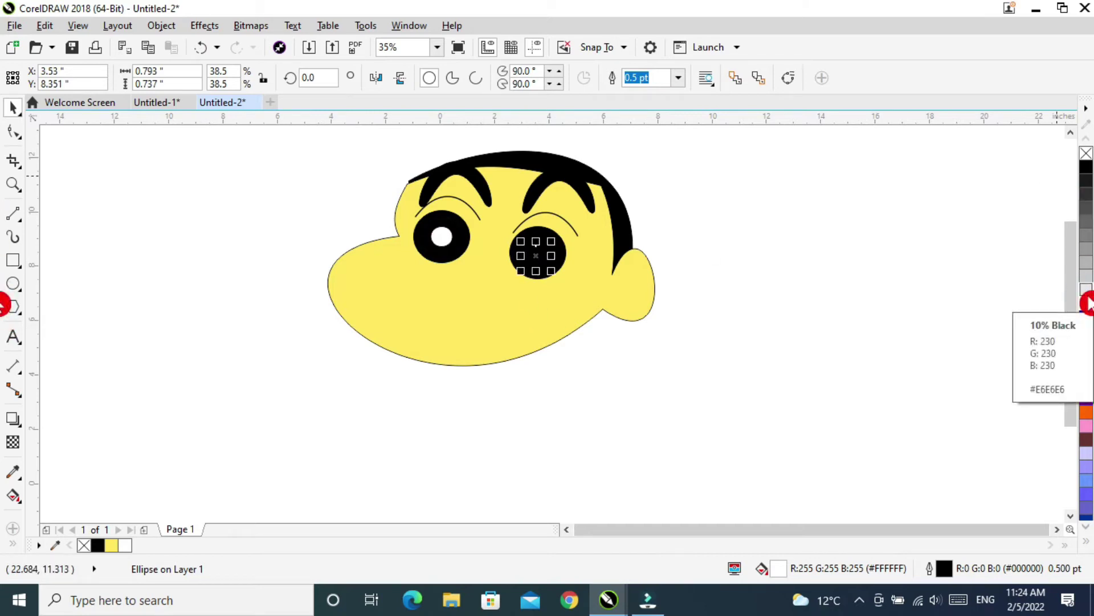
click(713, 142)
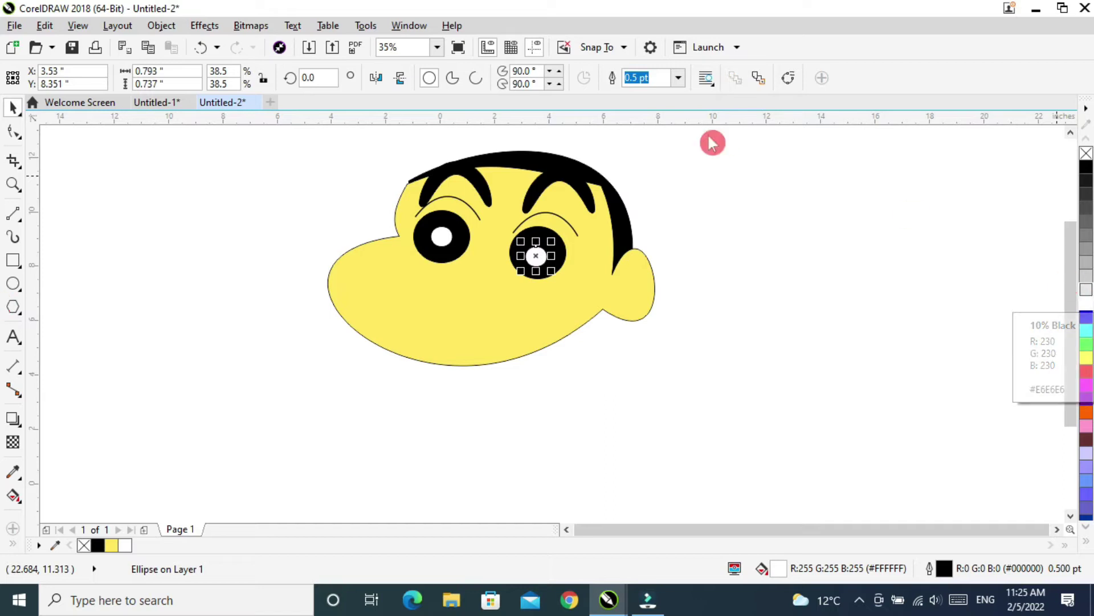
Step: Draw an ellipse about 1.68 by 1.8 inches on the lower face as the mouth and fill it red
click(13, 283)
drag(410, 292, 456, 341)
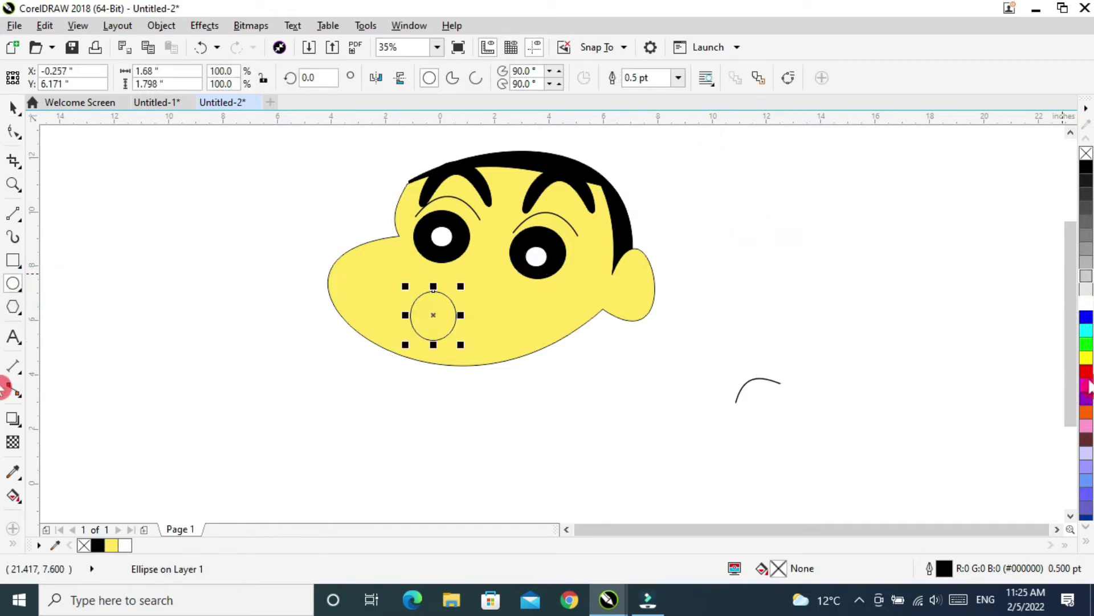
click(1087, 371)
Step: Stretch the red mouth to 104.9% of its height, rotate it to about 267 degrees, nudge it forward and deselect it
click(14, 107)
click(426, 315)
drag(460, 314, 458, 338)
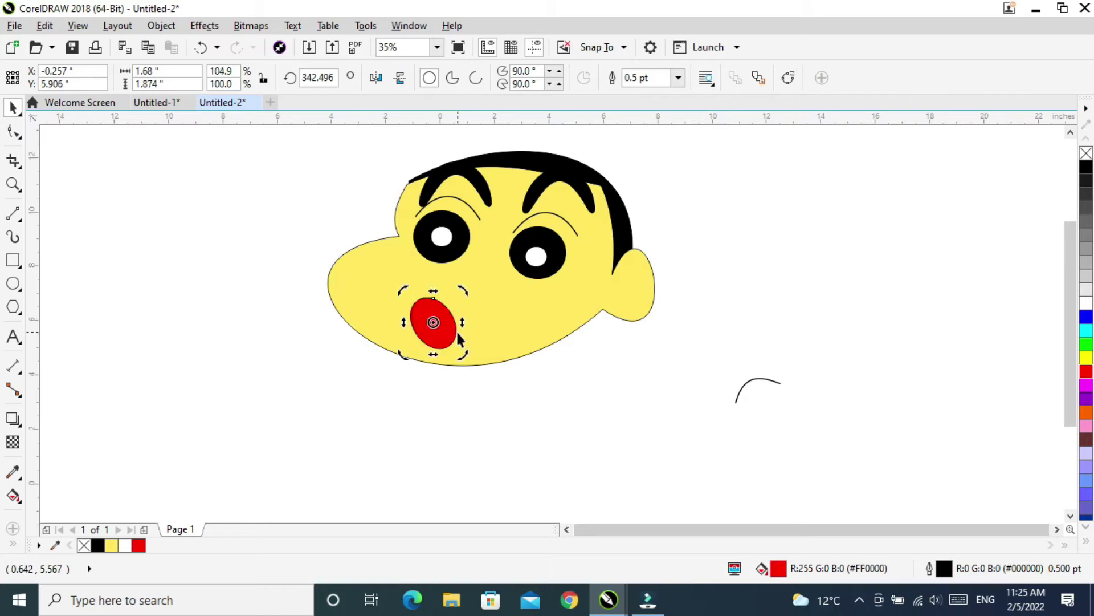
click(130, 379)
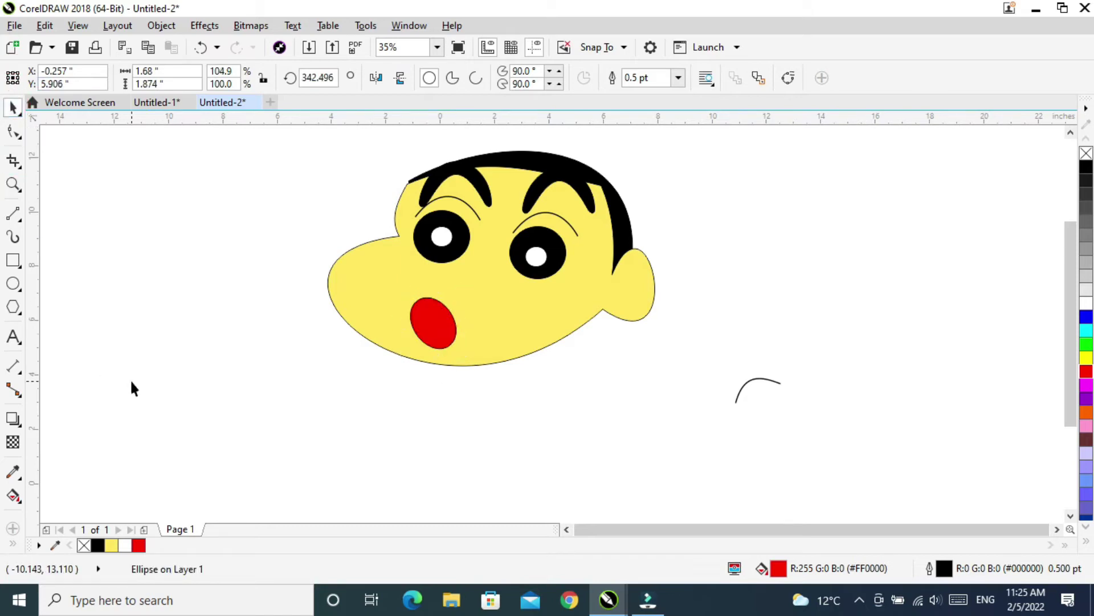
drag(434, 324, 398, 369)
click(434, 324)
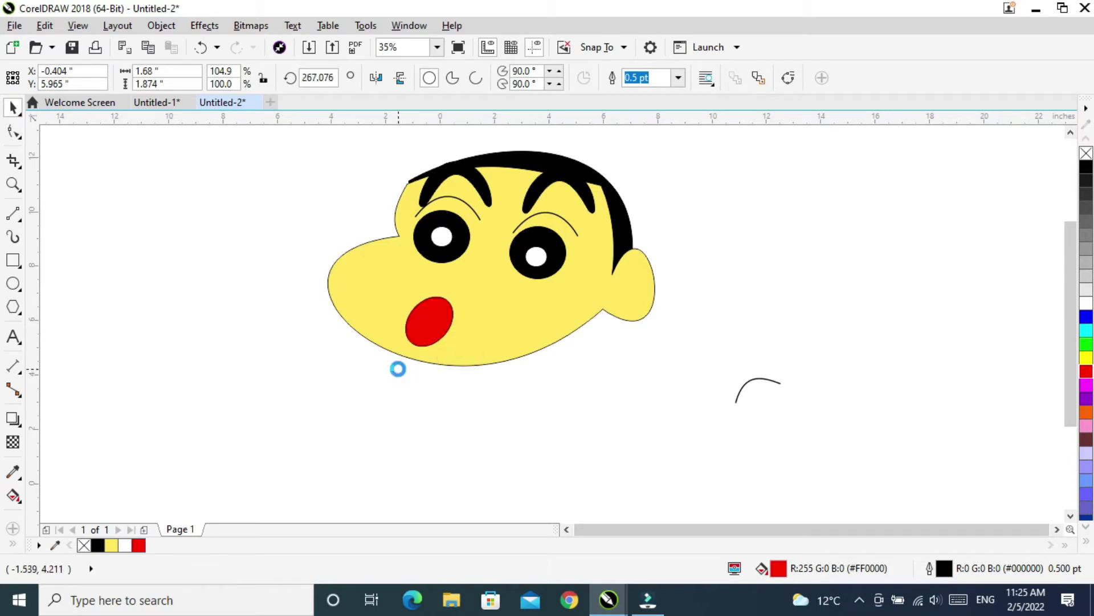
click(340, 337)
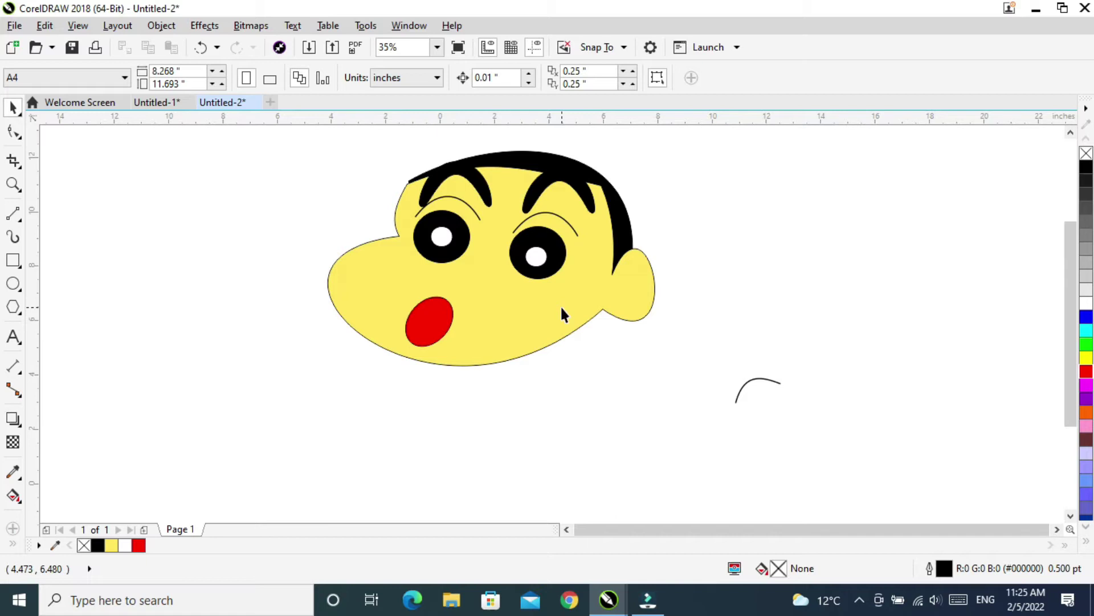
Step: Pull the face outline's front cheek curve slightly inward by adjusting the node where the forehead meets the cheek
key(F10)
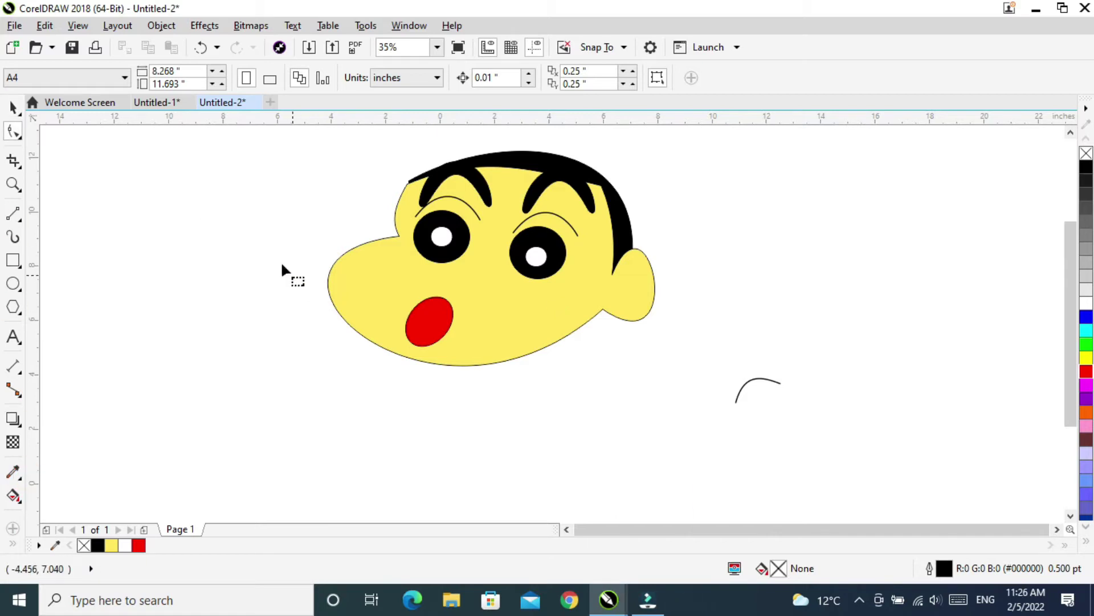
click(19, 139)
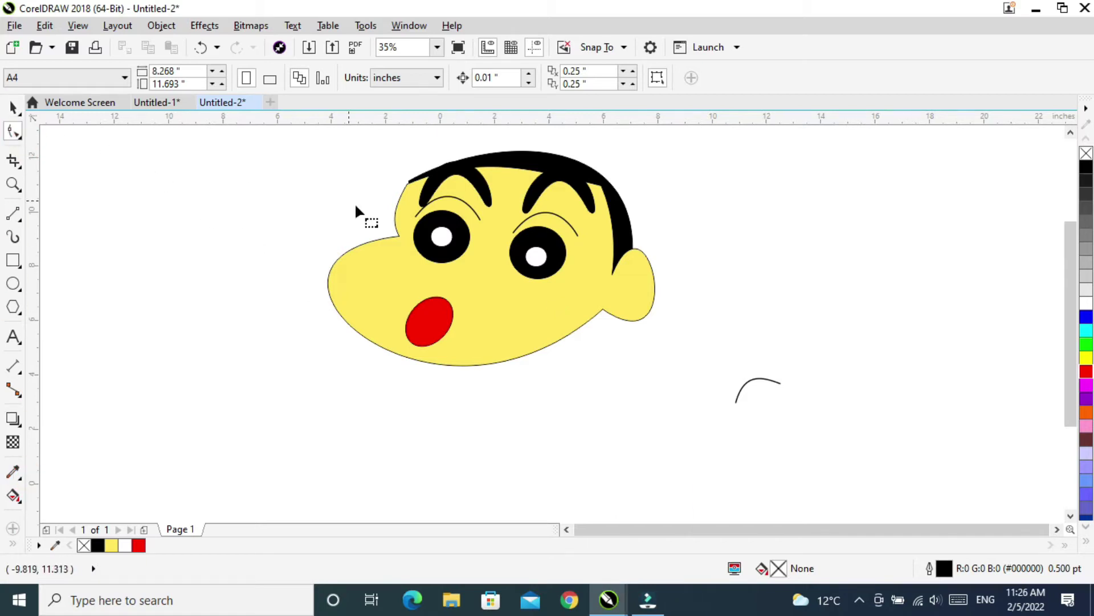
click(368, 239)
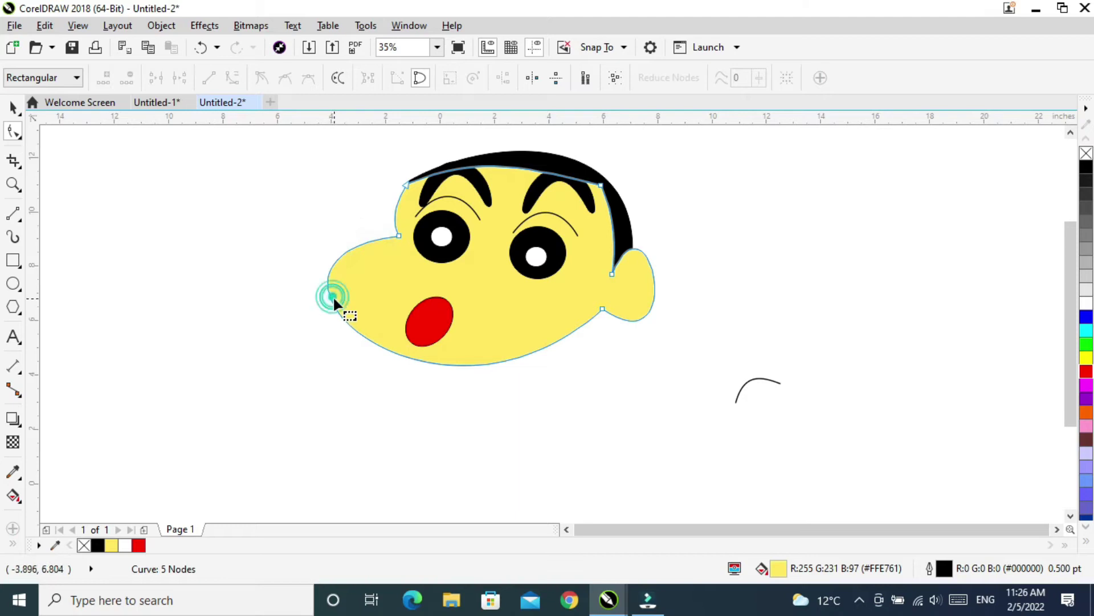
click(399, 235)
drag(214, 257, 231, 267)
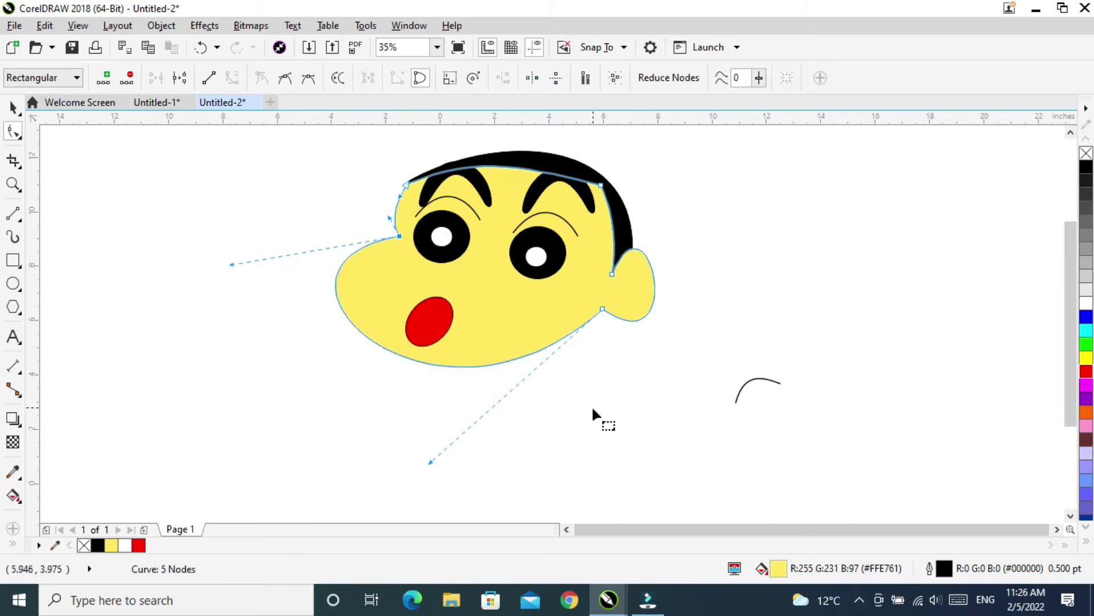
click(13, 106)
click(342, 216)
Step: Delete the leftover short curve lying below and behind the head
key(F10)
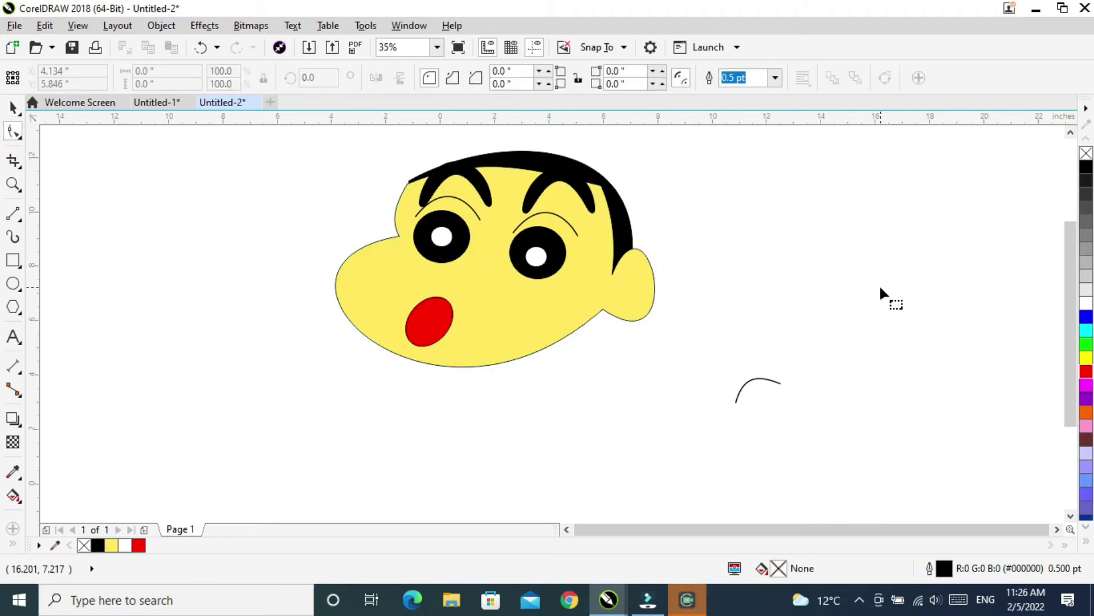
click(12, 106)
drag(675, 345, 823, 437)
key(Delete)
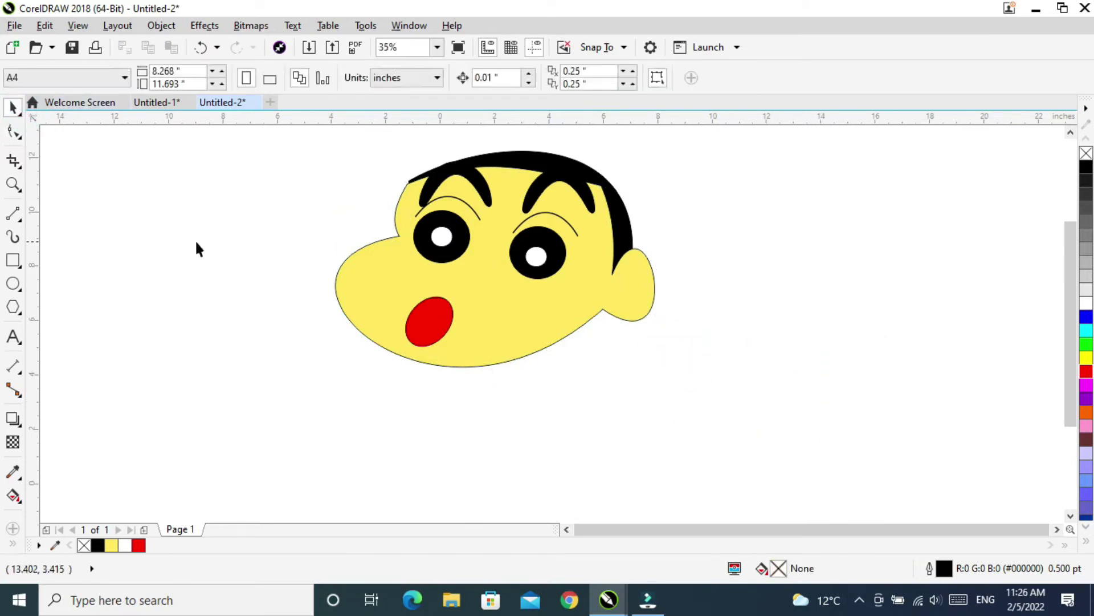
Step: Draw a rectangle about 7.13 by 6.31 inches overlapping the chin as the shirt body and fill it red
click(11, 263)
mouse_move(372, 336)
mouse_down()
mouse_move(433, 386)
mouse_move(570, 452)
mouse_move(567, 507)
mouse_up()
drag(1087, 373, 404, 365)
click(13, 108)
Step: Send the red rectangle to the back of the page, behind the face
click(473, 420)
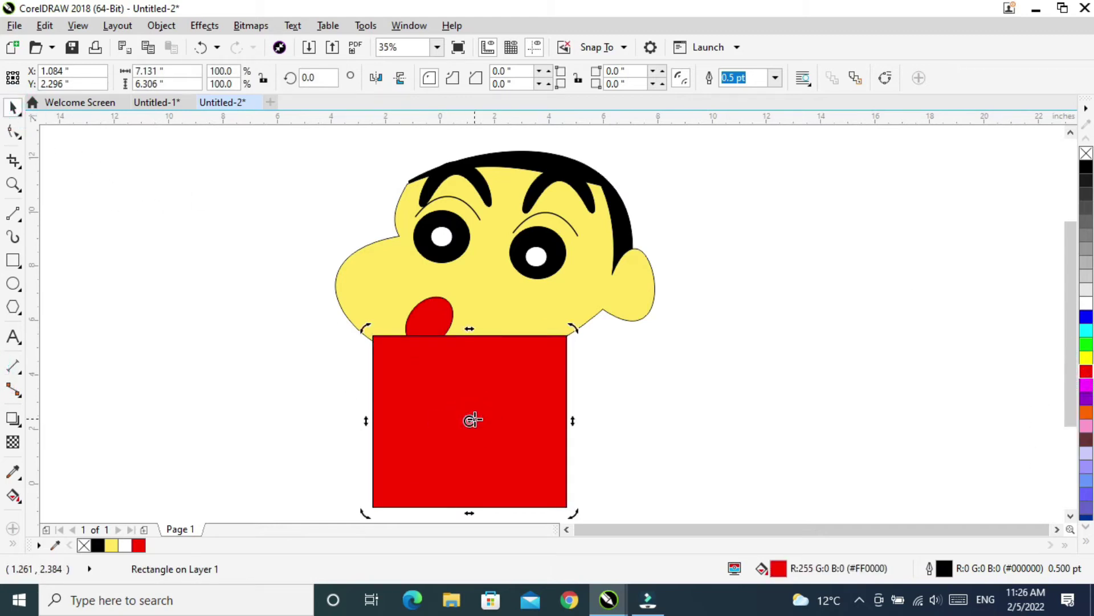
click(473, 420)
click(165, 25)
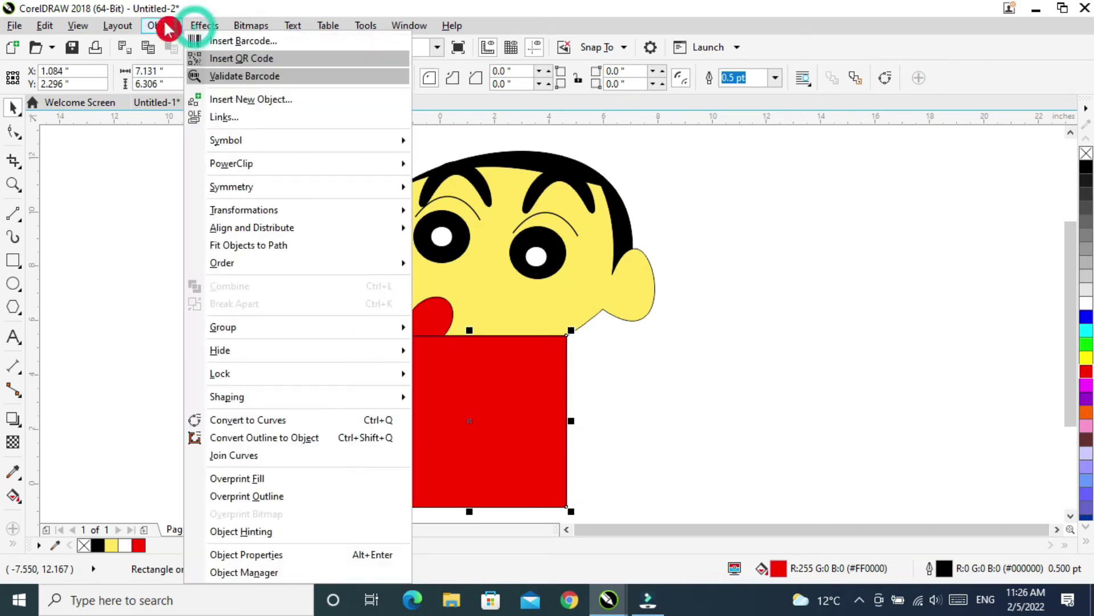
click(221, 263)
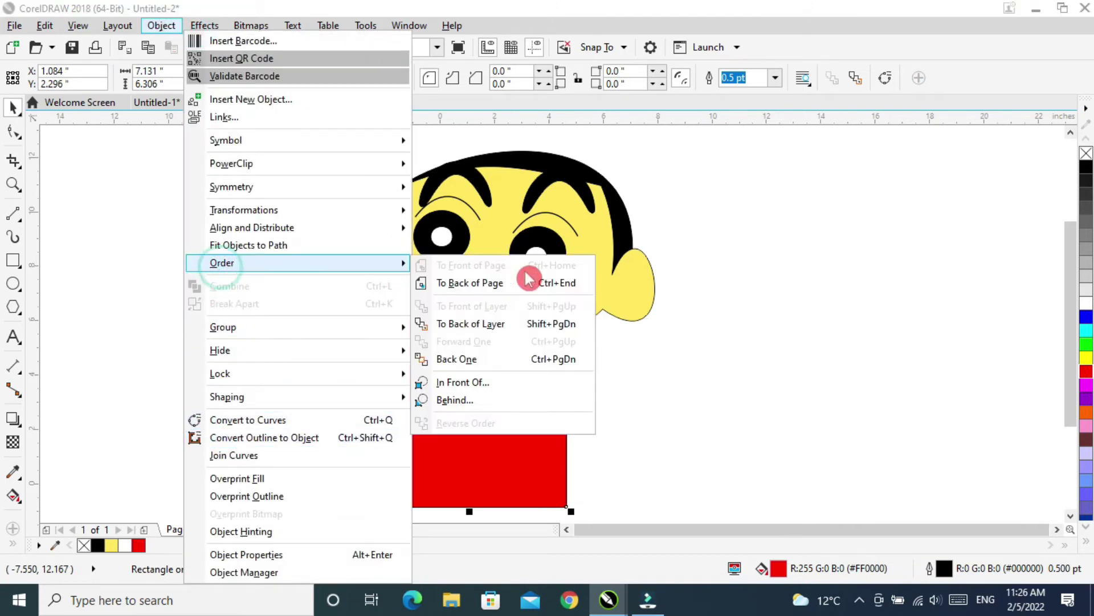
click(480, 284)
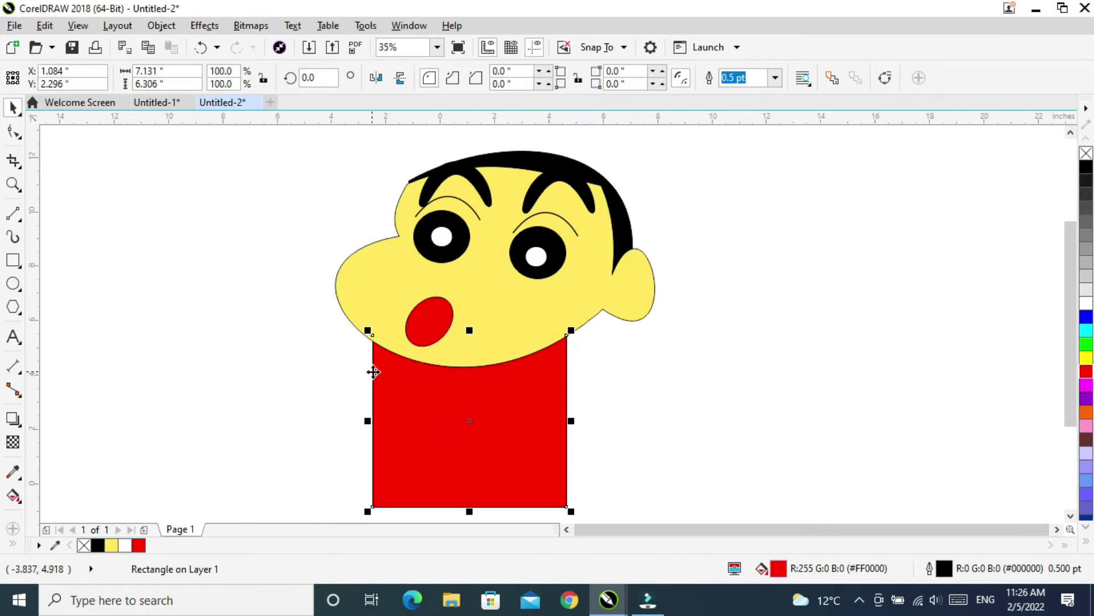
Step: Convert the red rectangle to curves and add nodes near its upper front corner, pulling them out into a short sleeve beneath the cheek
click(157, 32)
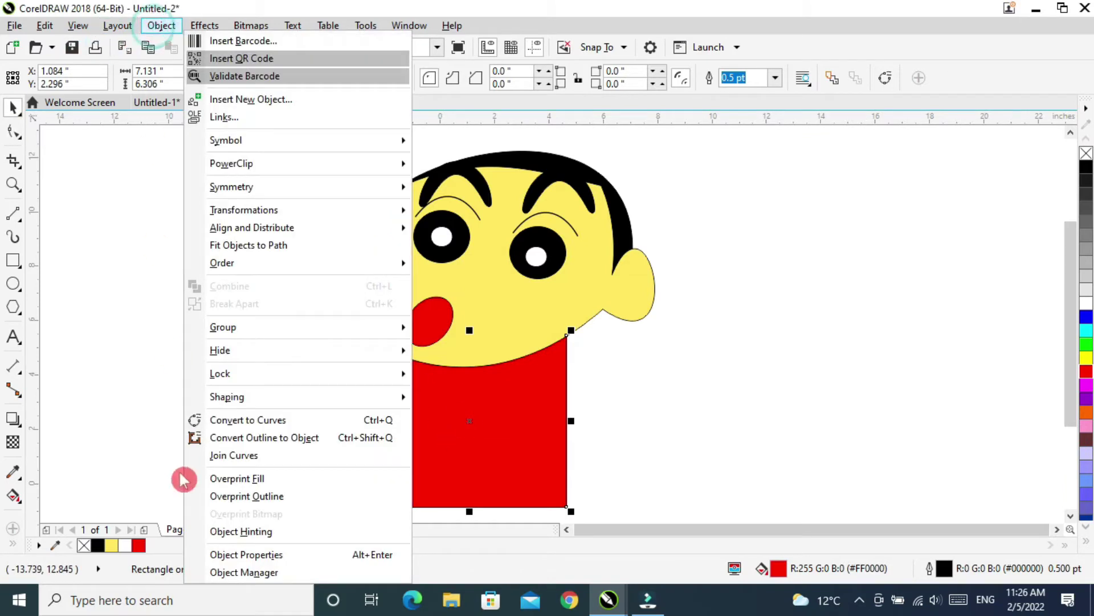
click(276, 422)
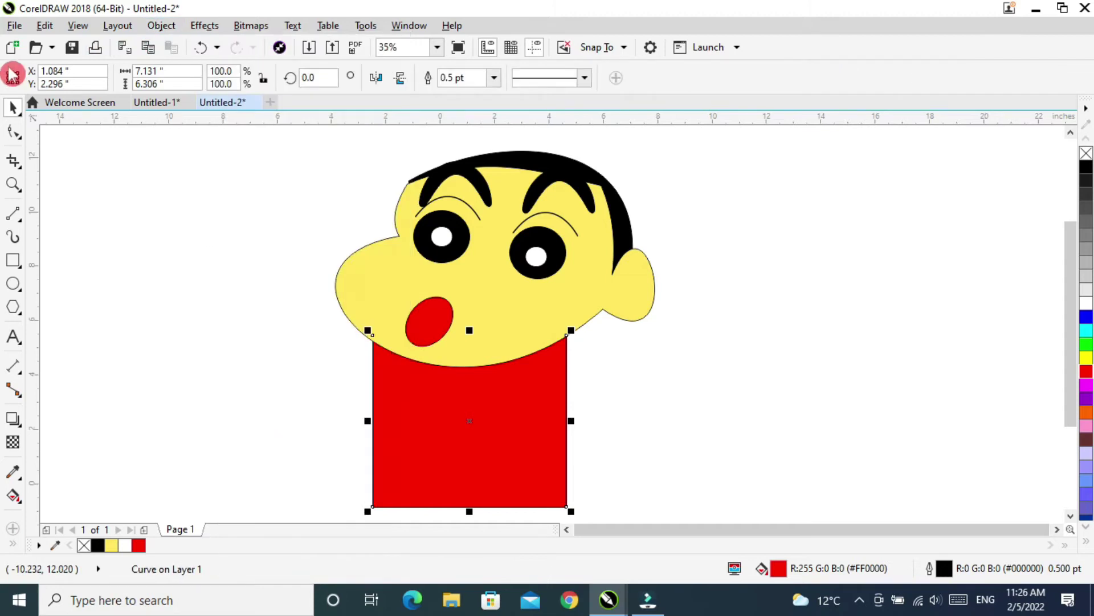
click(13, 132)
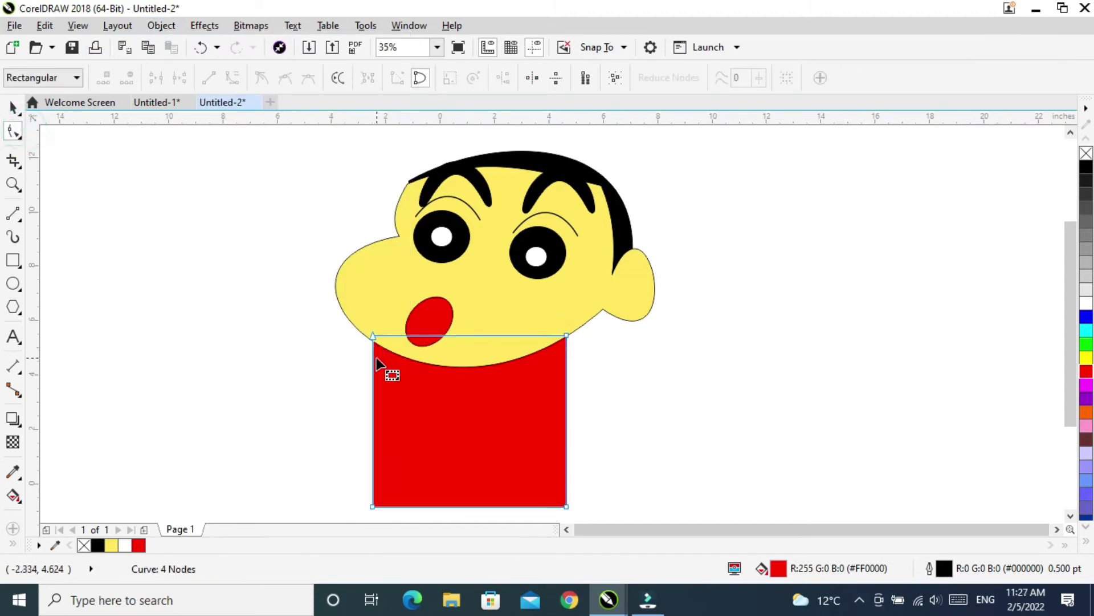
double_click(375, 363)
drag(372, 362, 331, 334)
double_click(354, 333)
click(334, 332)
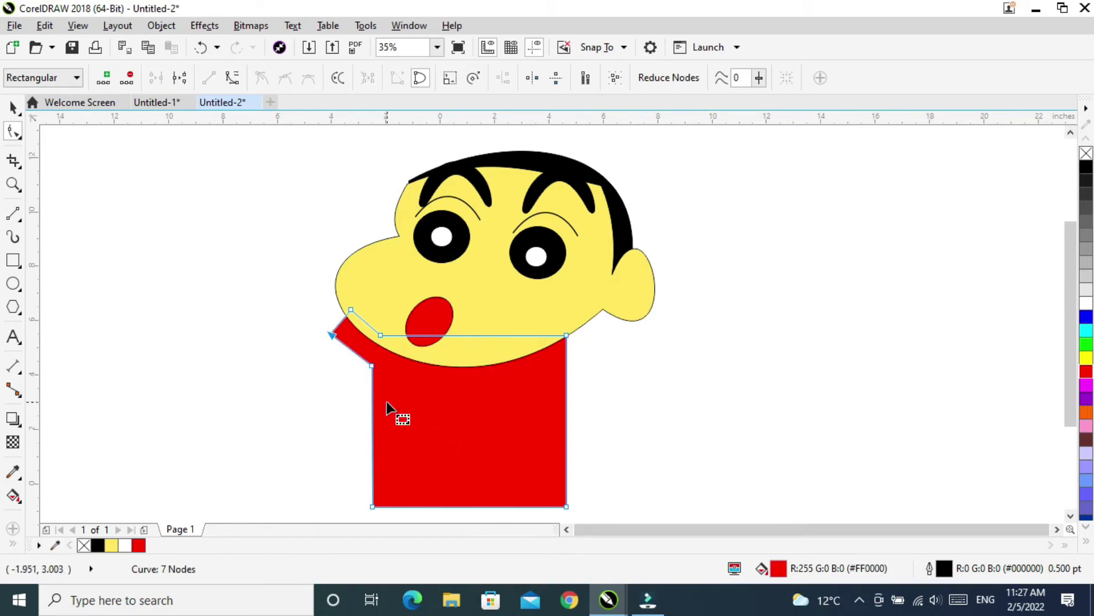
Step: Convert the shirt's front side below the sleeve to a curve and bend it slightly outward
click(457, 440)
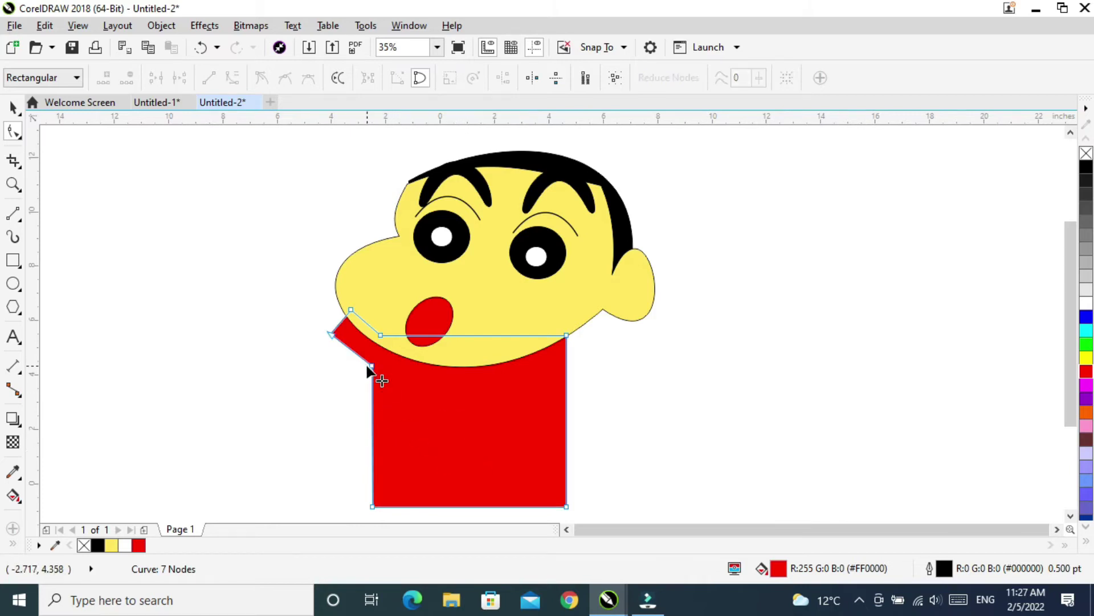
click(372, 366)
click(232, 77)
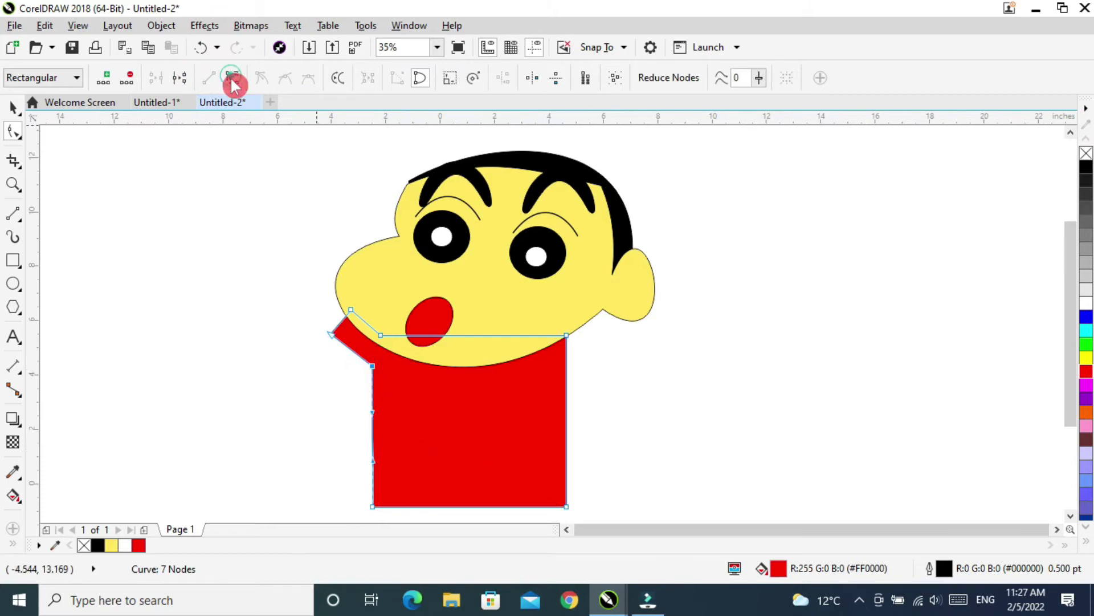
drag(374, 415, 369, 460)
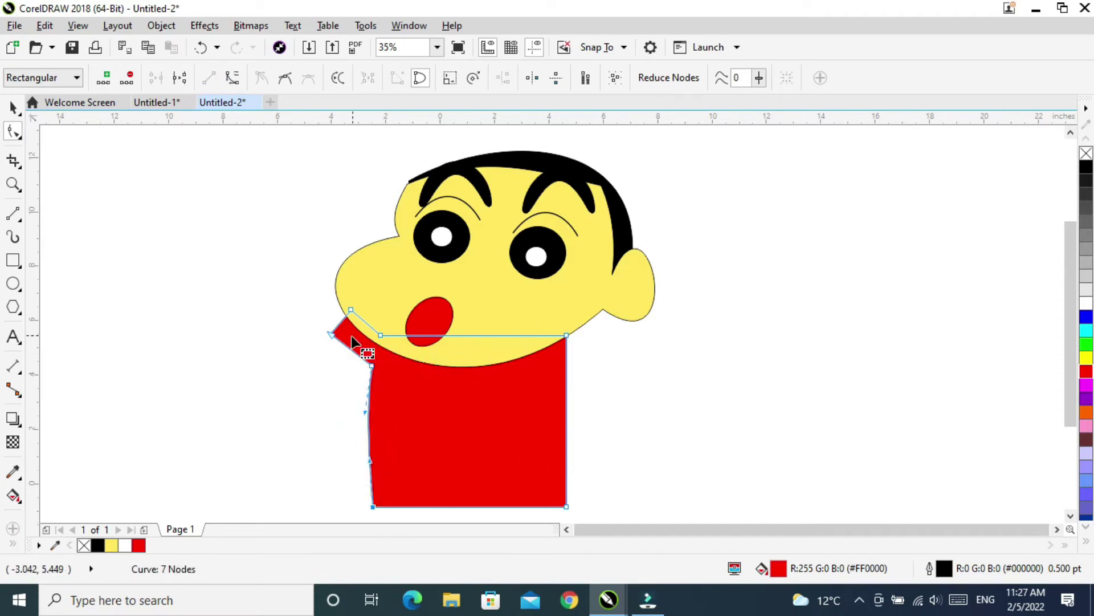
Step: Convert the front sleeve's end and lower edge to curves and bend them slightly for a rounded sleeve
click(331, 331)
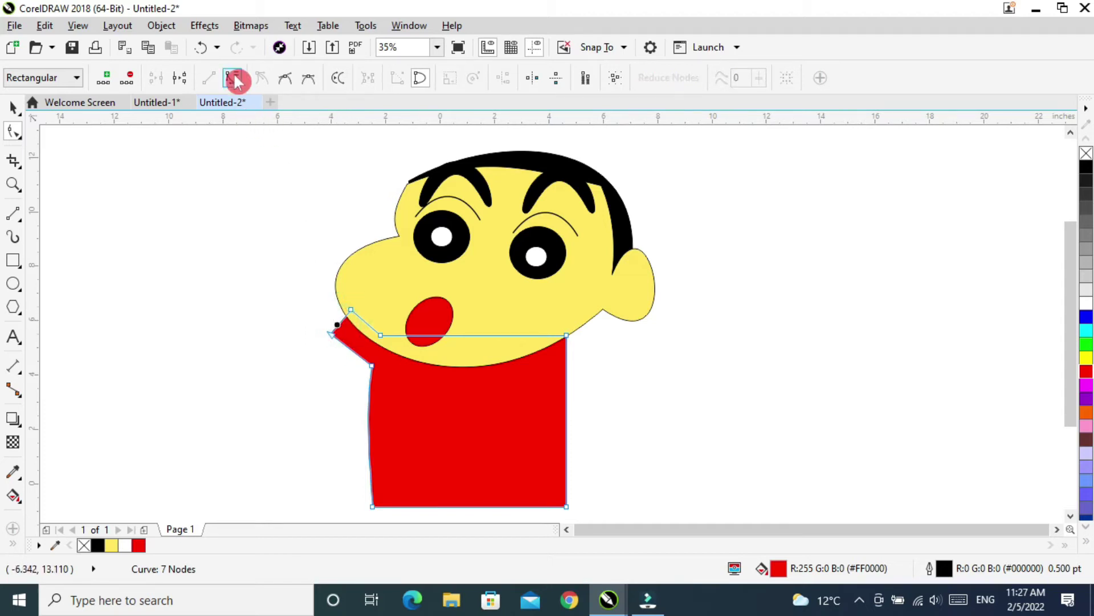
click(232, 77)
click(335, 325)
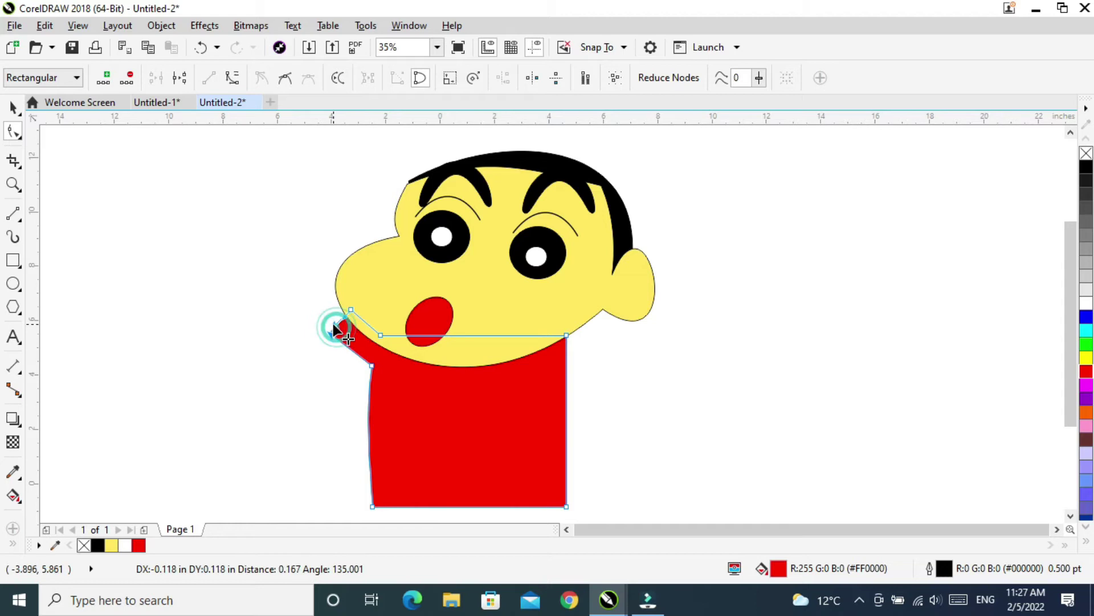
click(372, 366)
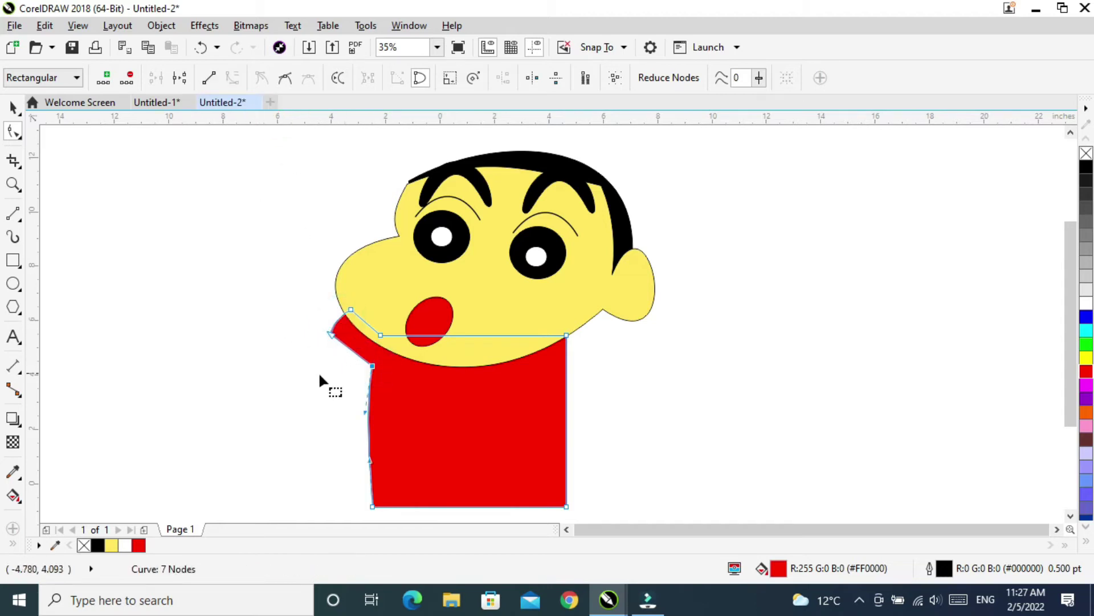
click(331, 335)
click(233, 78)
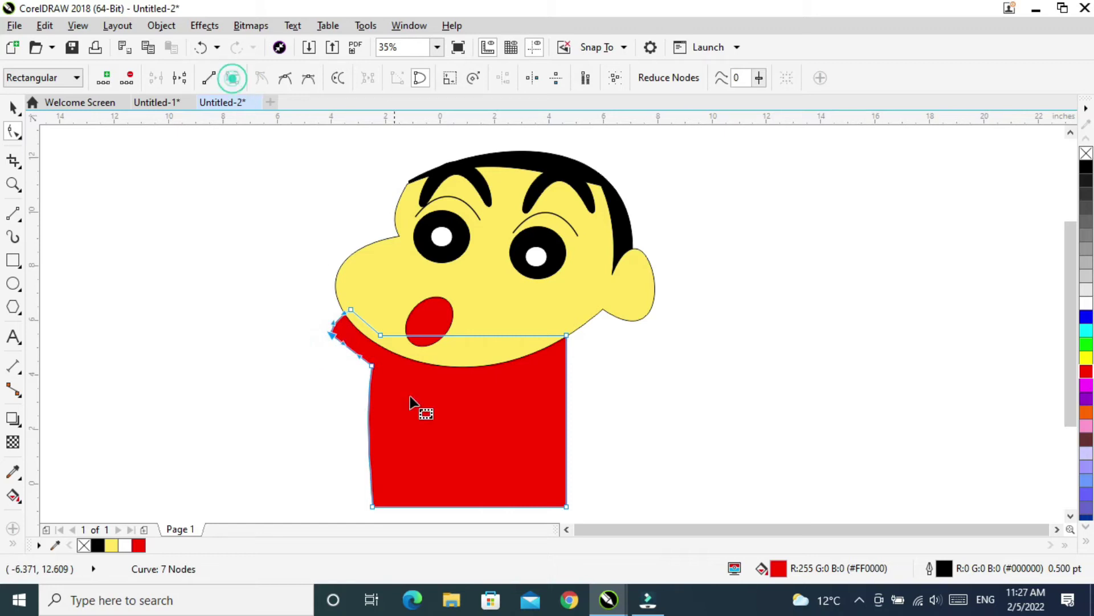
click(342, 343)
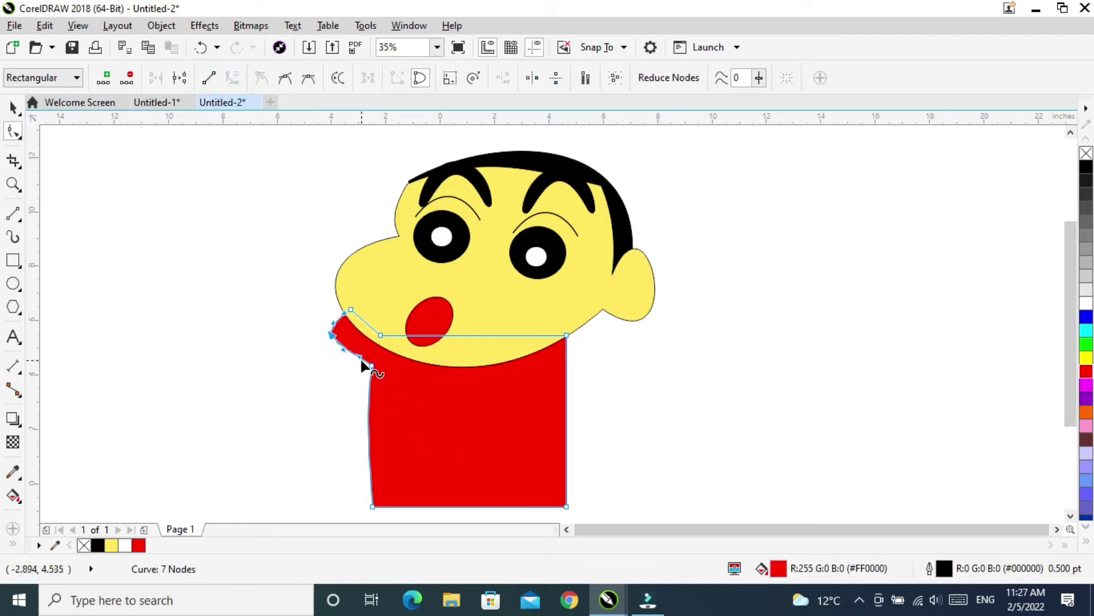
click(13, 109)
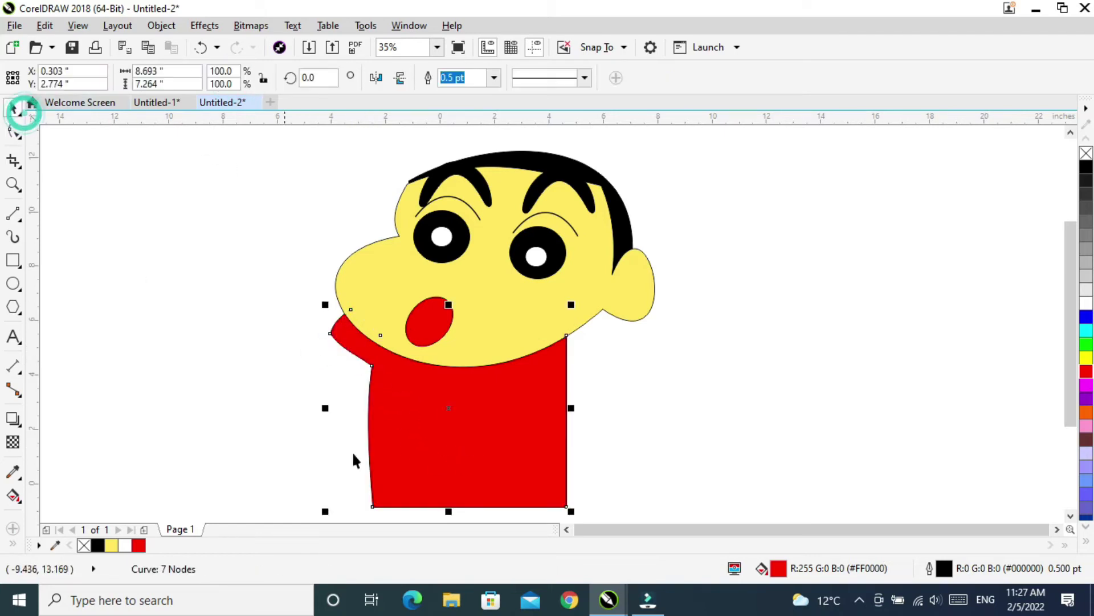
click(494, 429)
click(462, 454)
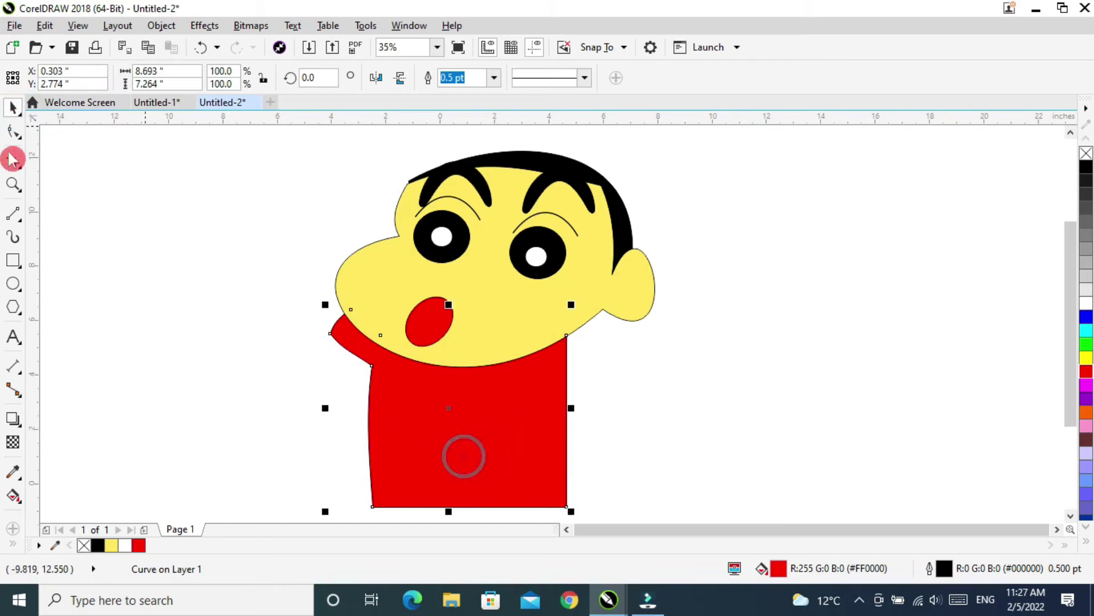
Step: Add nodes along the shirt's back side and position them to form a short squared sleeve below the ear
click(12, 131)
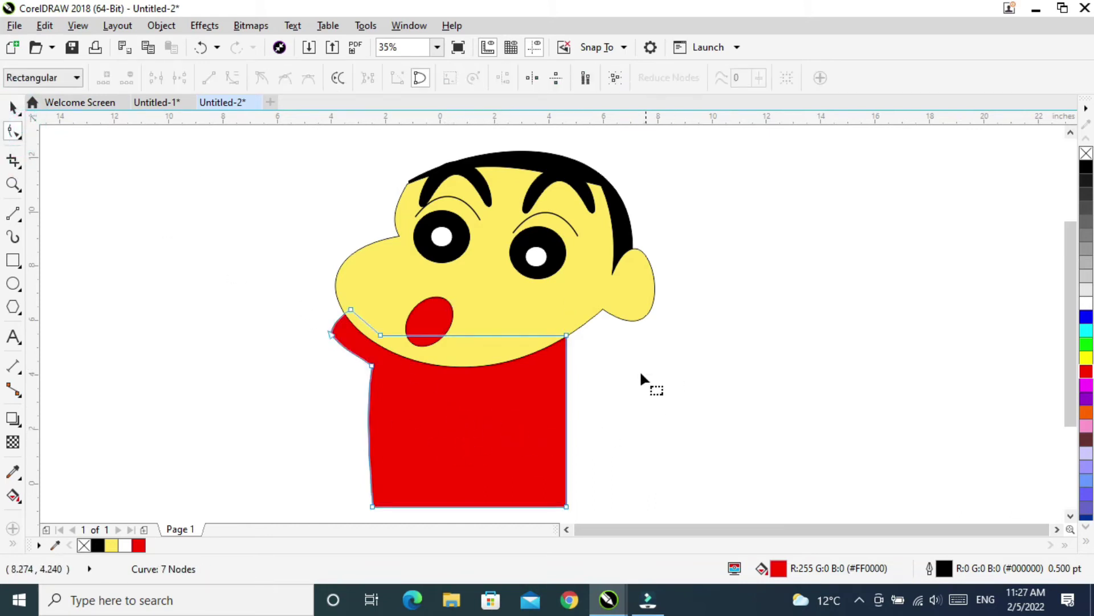
double_click(567, 351)
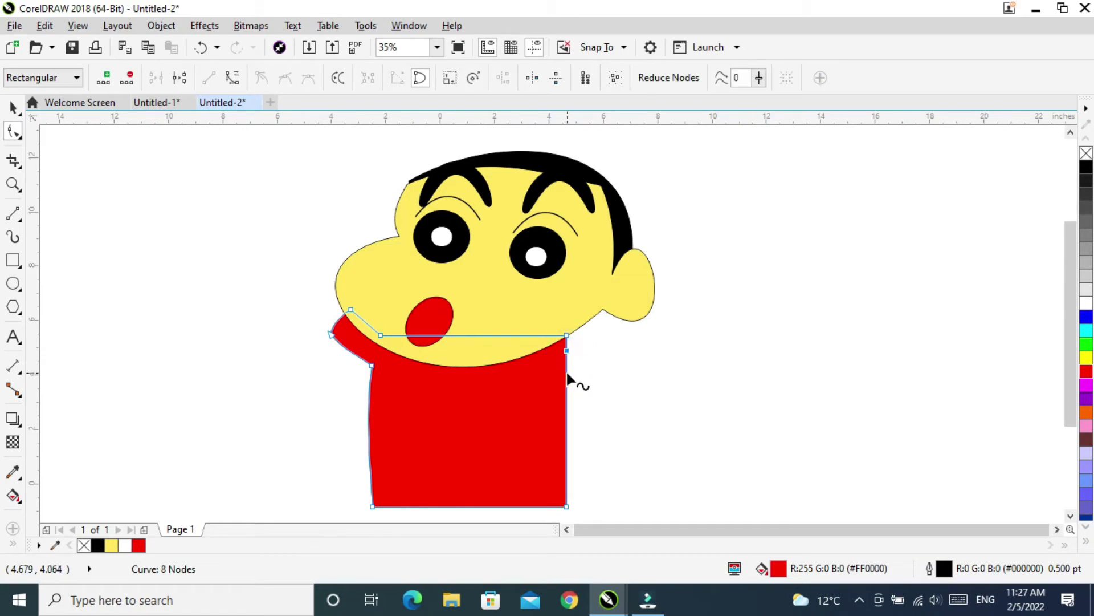
drag(567, 351, 593, 334)
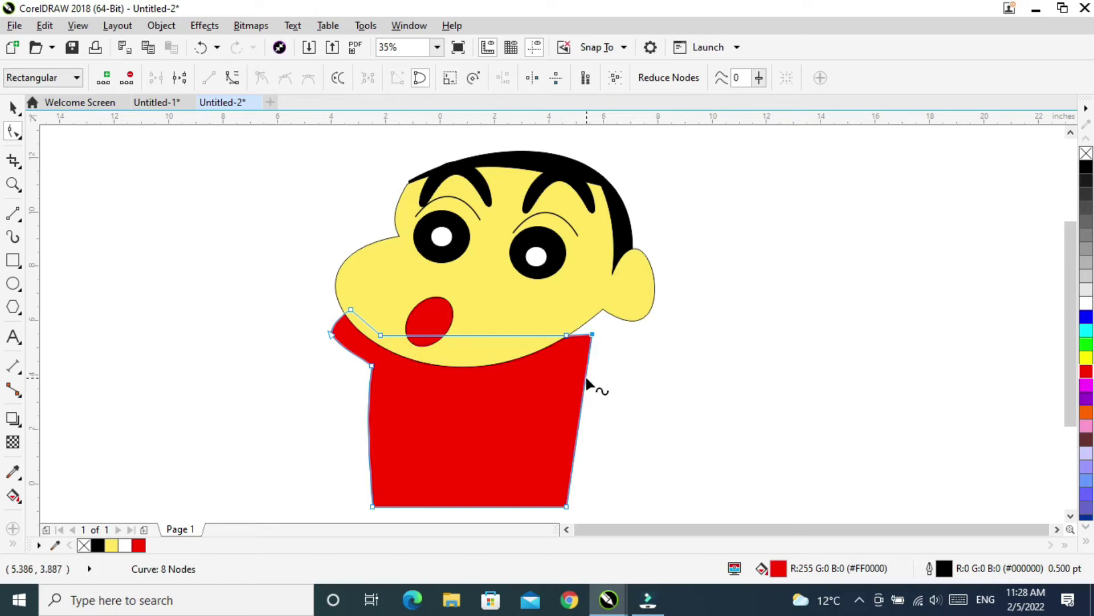
mouse_move(586, 375)
mouse_down()
mouse_move(599, 376)
mouse_move(576, 384)
mouse_up()
double_click(593, 395)
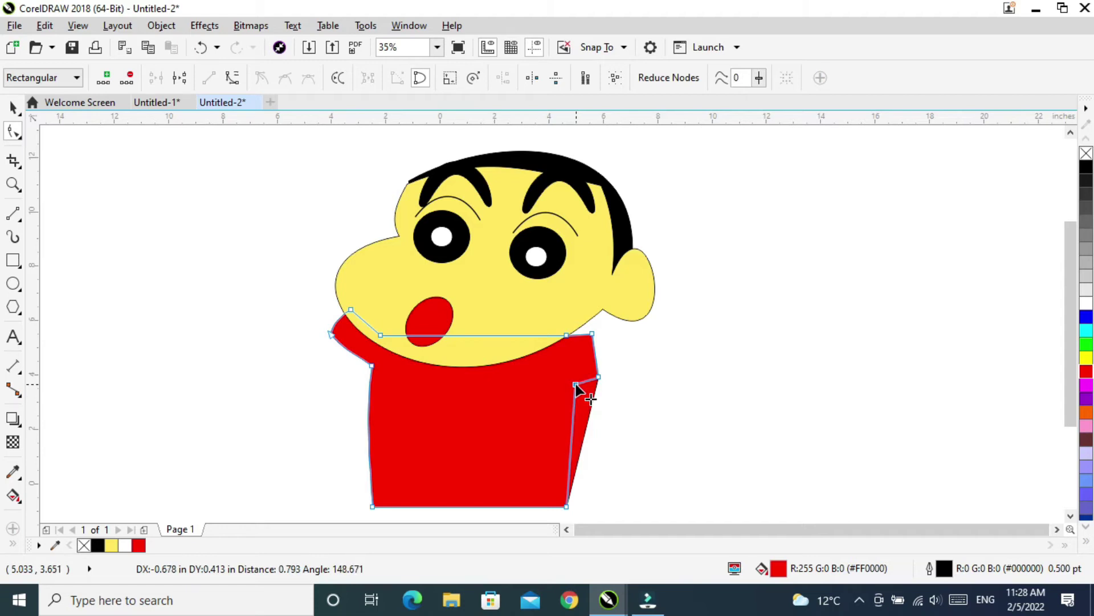
drag(576, 385, 576, 385)
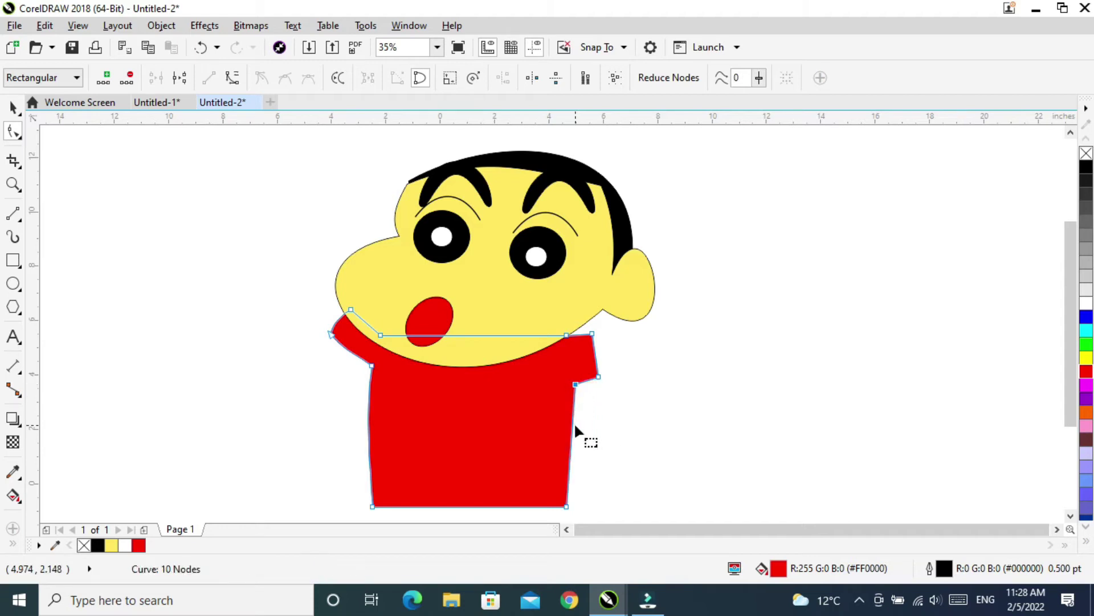
Step: Convert the shirt's back side to a curve, bend it gently, and reposition the sleeve's underarm and lower corner nodes
click(232, 78)
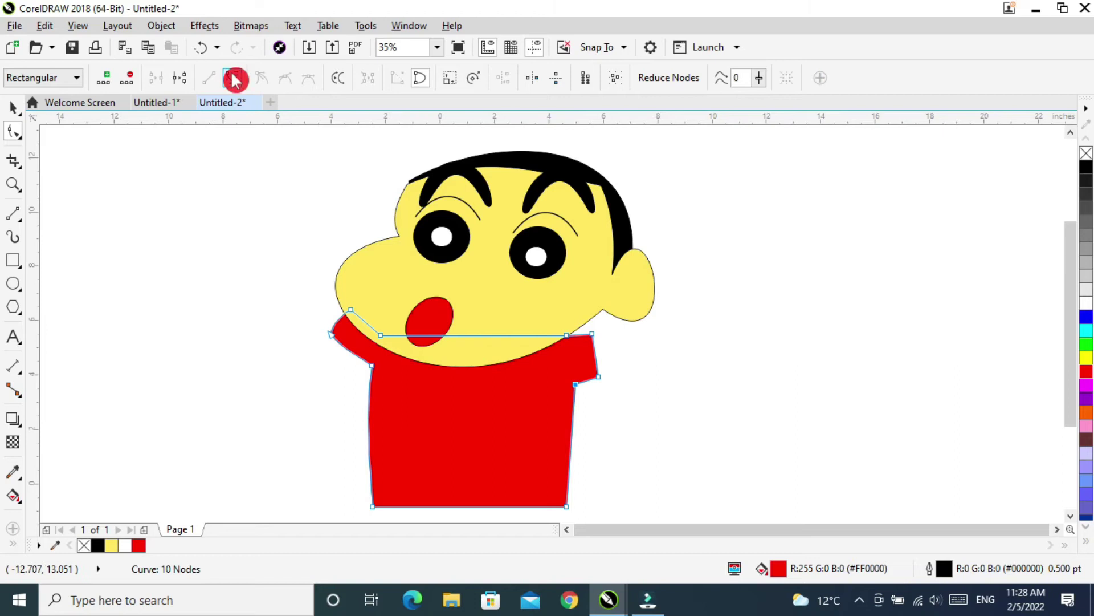
click(565, 506)
click(232, 78)
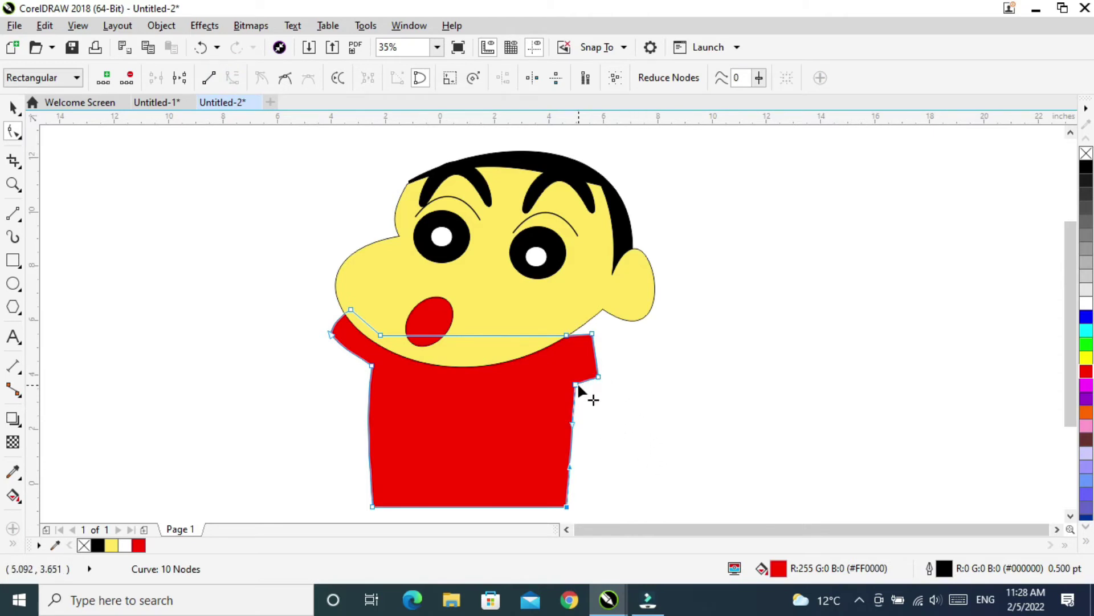
drag(578, 385, 576, 429)
drag(567, 469, 561, 470)
click(576, 429)
drag(576, 429, 596, 381)
Step: Convert the back sleeve's segments to curves and bend its outer and upper edges slightly
click(591, 334)
drag(632, 419, 489, 268)
click(230, 78)
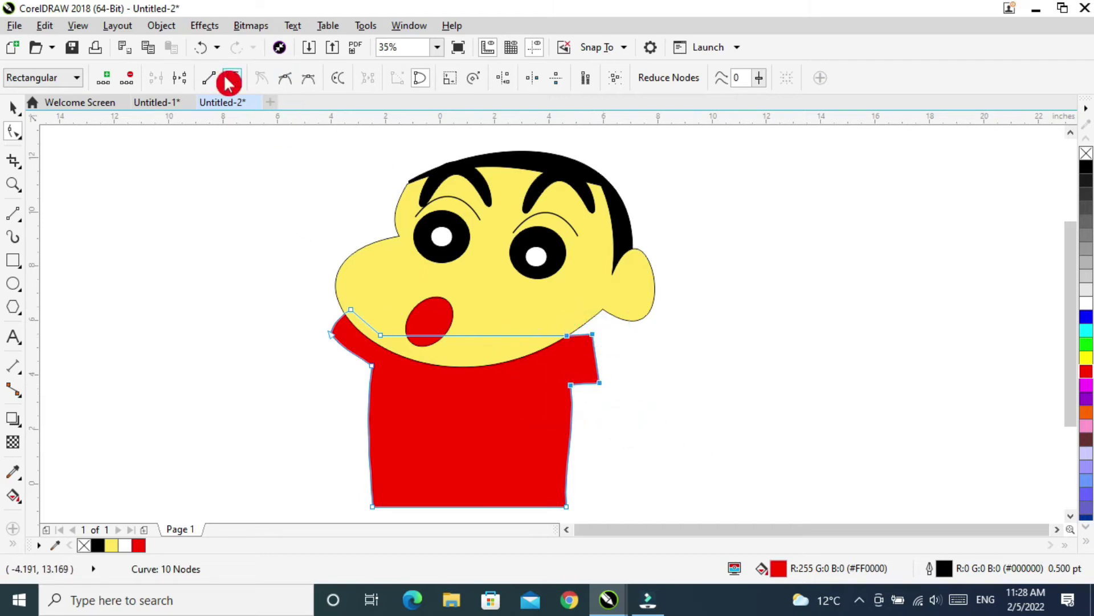
click(672, 340)
drag(595, 352, 590, 371)
click(569, 334)
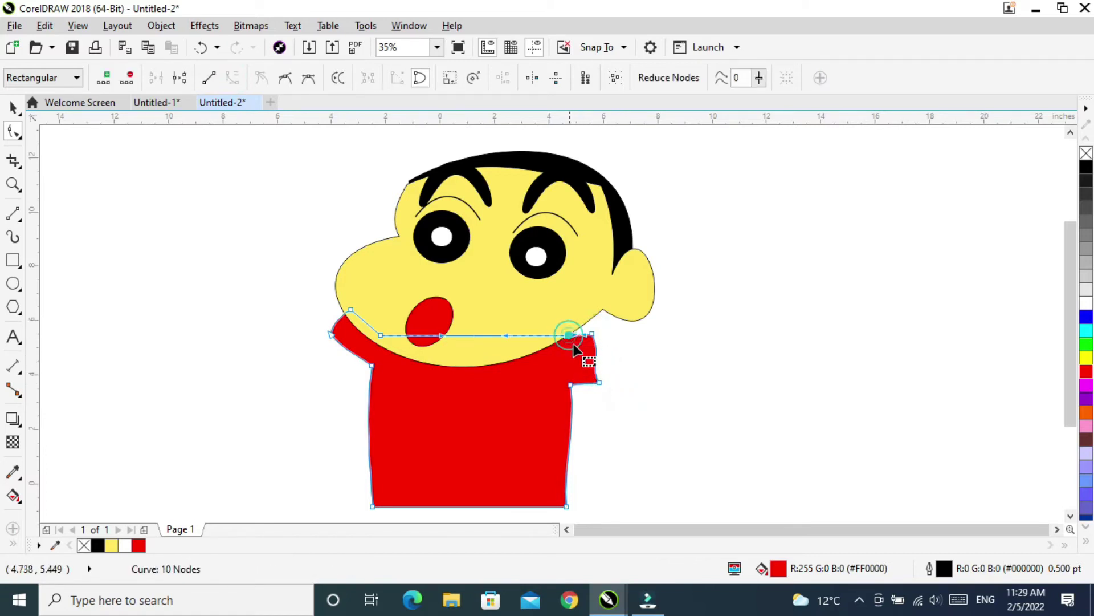
click(576, 335)
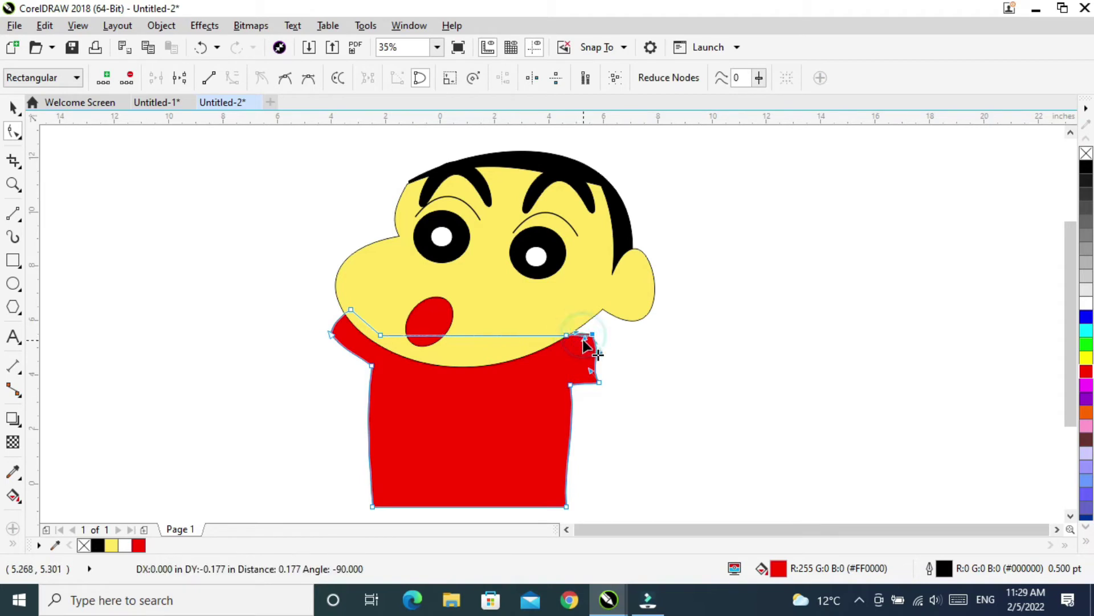
click(645, 355)
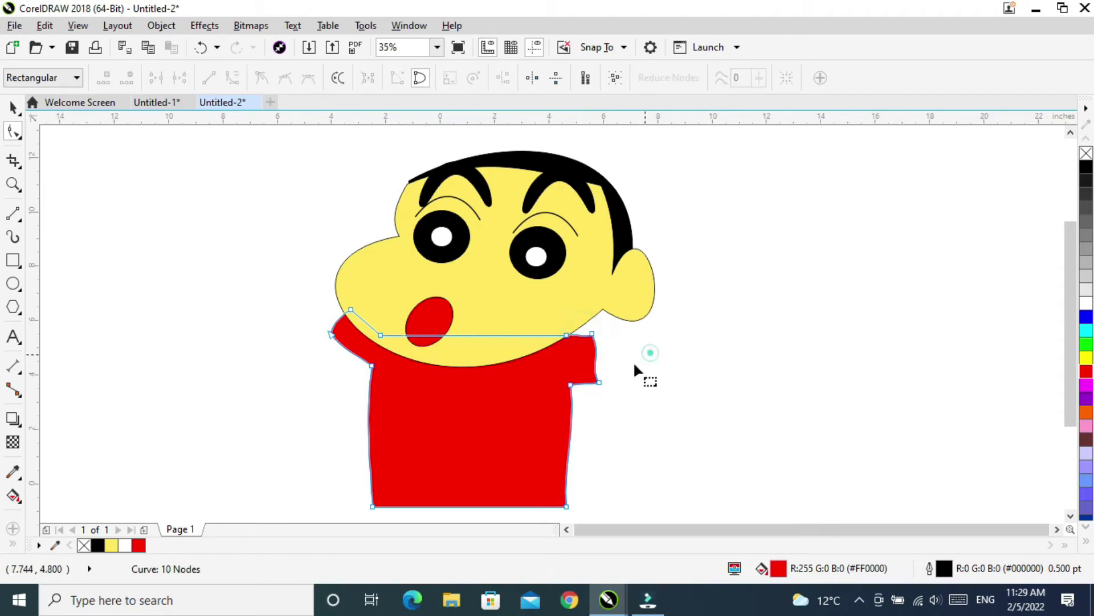
Step: Bend the lower edge of the shirt's back sleeve slightly and deselect the shirt
click(571, 384)
mouse_move(593, 381)
mouse_down()
mouse_move(580, 382)
mouse_move(587, 391)
mouse_up()
click(12, 109)
click(702, 374)
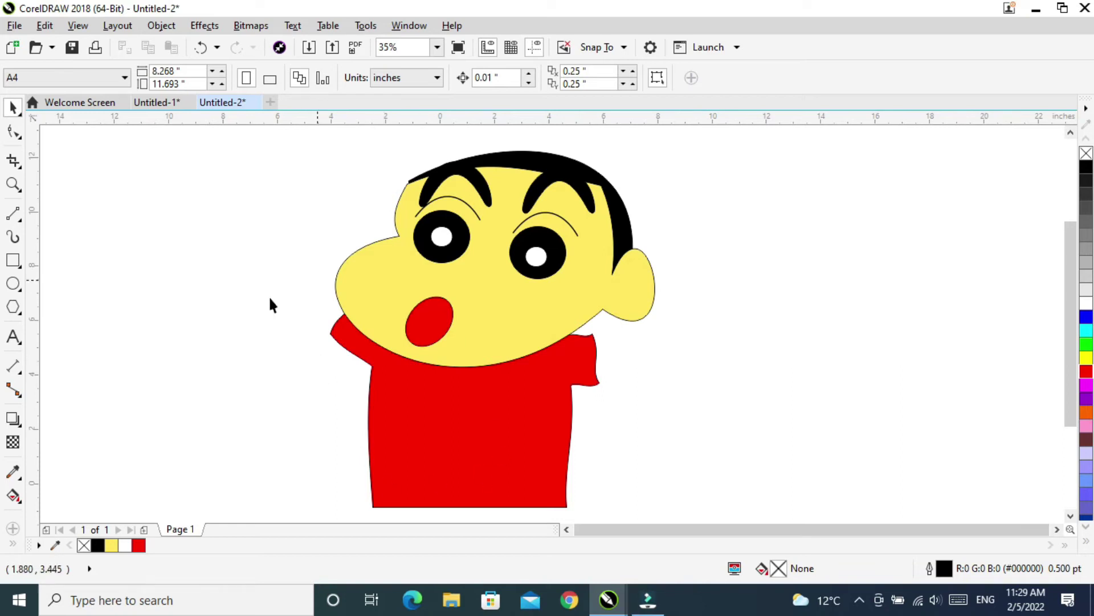
Step: Start a Pen outline at the front of the face, tracing the arm's upper edge, a pointed thumb and the first finger of a raised hand
click(11, 219)
drag(11, 225, 59, 274)
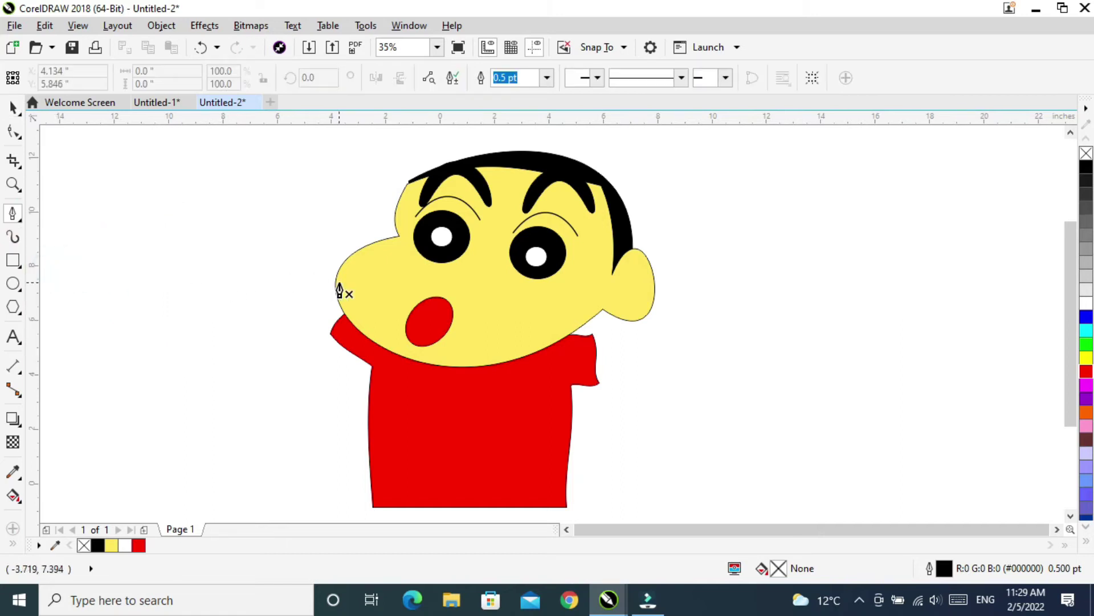
click(337, 269)
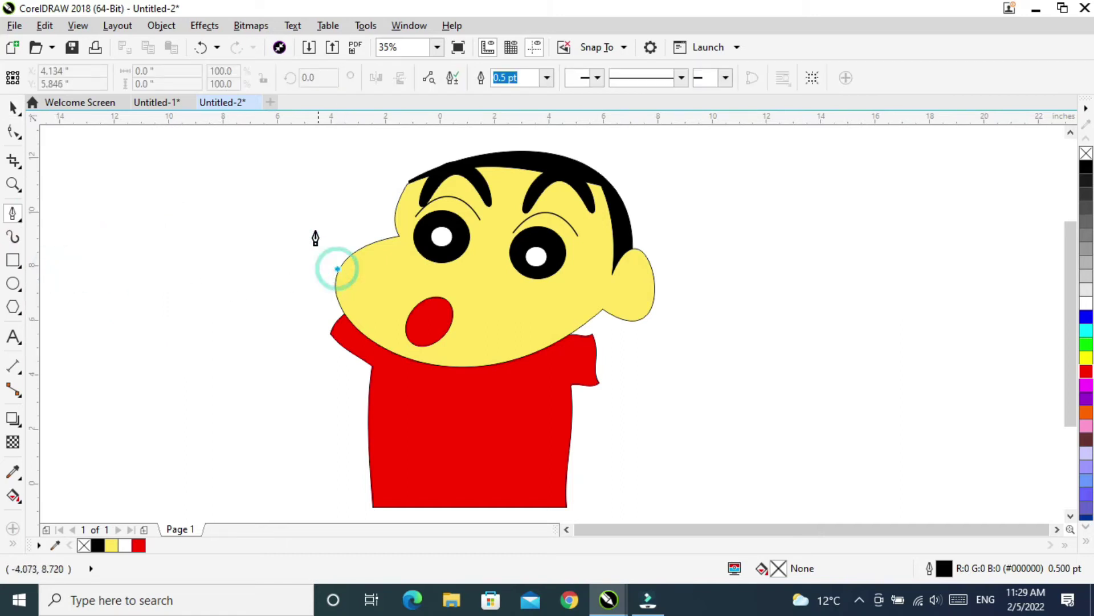
double_click(305, 240)
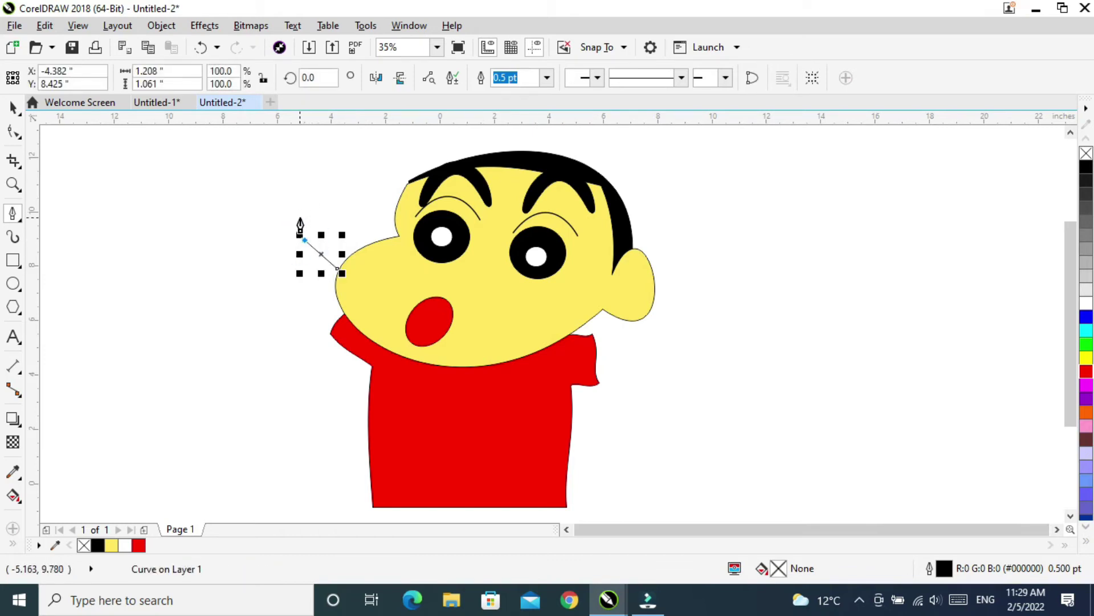
double_click(300, 218)
double_click(289, 226)
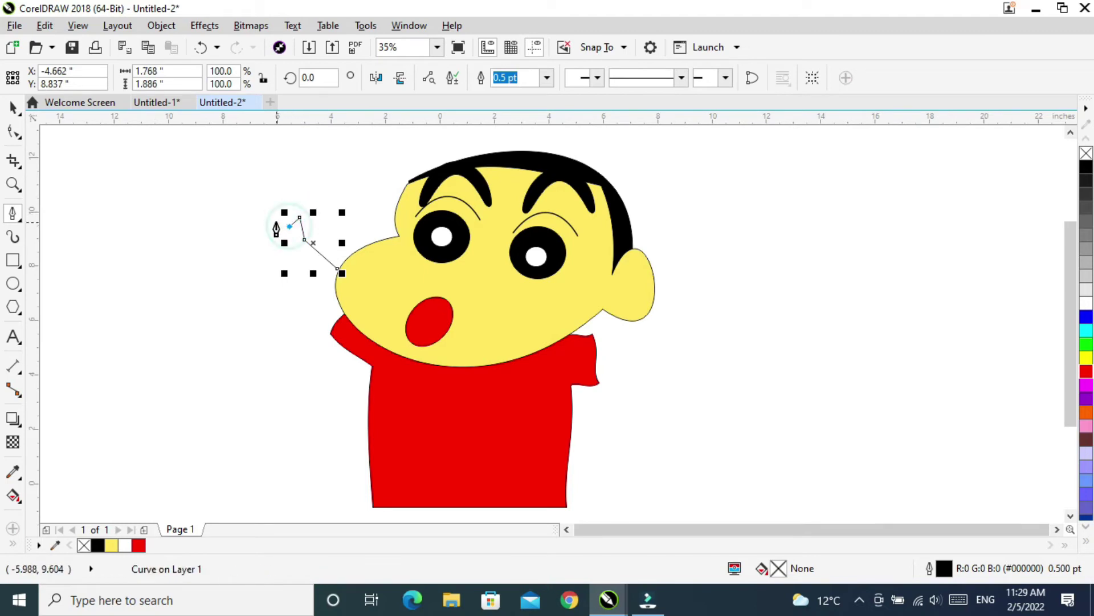
double_click(271, 210)
double_click(277, 230)
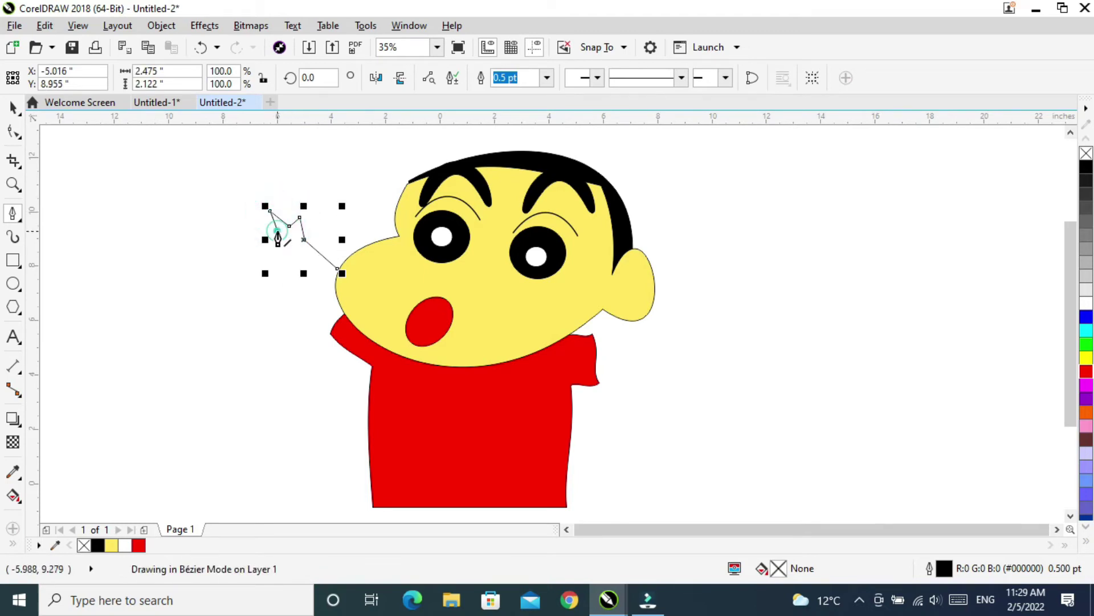
double_click(264, 232)
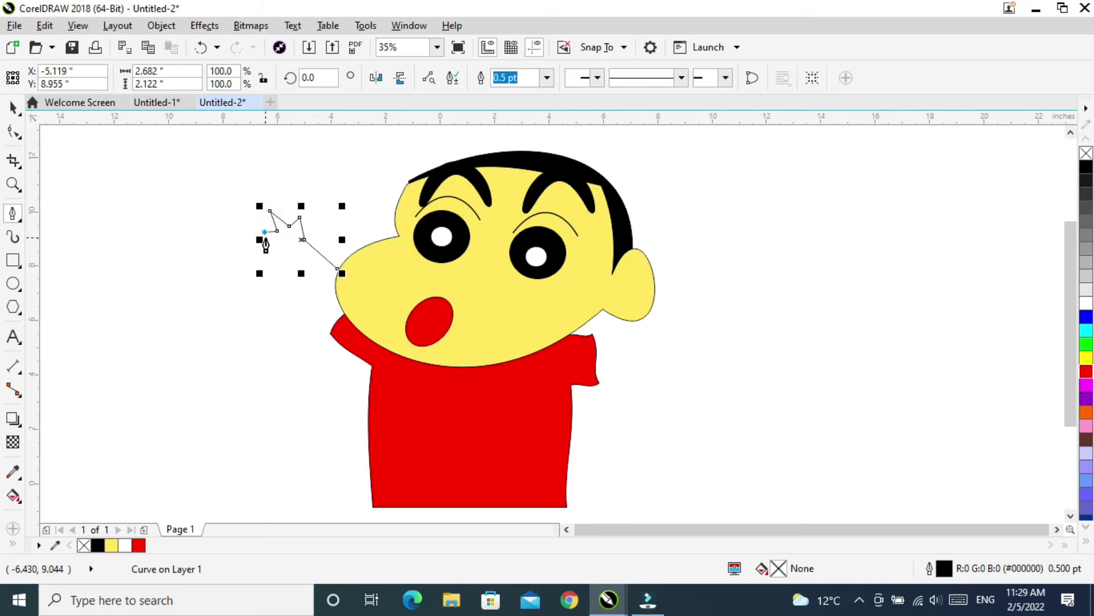
key(ctrl+z)
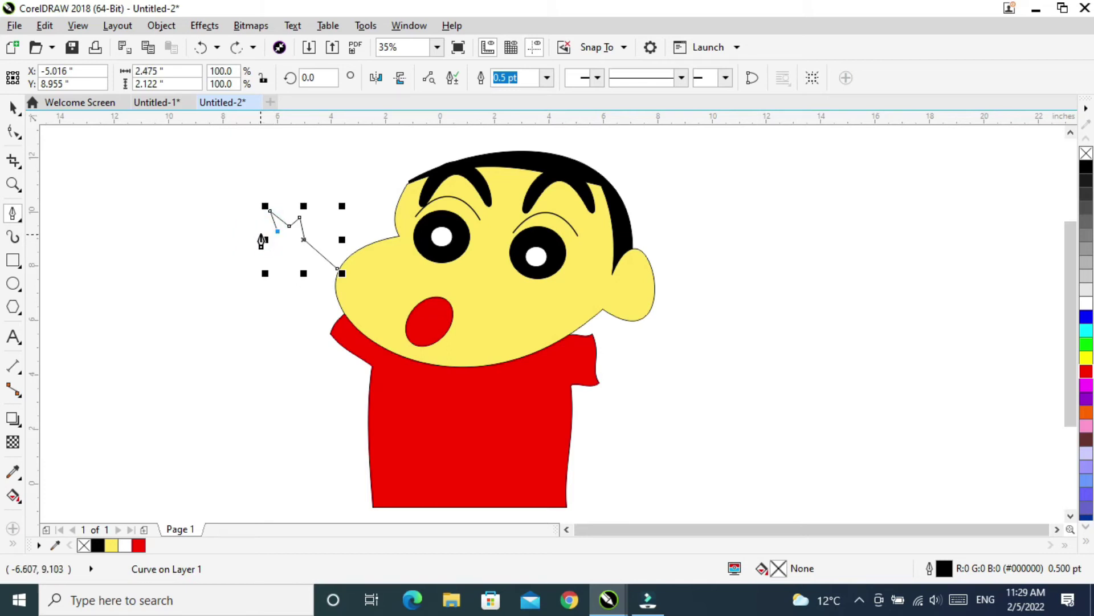
Step: Trace the three remaining pointed fingers and the arm's lower edge, closing the outline at its starting point on the face
double_click(253, 232)
double_click(278, 241)
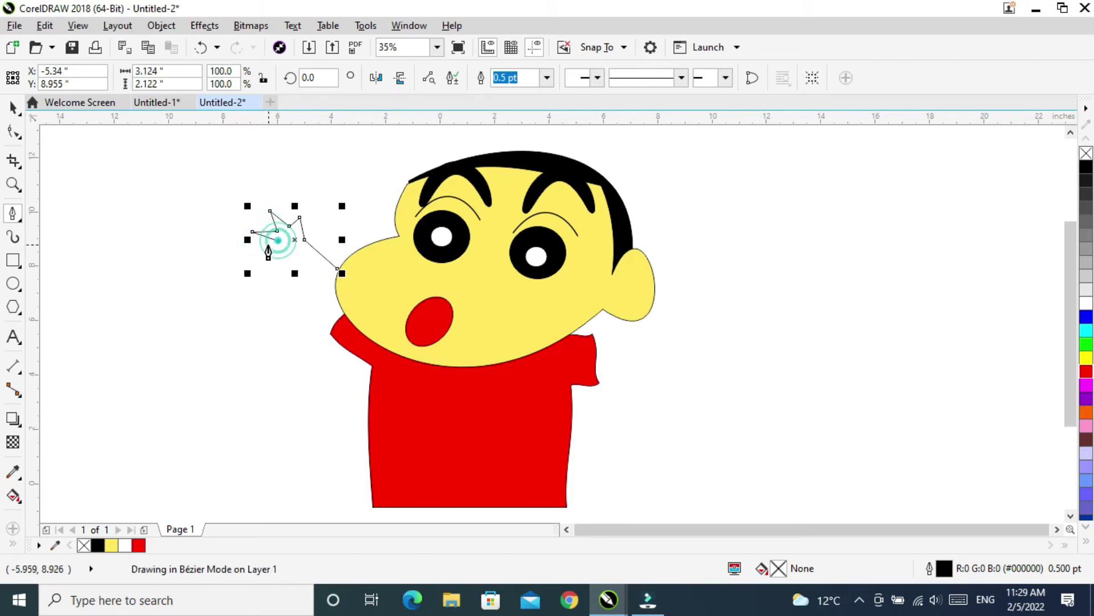
double_click(253, 247)
double_click(276, 248)
double_click(265, 267)
double_click(283, 259)
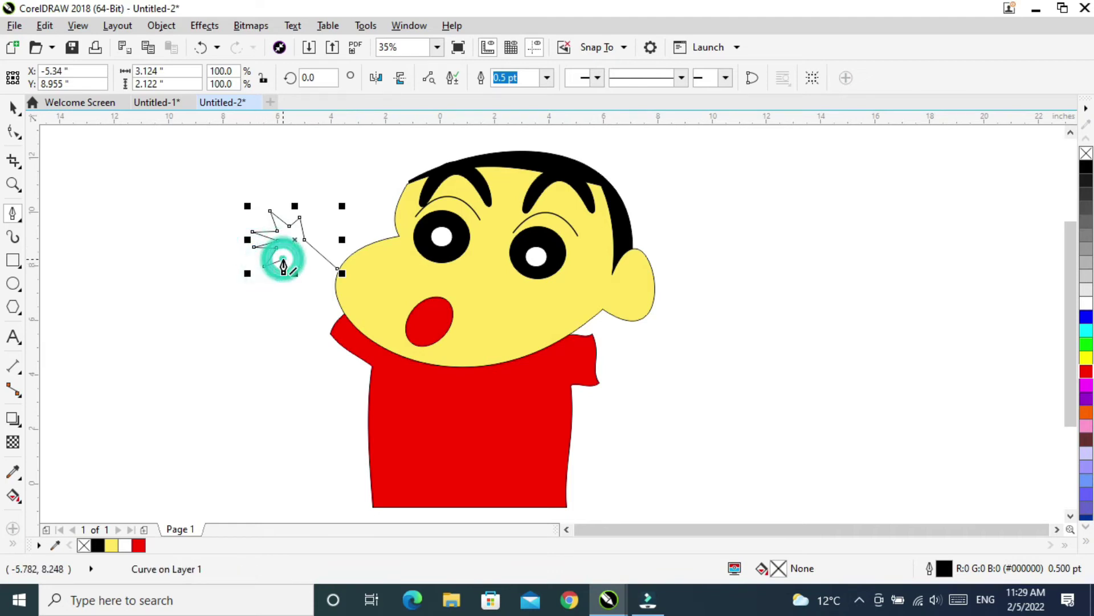
double_click(342, 305)
click(346, 272)
double_click(337, 269)
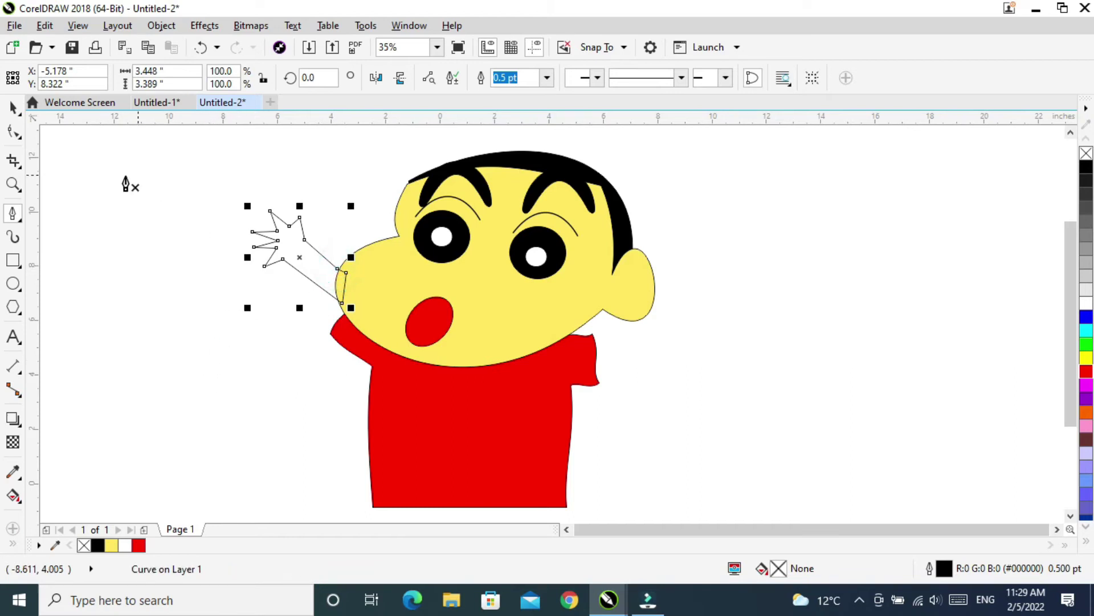
Step: Fill the arm and hand with the face's yellow and place the shape behind the face
click(12, 108)
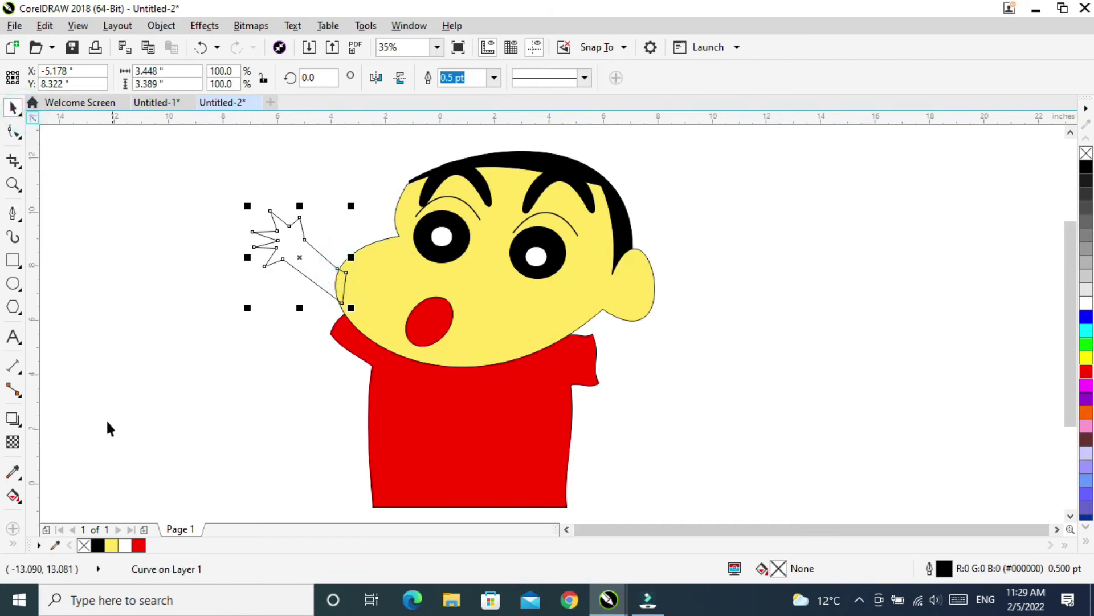
click(112, 545)
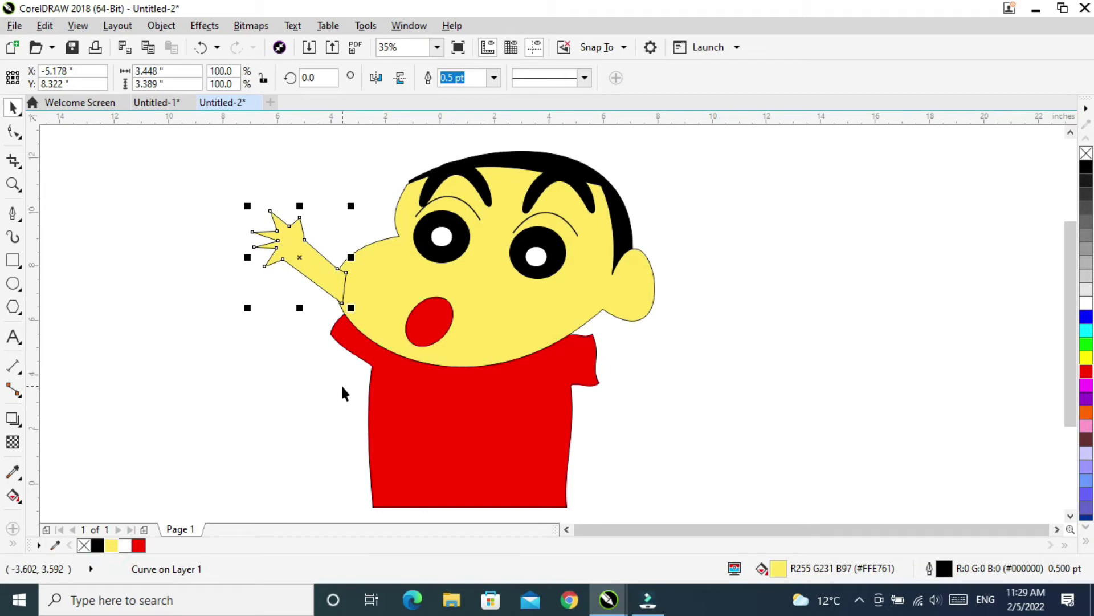
key(ctrl+Page_Down)
click(143, 25)
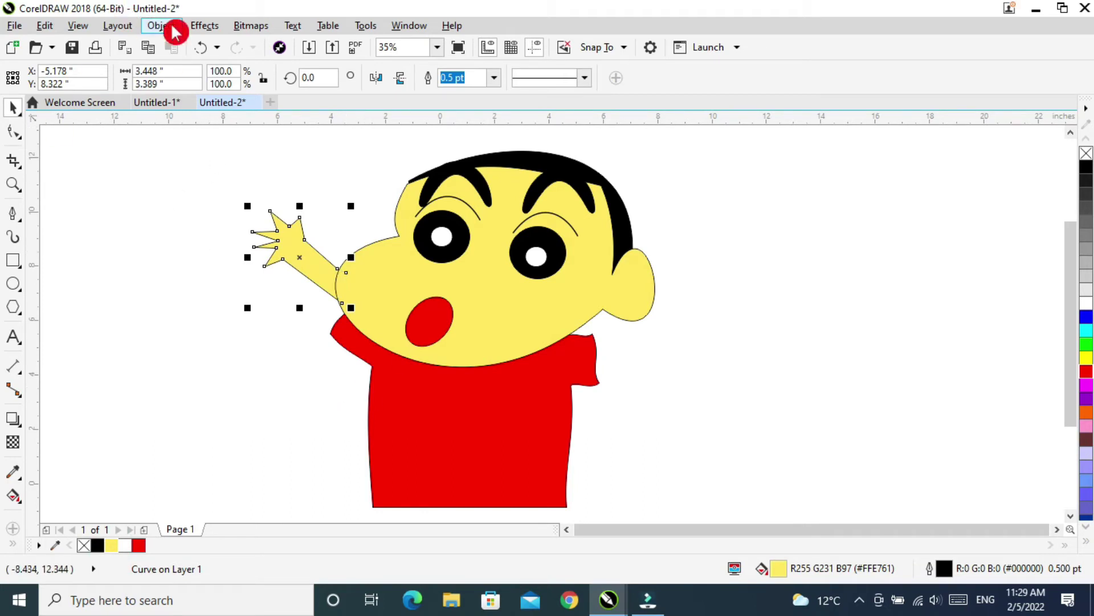
click(166, 26)
click(78, 334)
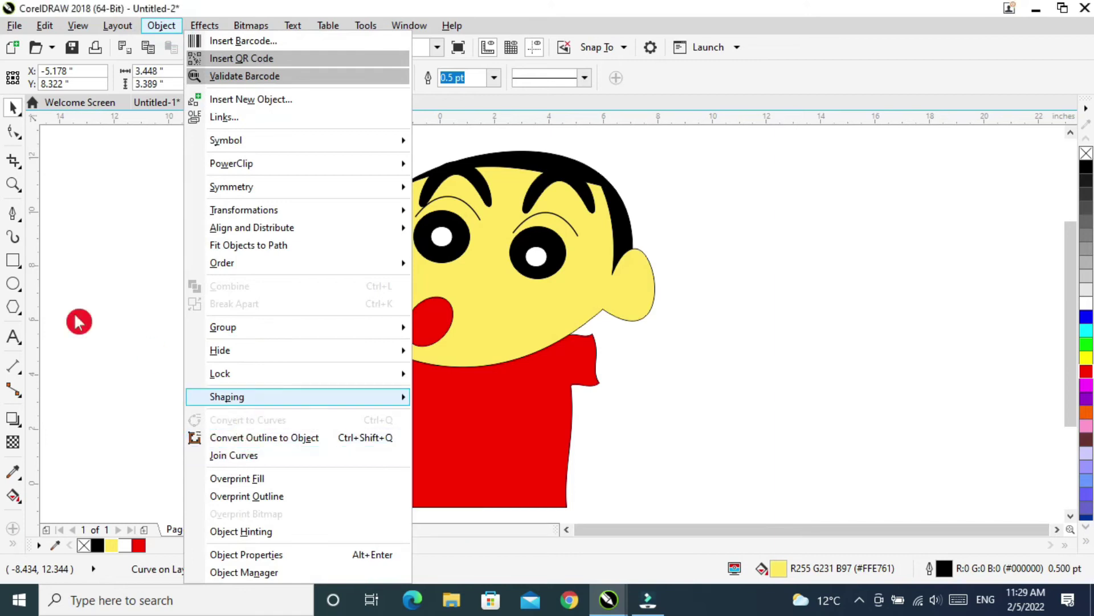
Step: Select all the nodes of the hand's fingers and palm with the Shape tool and convert their segments to curves
click(14, 132)
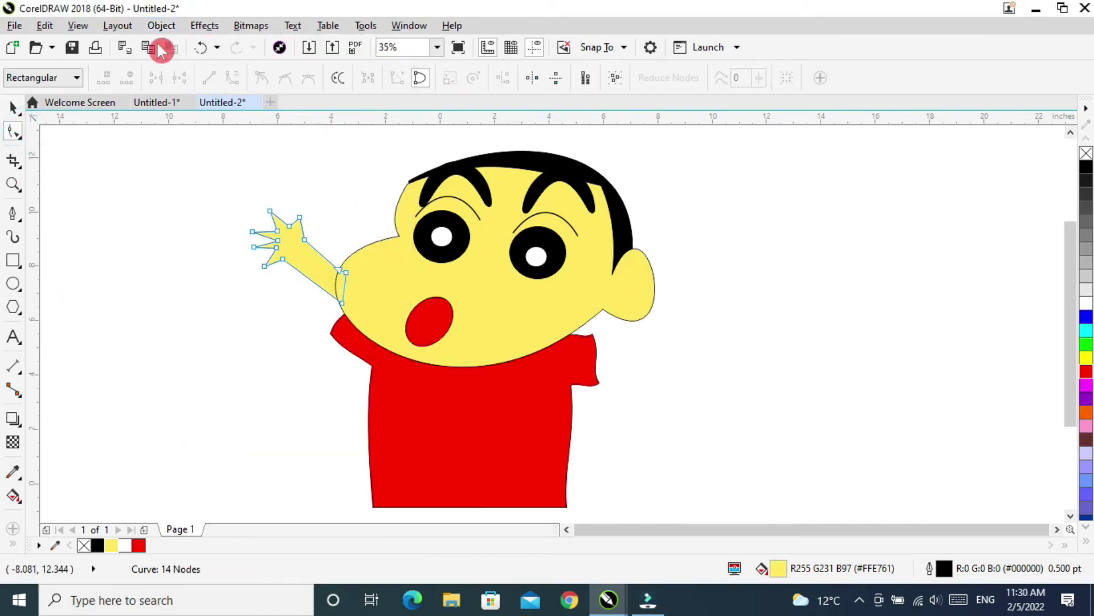
click(161, 26)
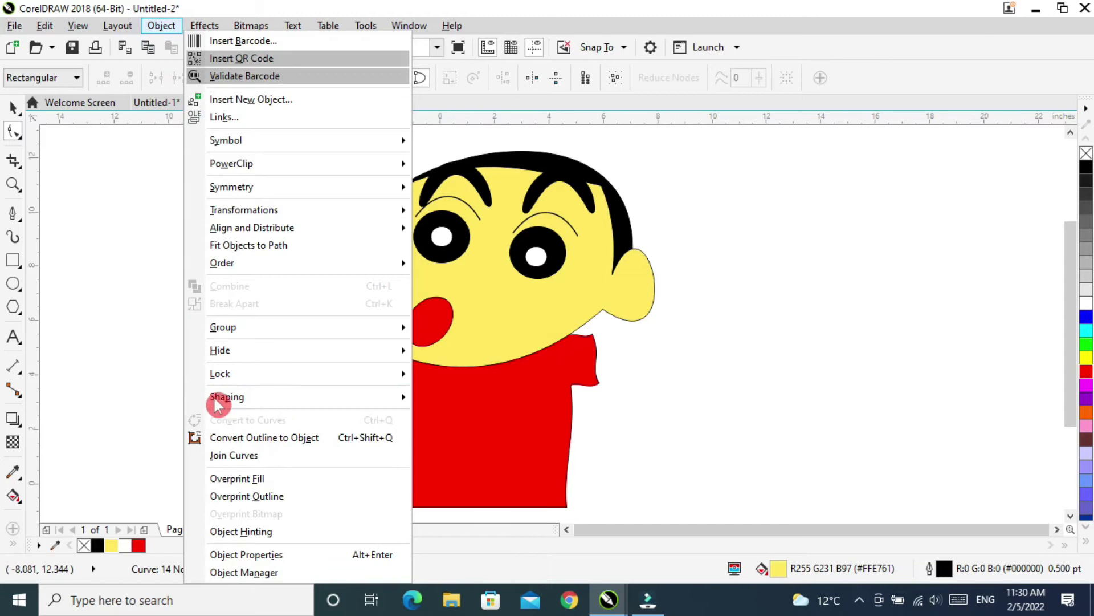
click(143, 314)
drag(210, 177, 393, 354)
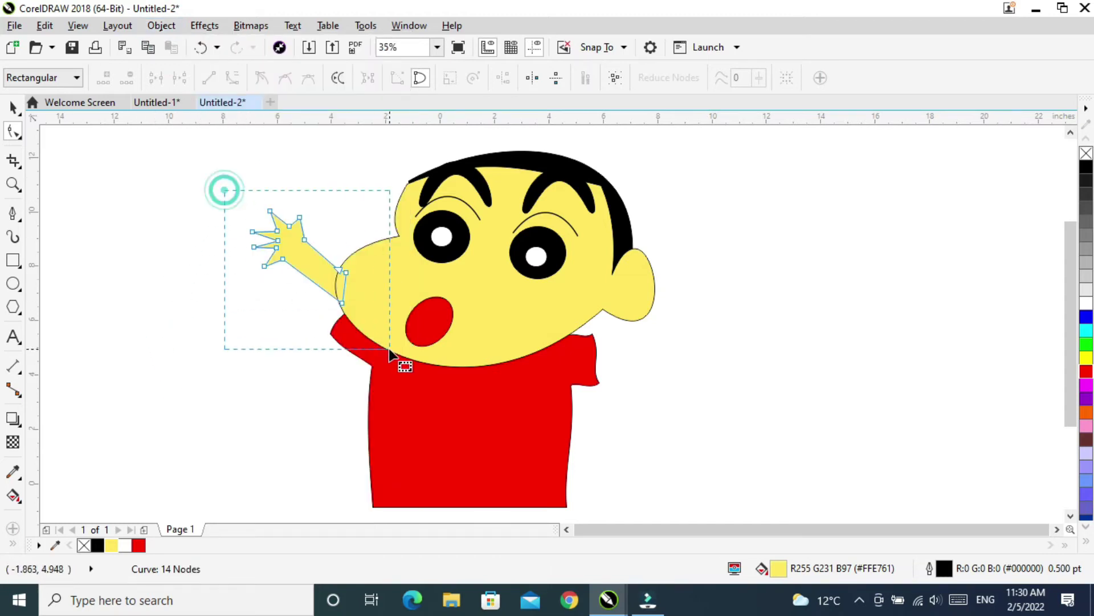
click(192, 255)
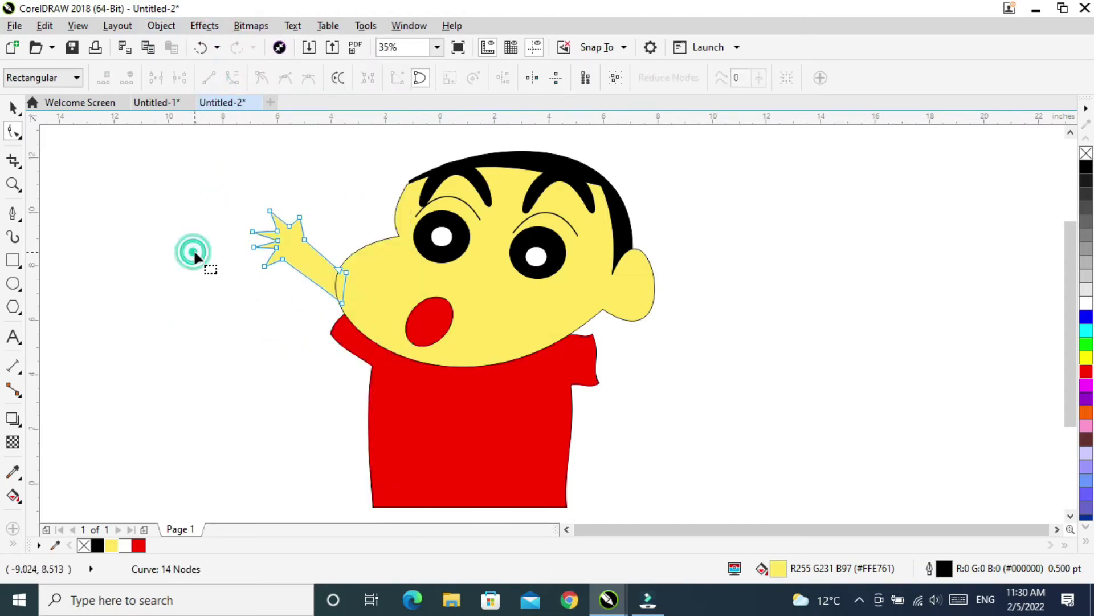
key(F2)
drag(234, 175, 318, 288)
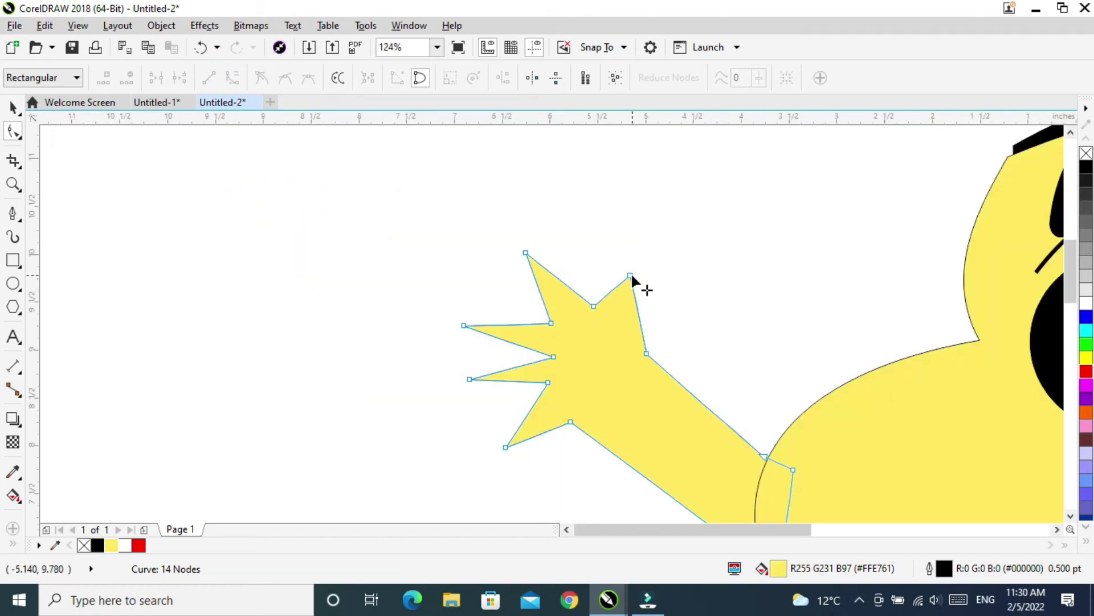
drag(612, 427, 700, 484)
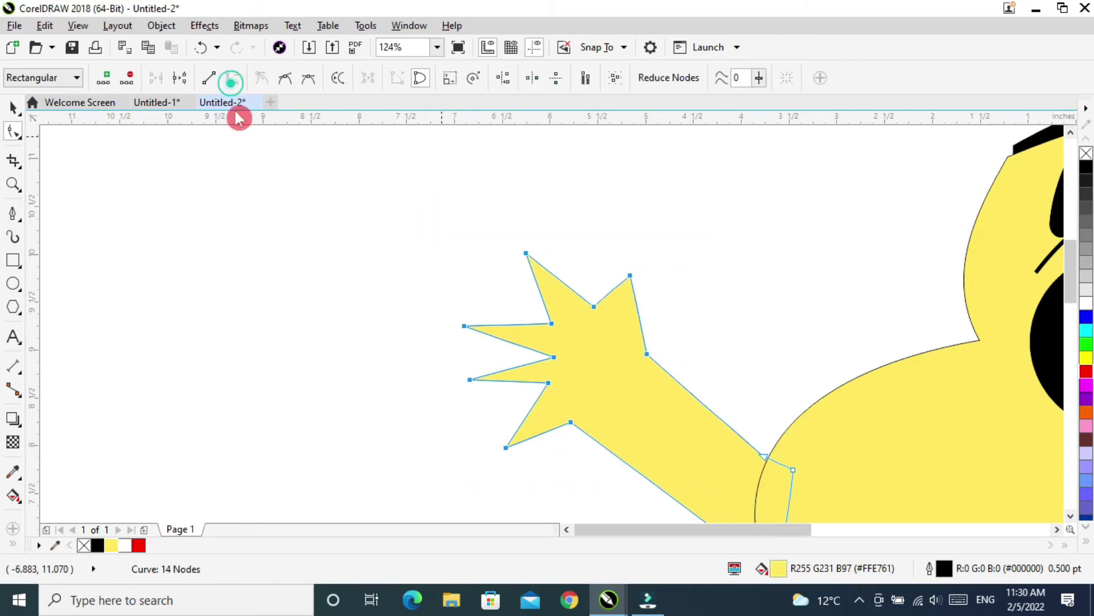
click(693, 274)
Step: Delete the tip nodes of the thumb and all four fingers to round their ends
double_click(630, 275)
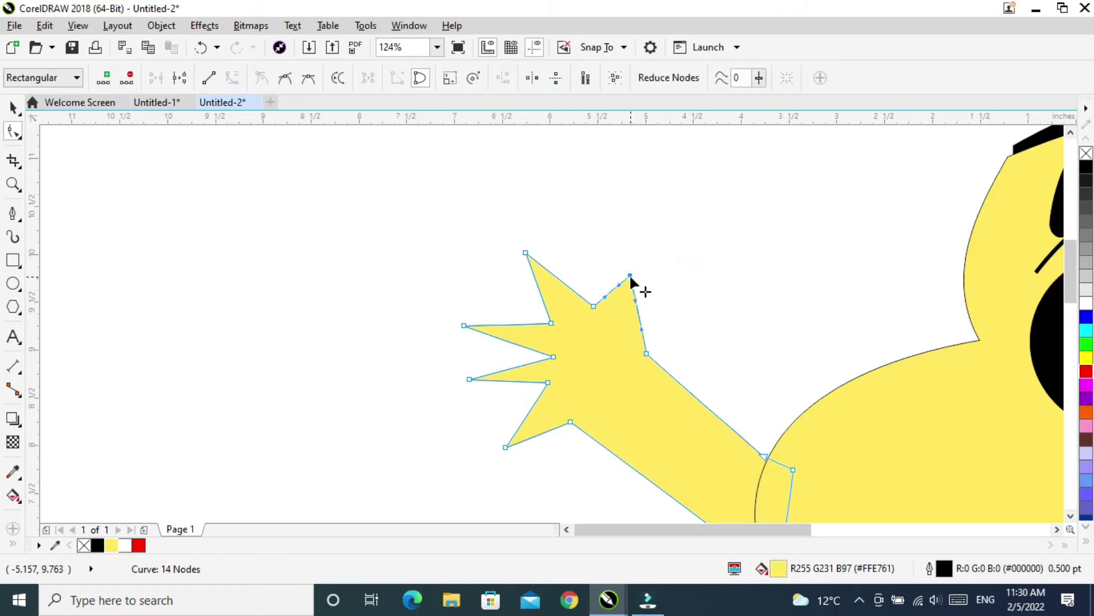
double_click(464, 324)
click(468, 379)
double_click(468, 379)
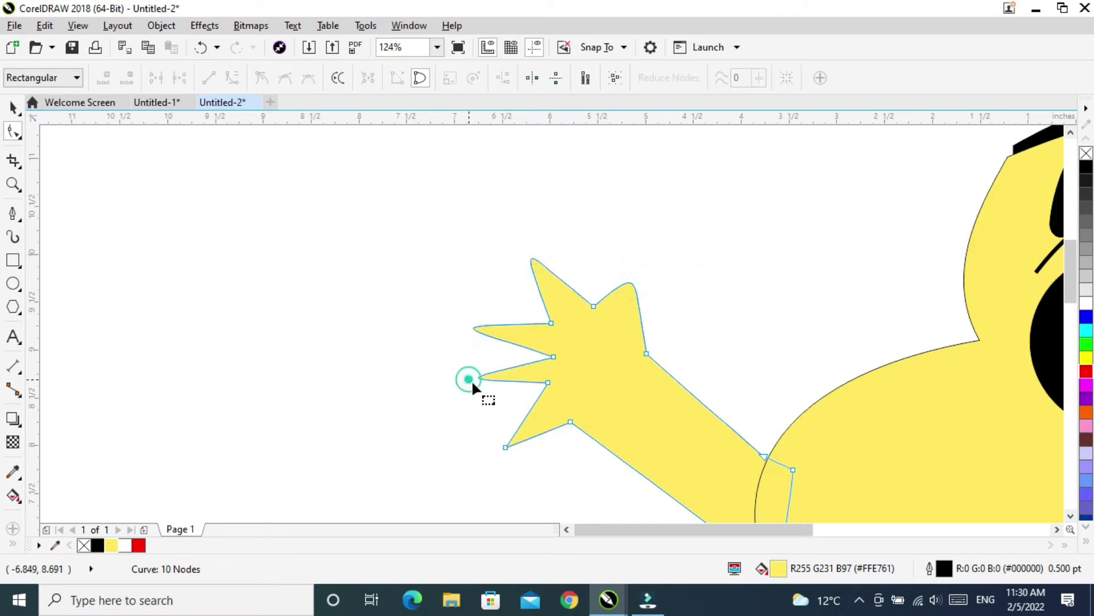
double_click(507, 445)
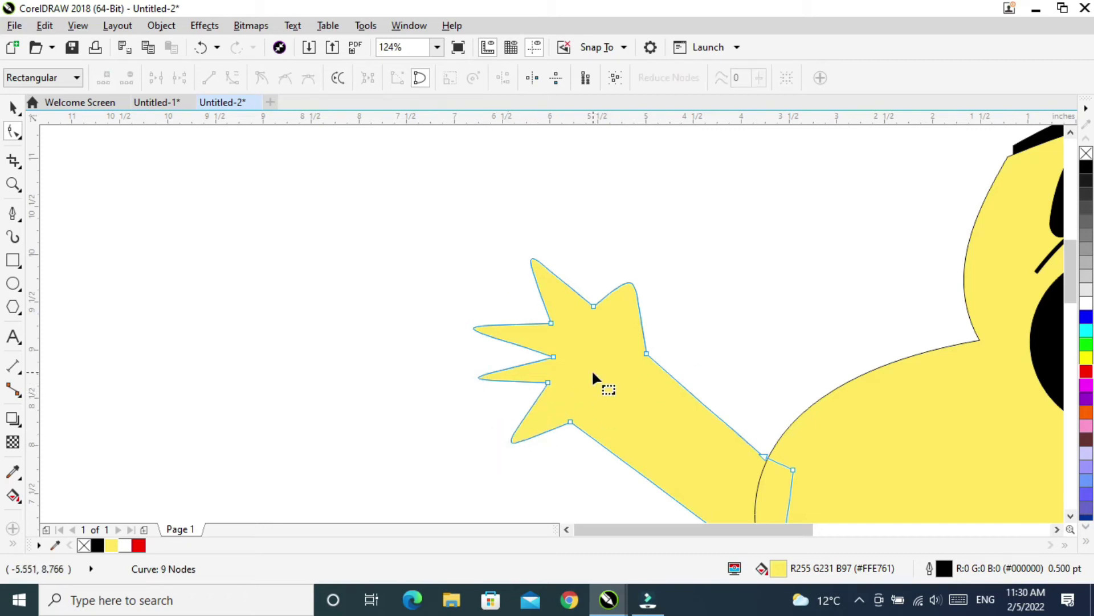
Step: Add a node on each side of the gap between the two lowest fingers and delete the gap's corner node to round it
double_click(538, 383)
double_click(537, 379)
drag(569, 421, 542, 422)
key(ctrl+z)
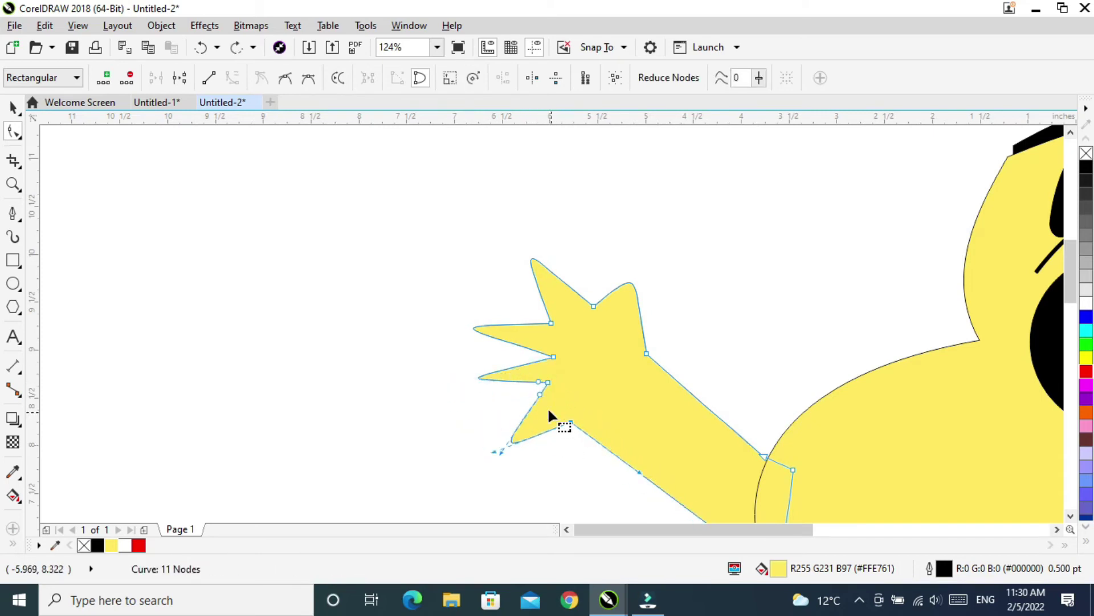
click(464, 399)
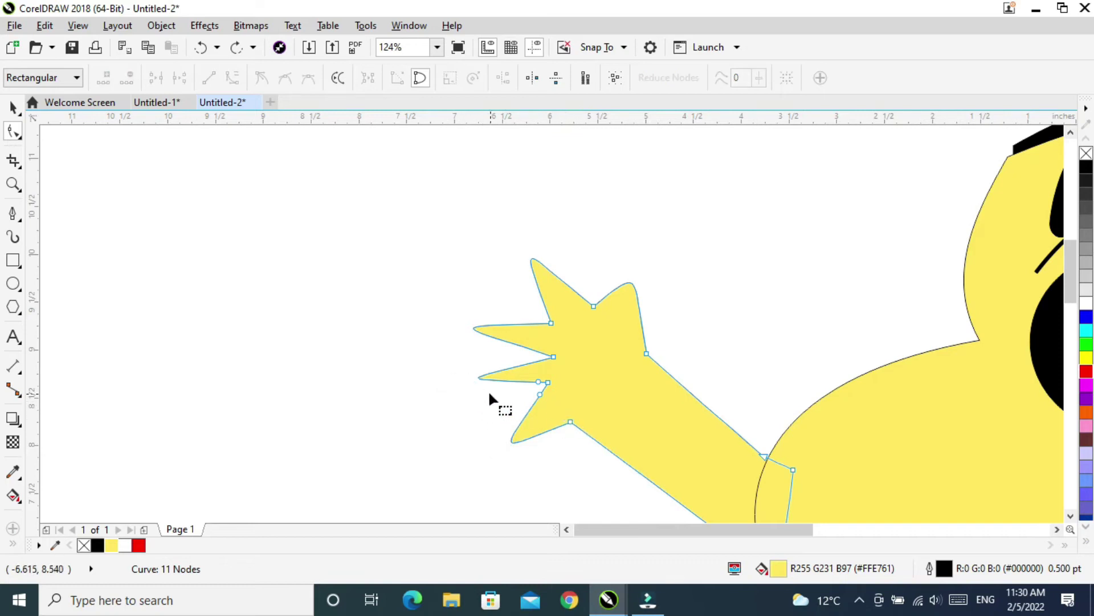
drag(547, 402, 556, 408)
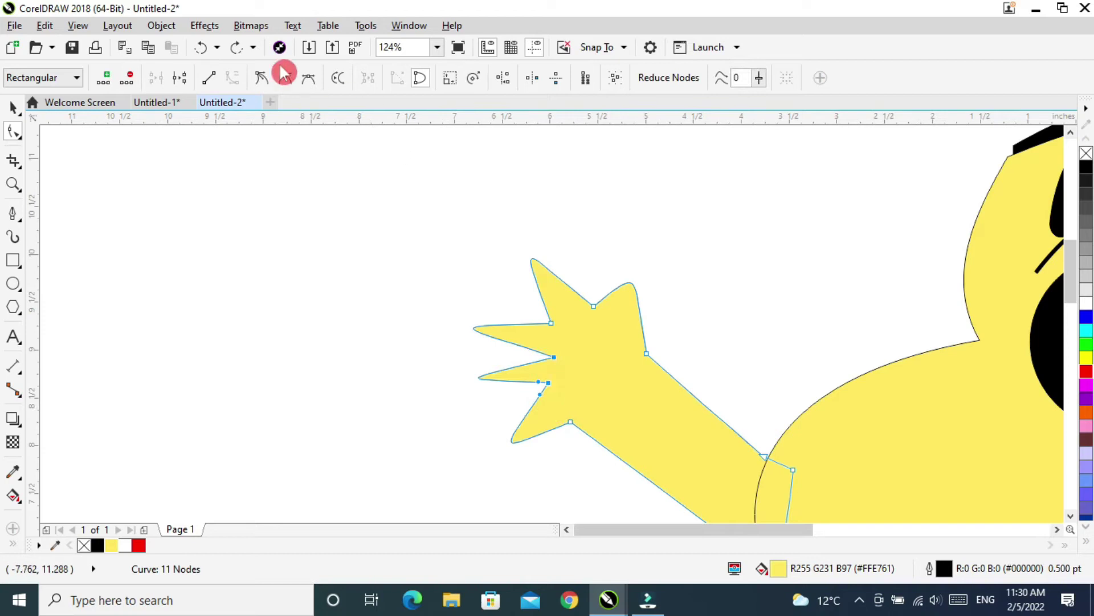
click(313, 306)
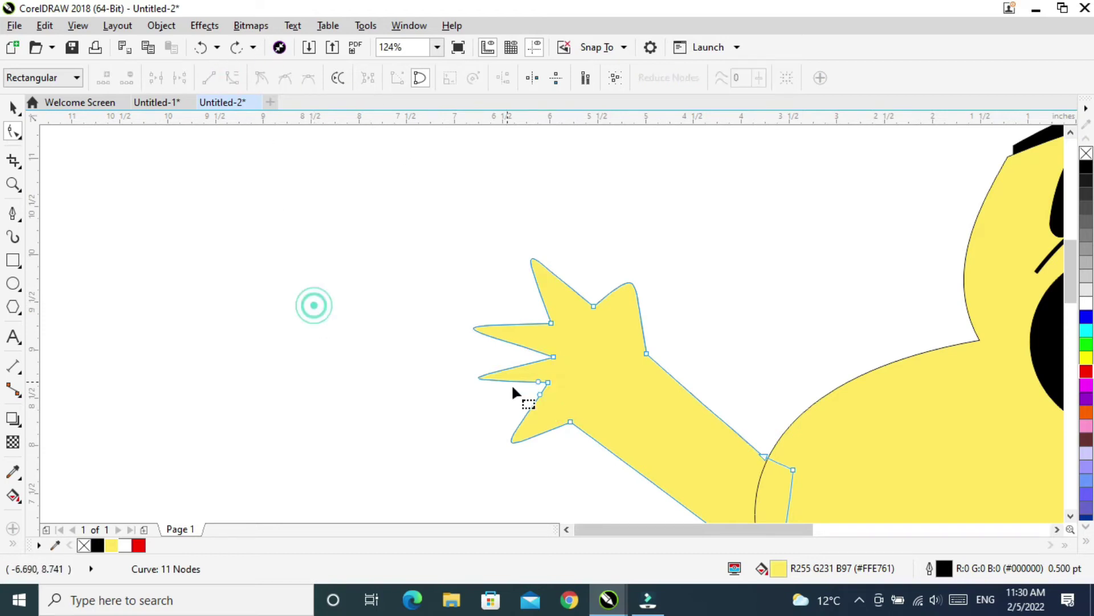
double_click(546, 379)
click(465, 409)
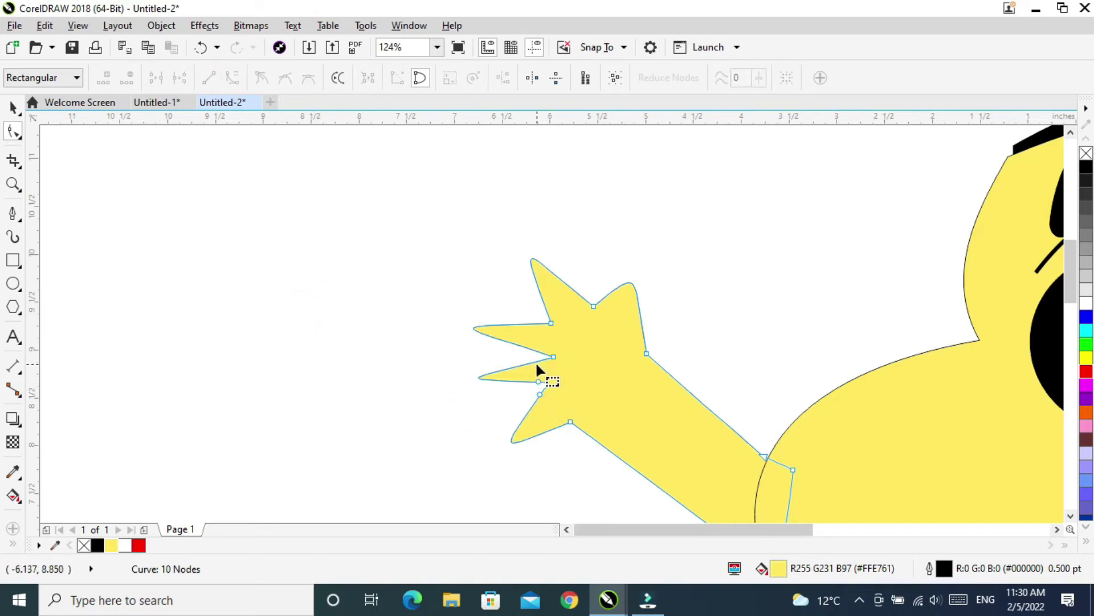
Step: Round the two upper gaps between the fingers by adding nodes on both sides and deleting their corner nodes
double_click(535, 358)
double_click(535, 349)
double_click(551, 349)
double_click(542, 320)
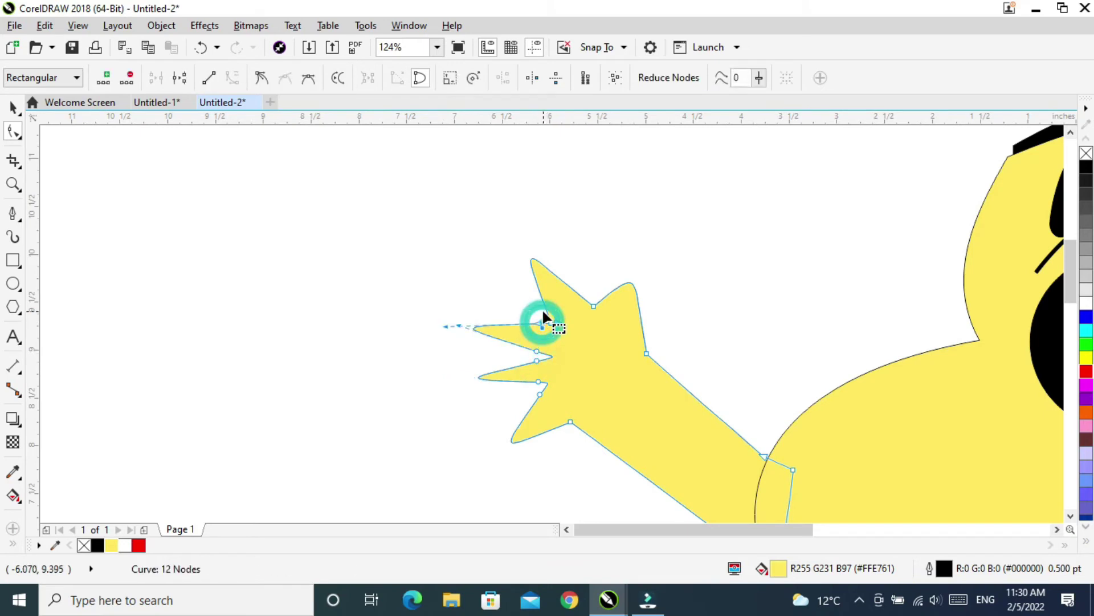
double_click(543, 301)
double_click(549, 322)
click(373, 284)
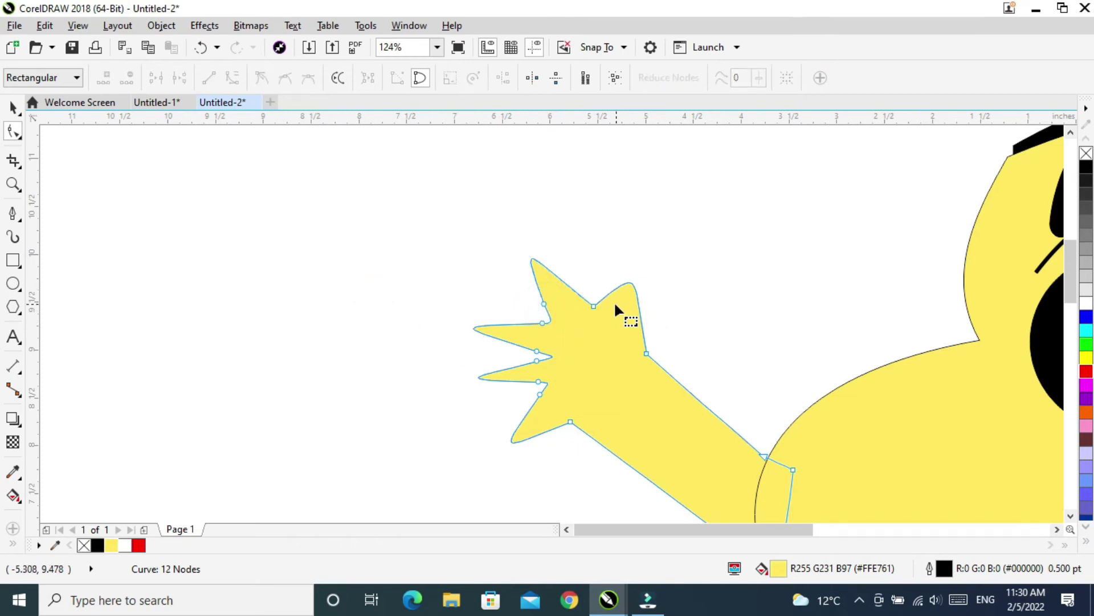
Step: Bend the sides of the top finger and the two middle fingers outward to make them fuller and rounder
click(544, 304)
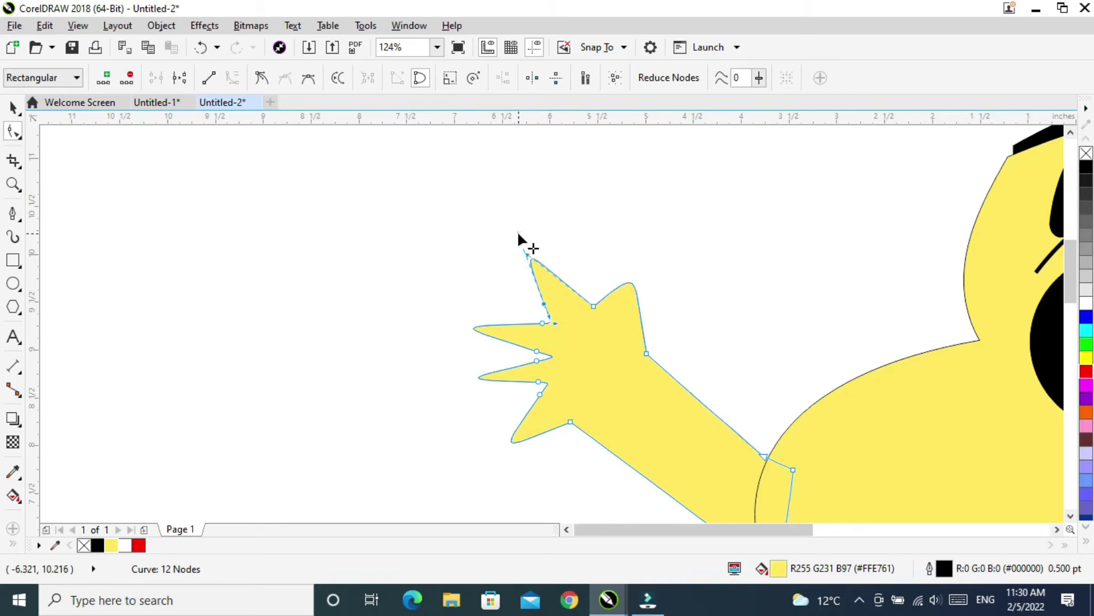
click(533, 275)
drag(533, 275, 526, 284)
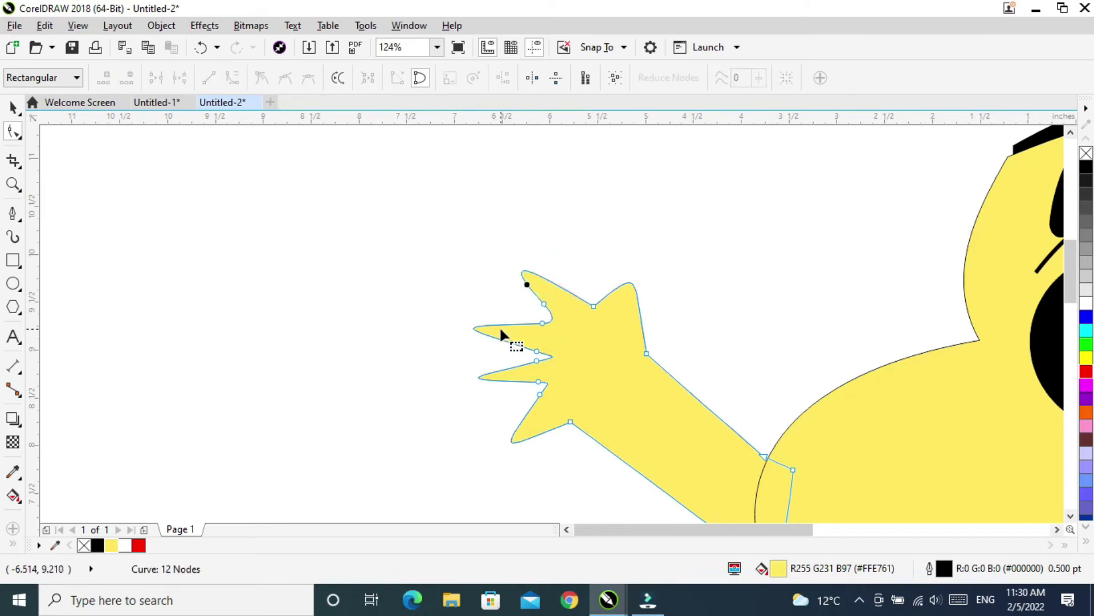
drag(503, 324, 515, 317)
drag(509, 375, 516, 355)
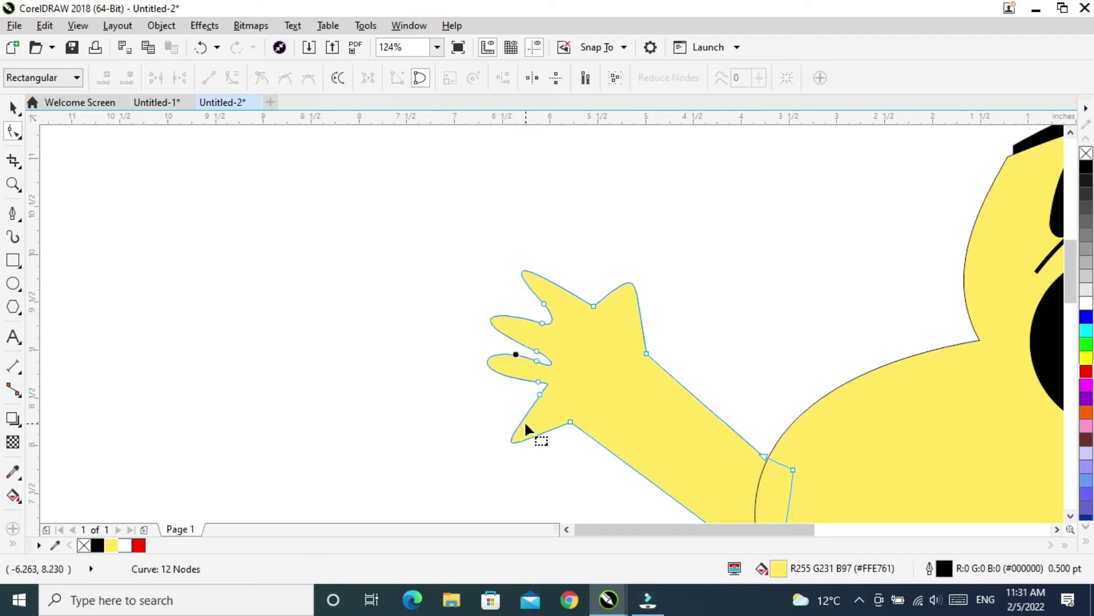
drag(525, 425, 508, 393)
key(ctrl+z)
mouse_move(521, 380)
mouse_down()
mouse_move(511, 390)
mouse_move(539, 385)
mouse_up()
key(ctrl+z)
Step: Reshape the thumb by moving its base node inward and bending its curve into a narrow, upright rounded form
mouse_move(624, 289)
mouse_down()
mouse_move(607, 269)
mouse_move(612, 281)
mouse_up()
drag(646, 353, 627, 353)
drag(596, 274, 620, 265)
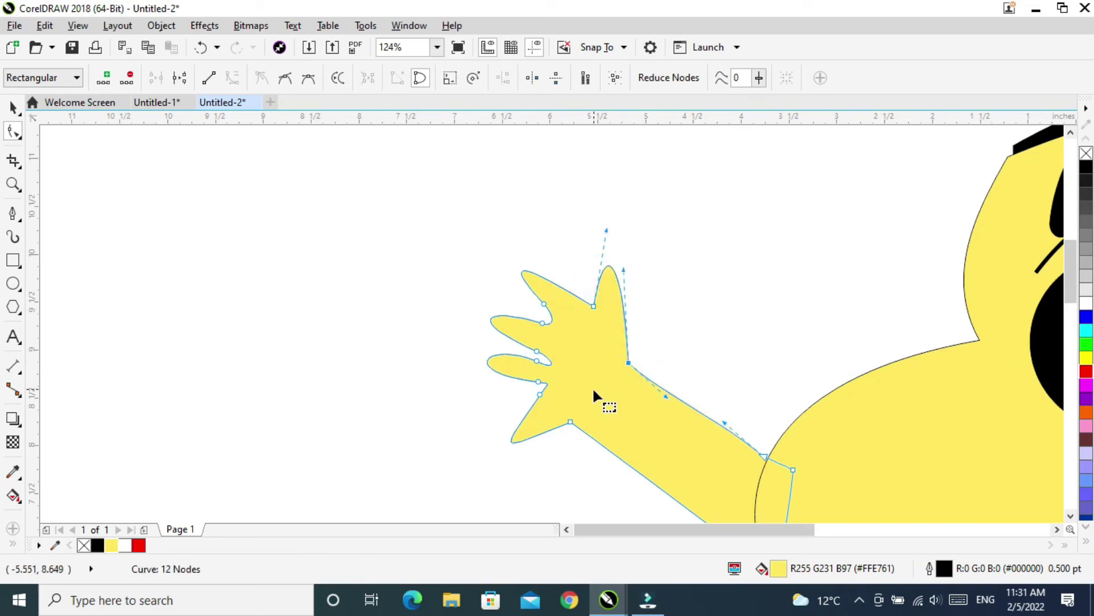
Step: Refine the raised hand by moving the lower wrist node inward, rounding the lowest finger and pulling in the upper finger's tip
drag(571, 422, 596, 401)
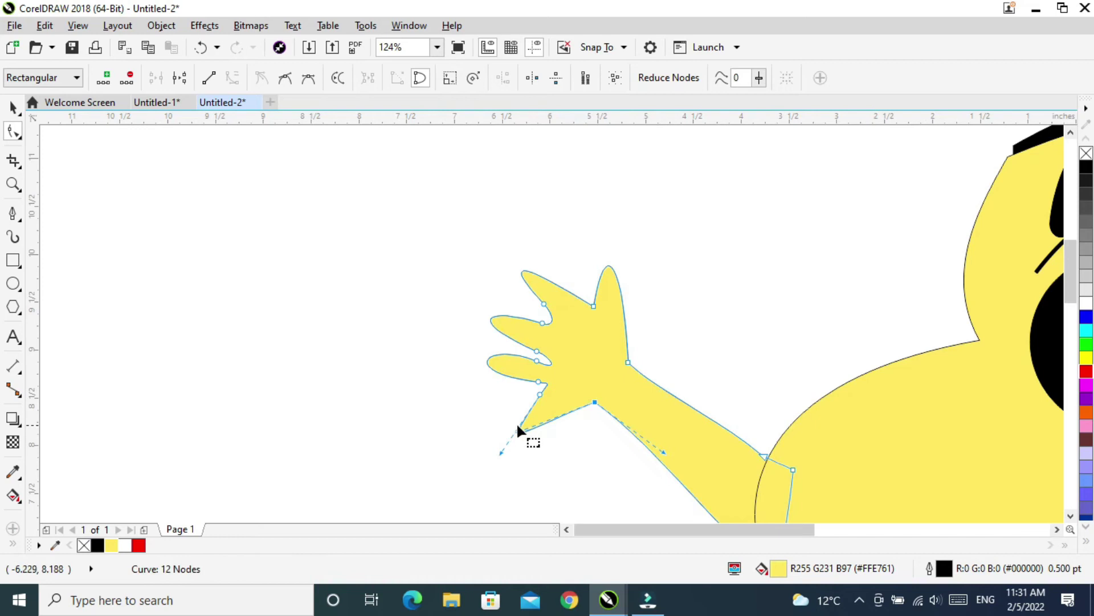
drag(517, 429, 498, 414)
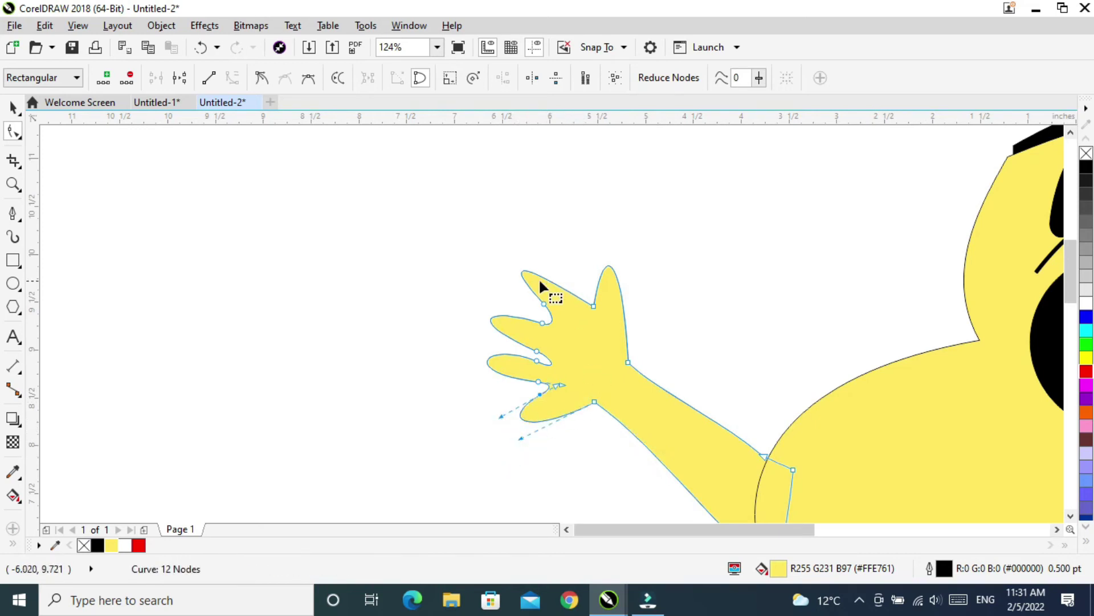
drag(526, 270, 534, 280)
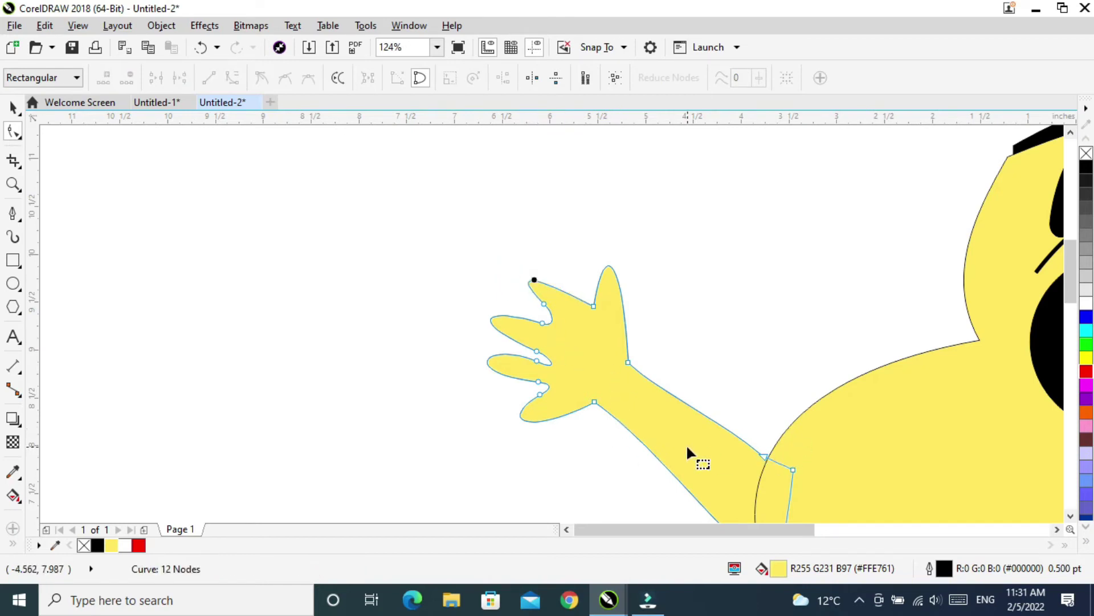
Step: Move the raised arm slightly down so that its lower end meets the red sleeve
key(F4)
click(17, 106)
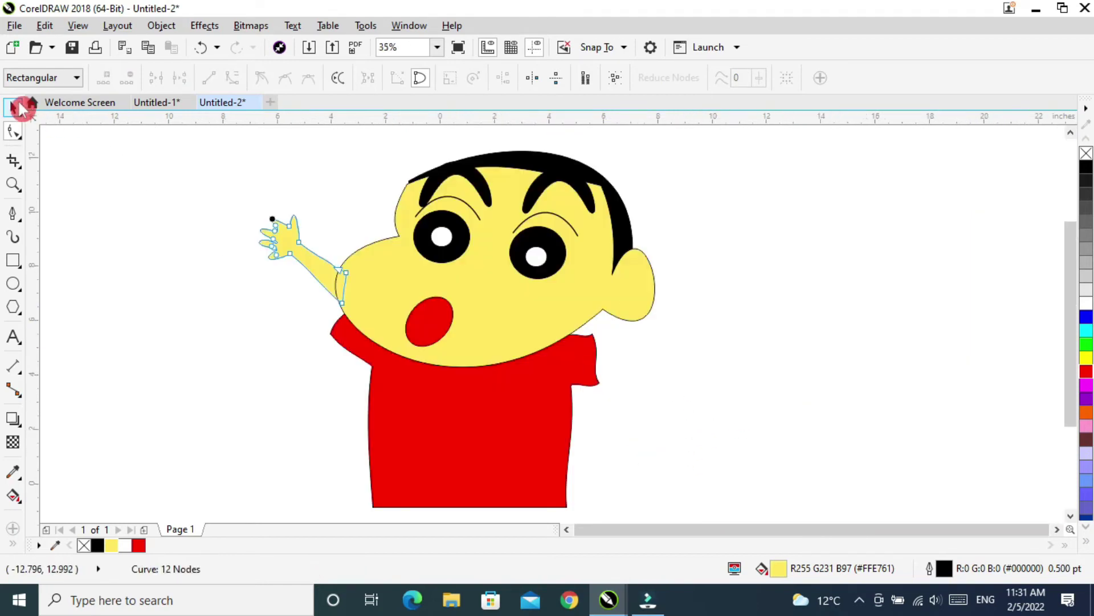
click(181, 268)
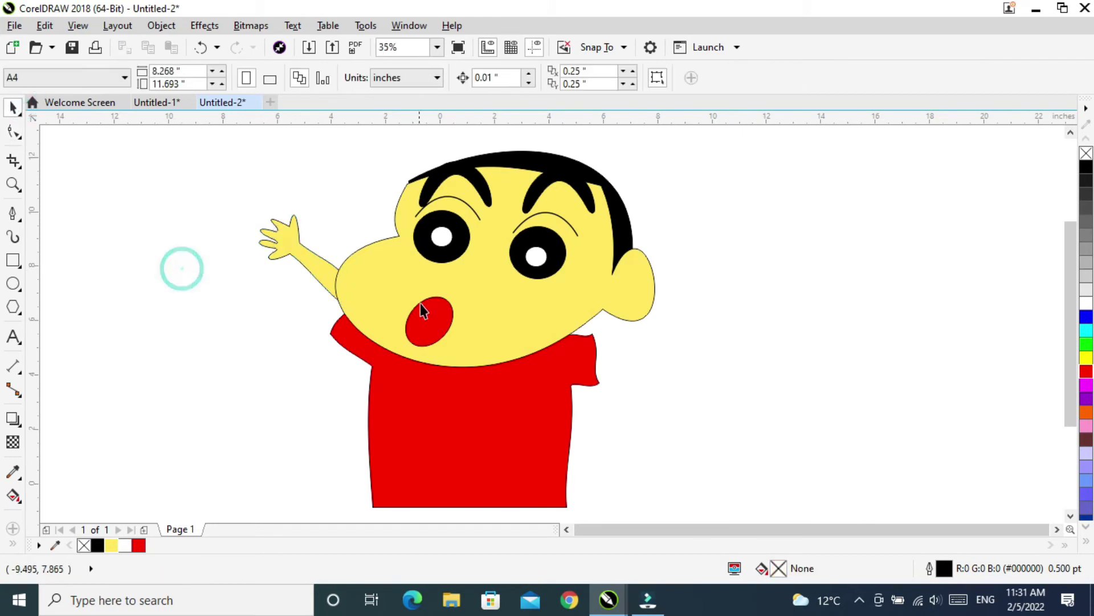
click(331, 277)
drag(322, 276, 326, 293)
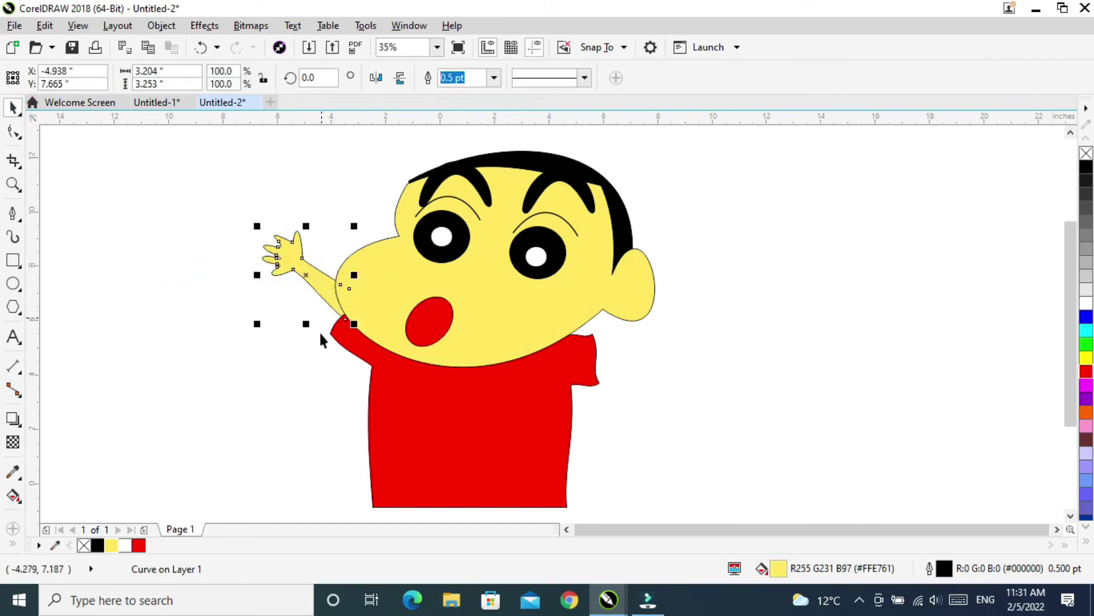
click(179, 250)
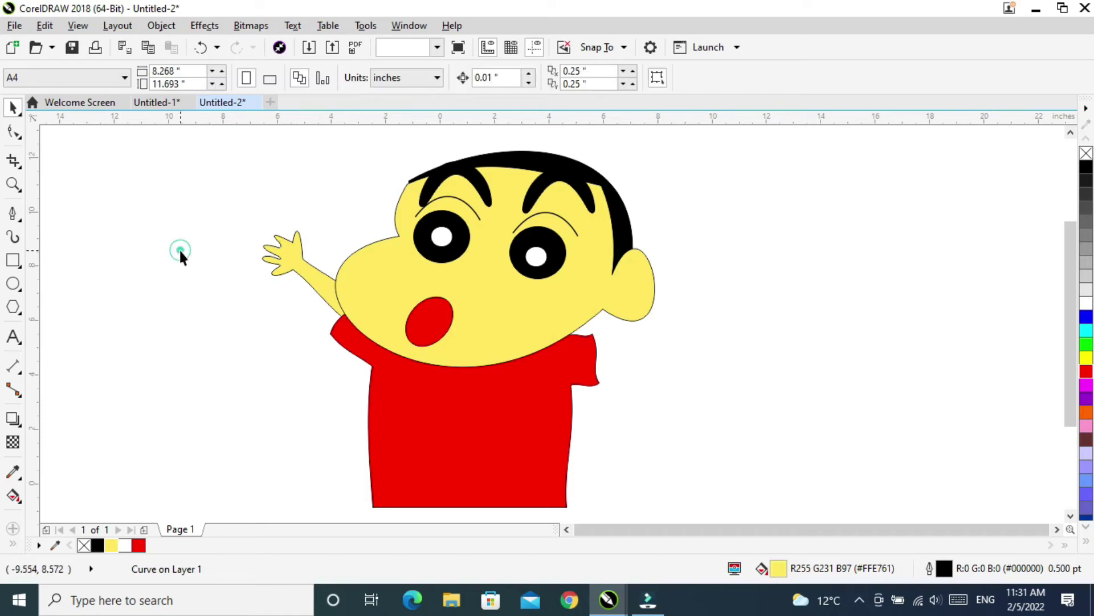
Step: Draw the outer edge of the lowered arm with the Pen tool, from the other sleeve's hem down to a curved hand bottom
click(12, 215)
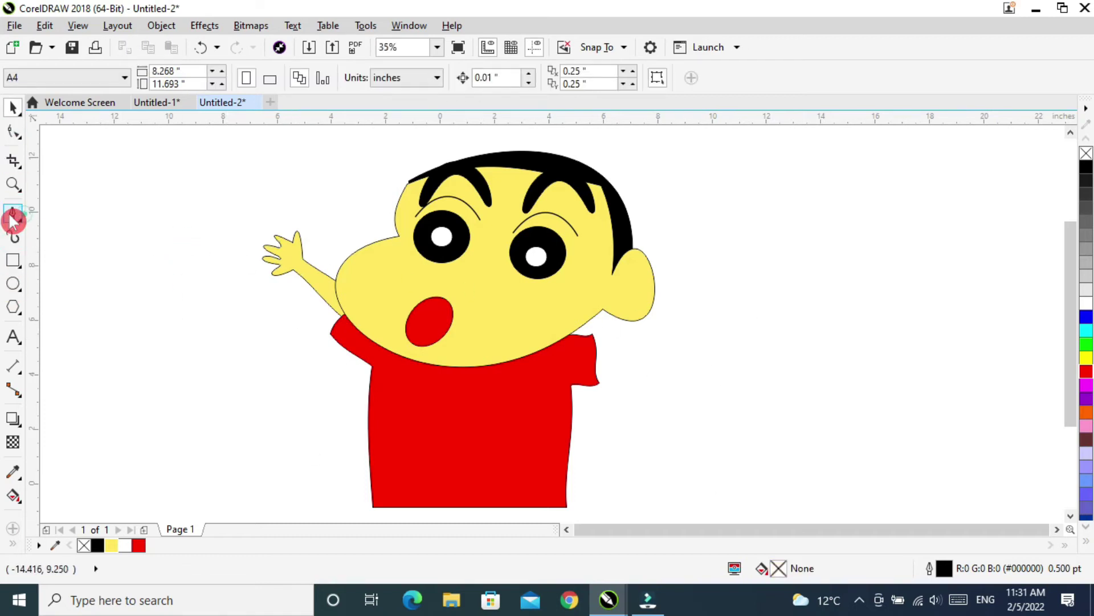
click(12, 220)
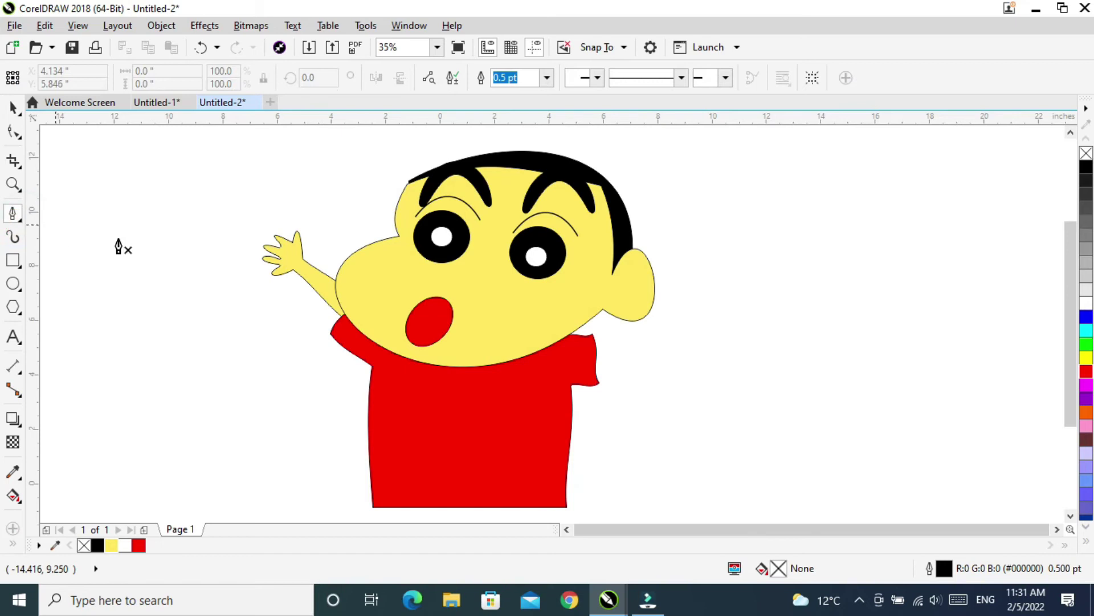
click(593, 379)
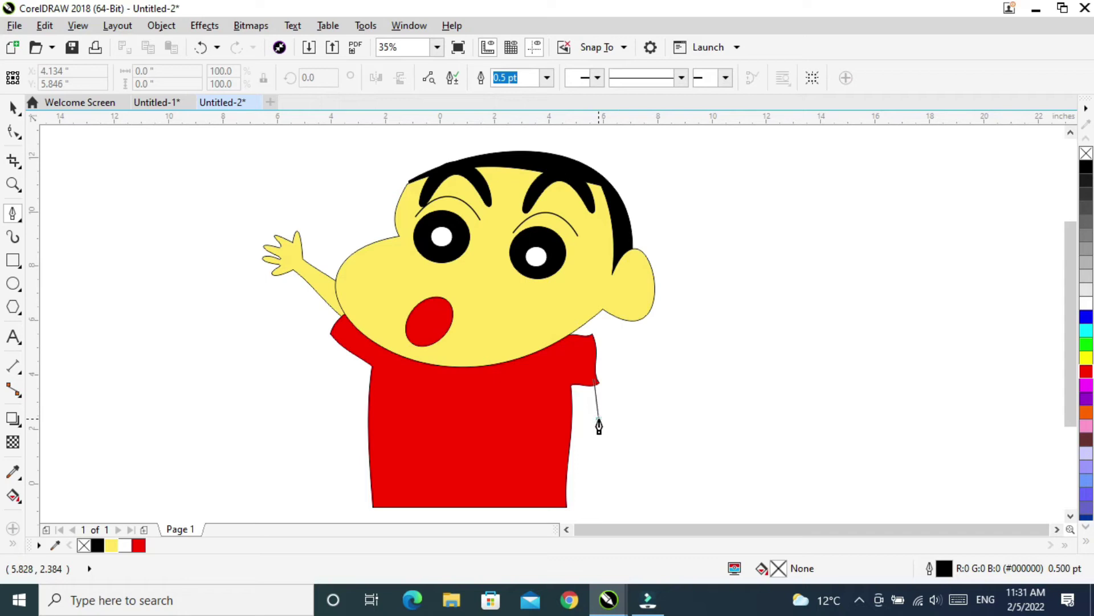
double_click(598, 425)
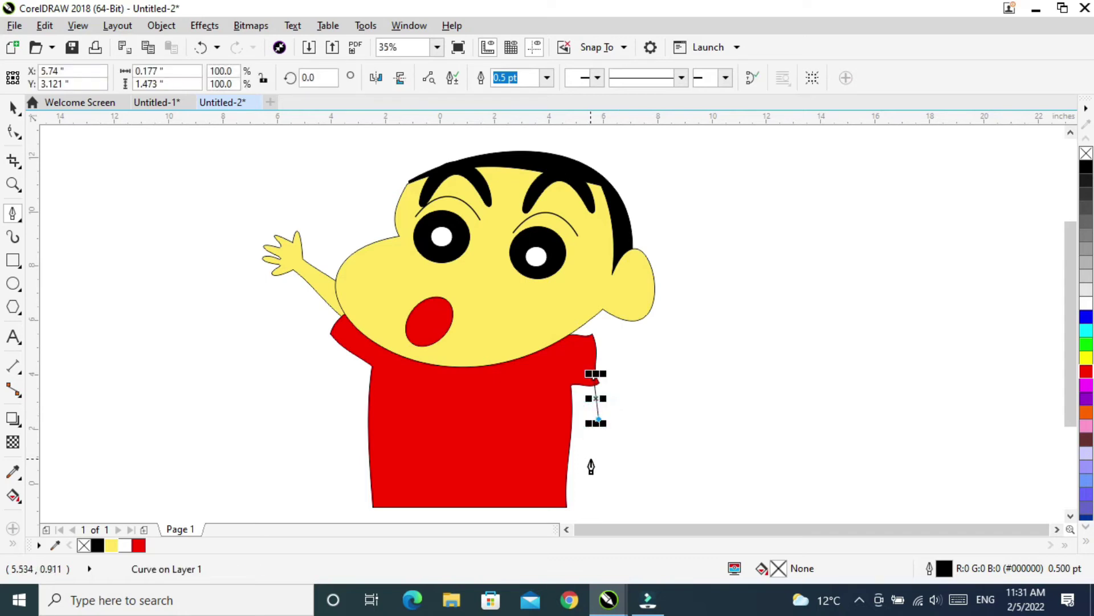
double_click(591, 460)
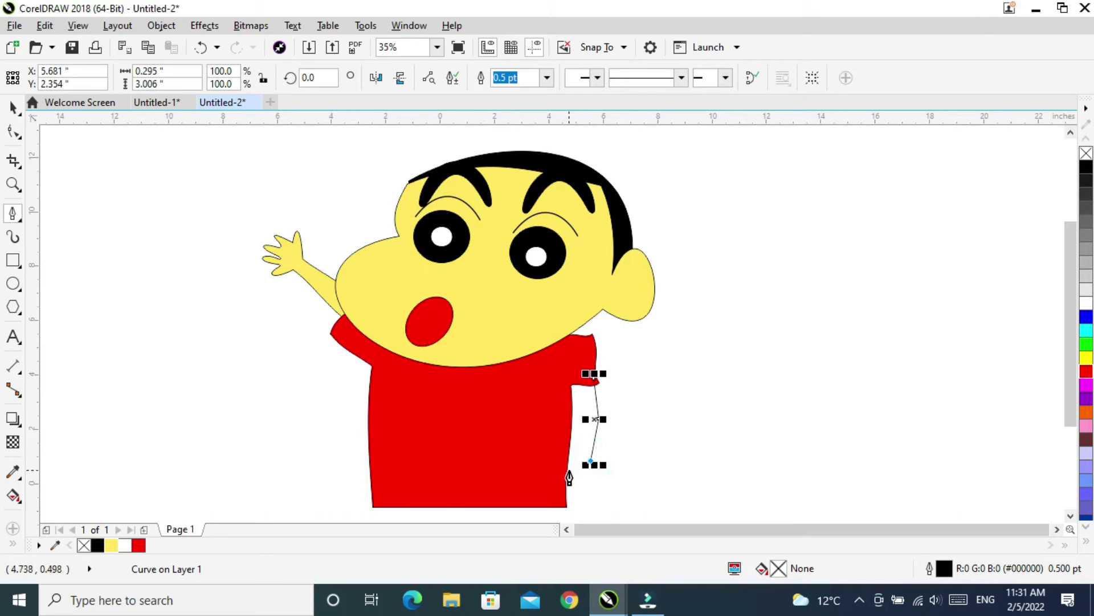
drag(580, 478, 558, 484)
drag(536, 356, 630, 513)
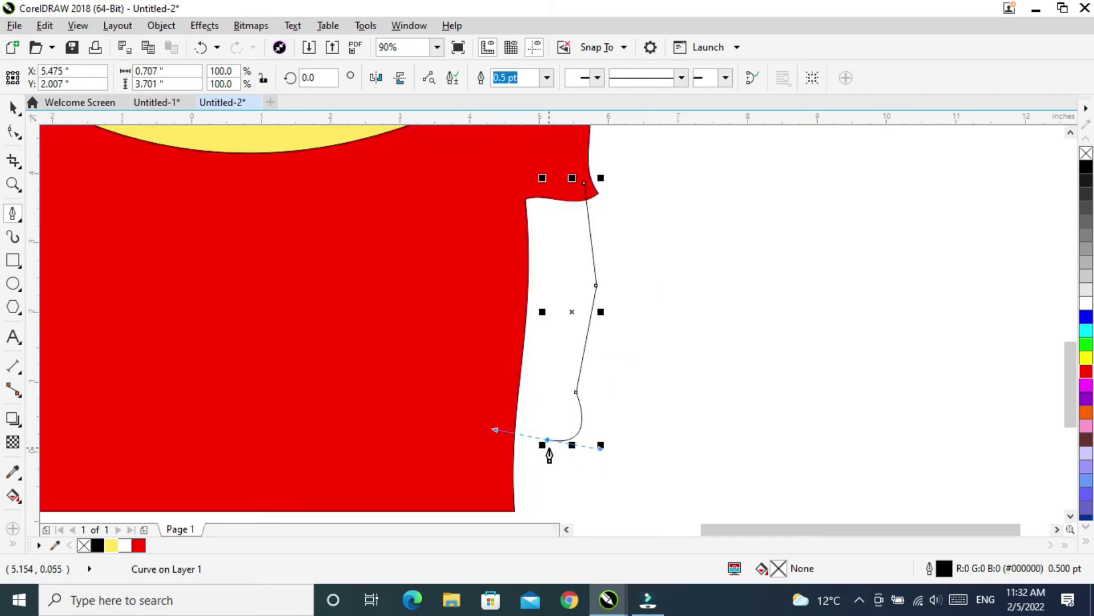
Step: Continue the outline around the thumb and up the arm's inner edge, closing it inside the sleeve at about 1.1 by 3.7 inches
click(548, 440)
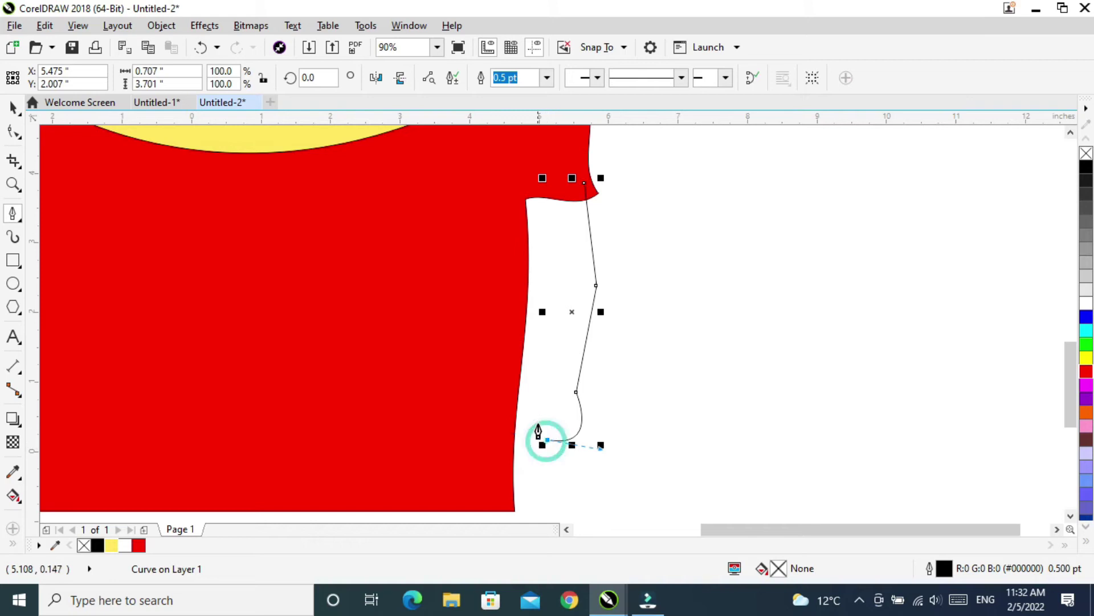
drag(545, 435, 544, 402)
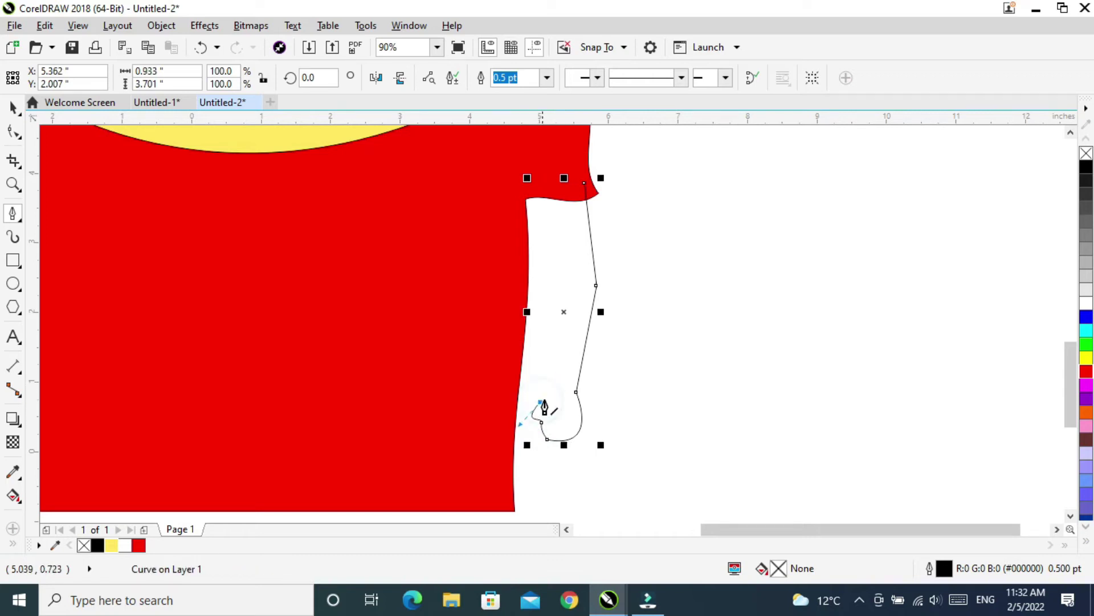
drag(553, 363, 544, 334)
click(553, 365)
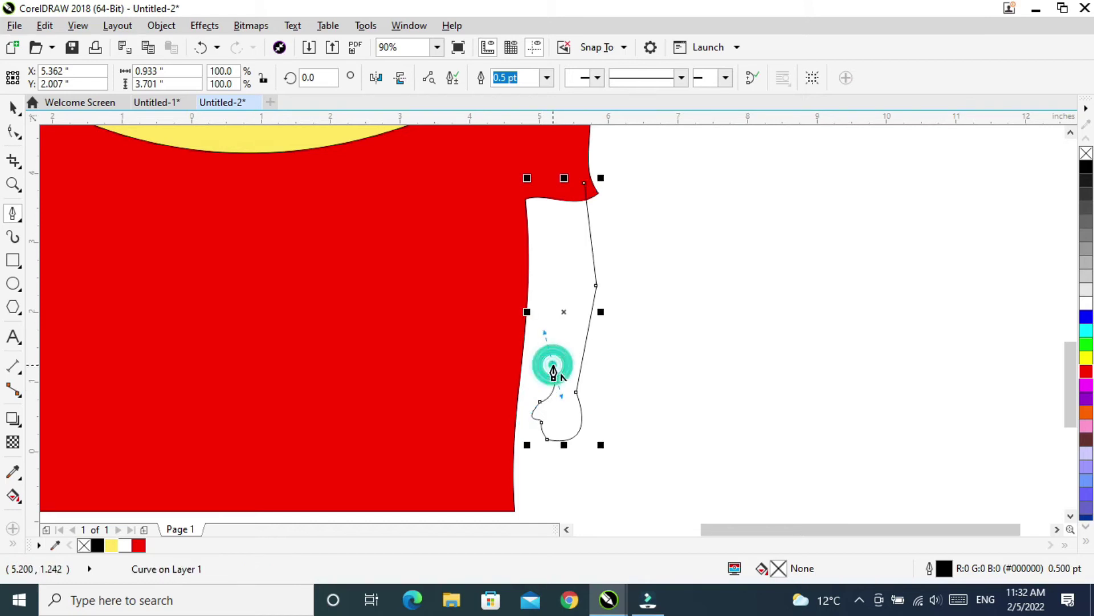
click(536, 308)
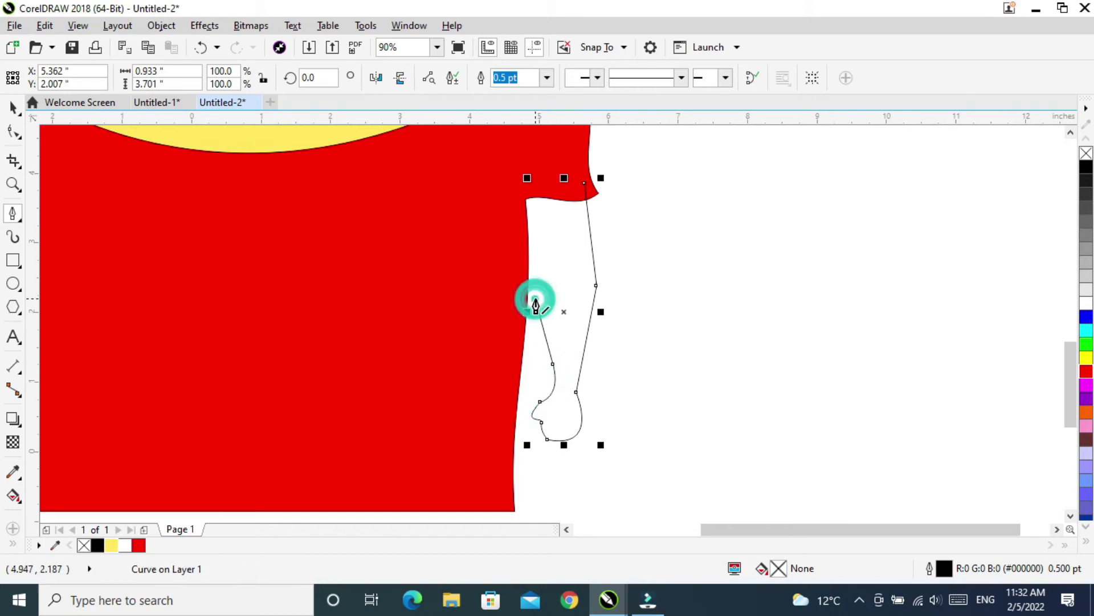
click(522, 194)
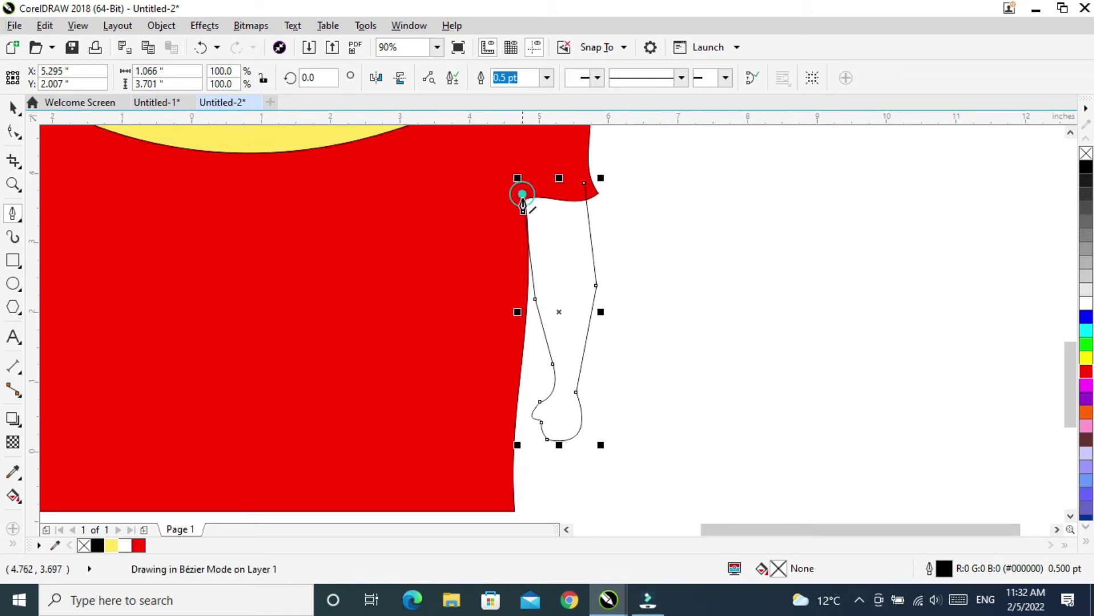
click(584, 183)
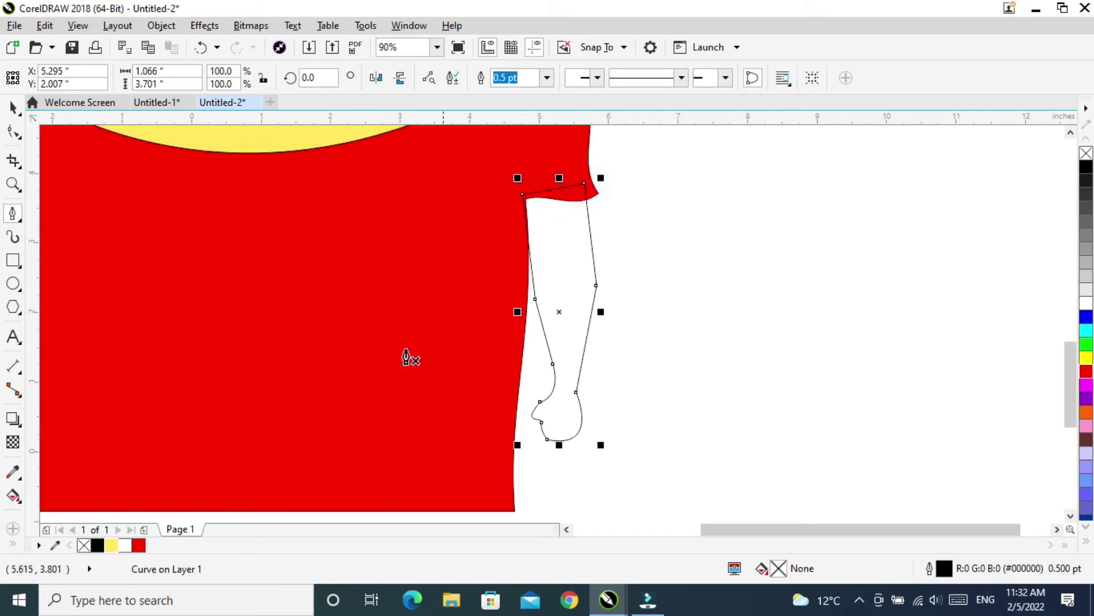
Step: Fill the lowered arm with the face's yellow and send it to the back of the page, behind the shirt
click(111, 545)
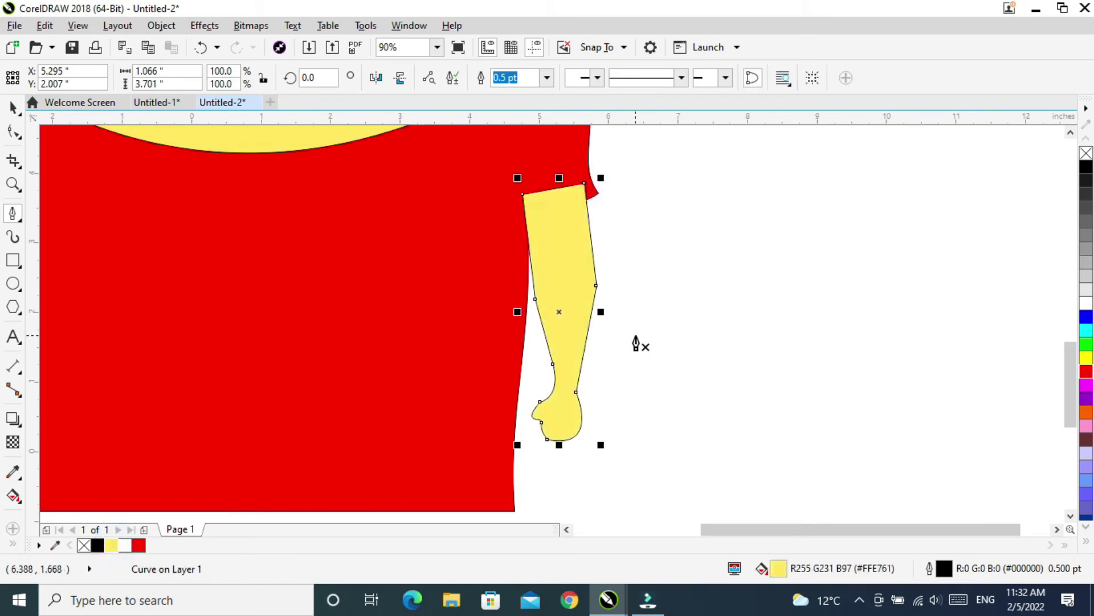
click(171, 26)
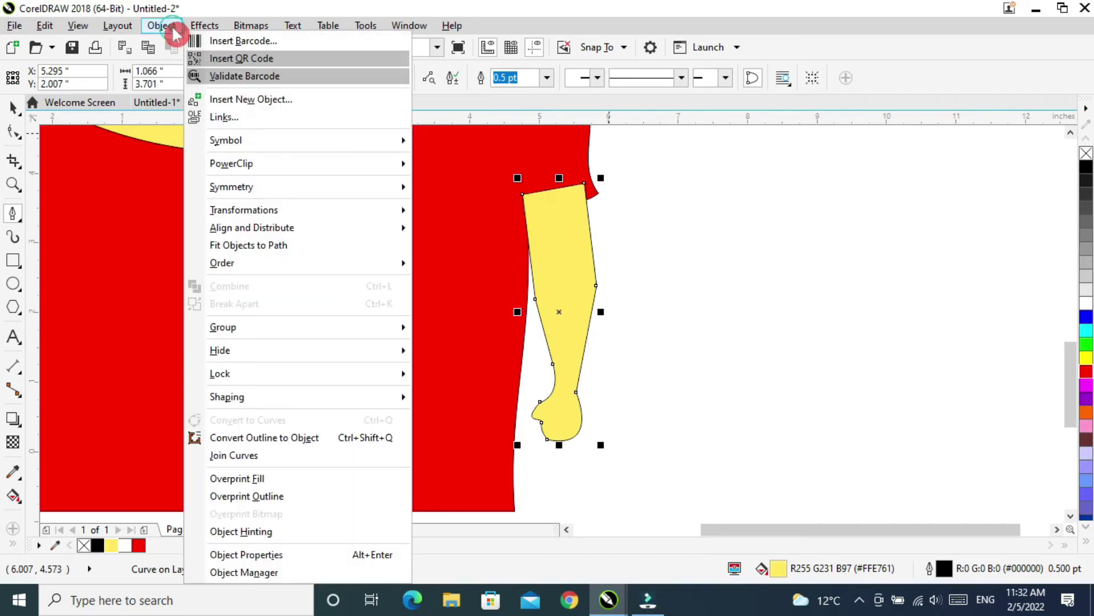
mouse_move(371, 264)
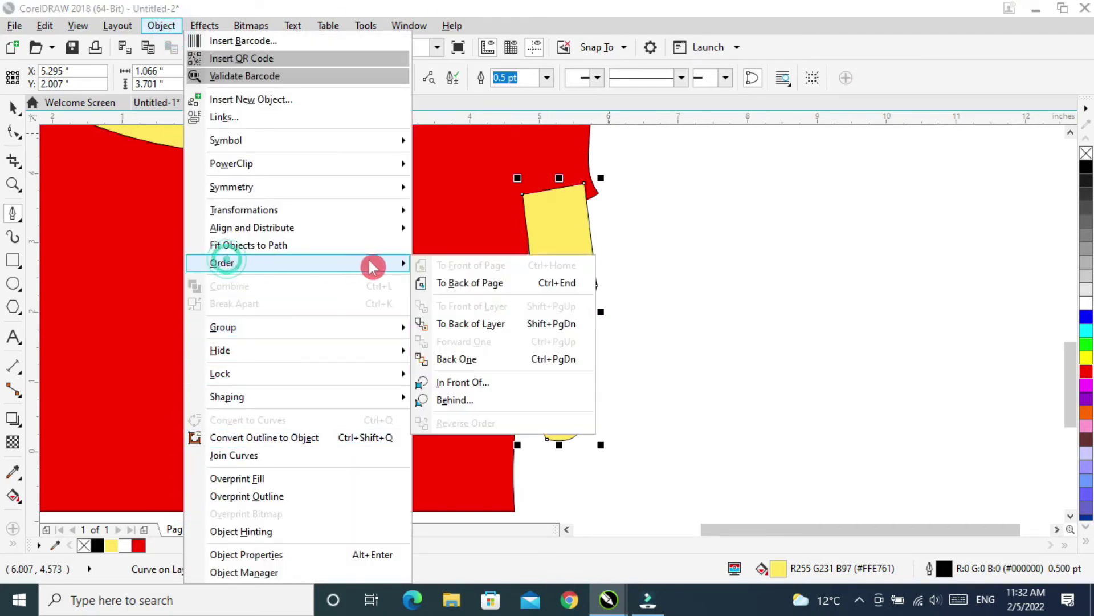
click(464, 284)
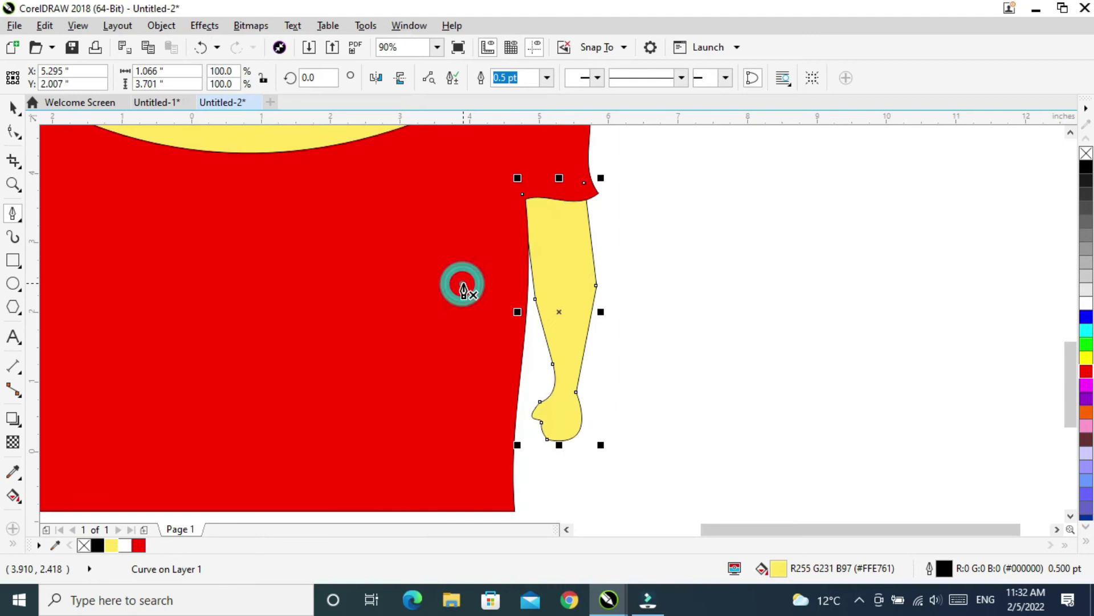
Step: Select all nodes of the lowered arm with the Shape tool and convert its straight segments to curves
click(12, 108)
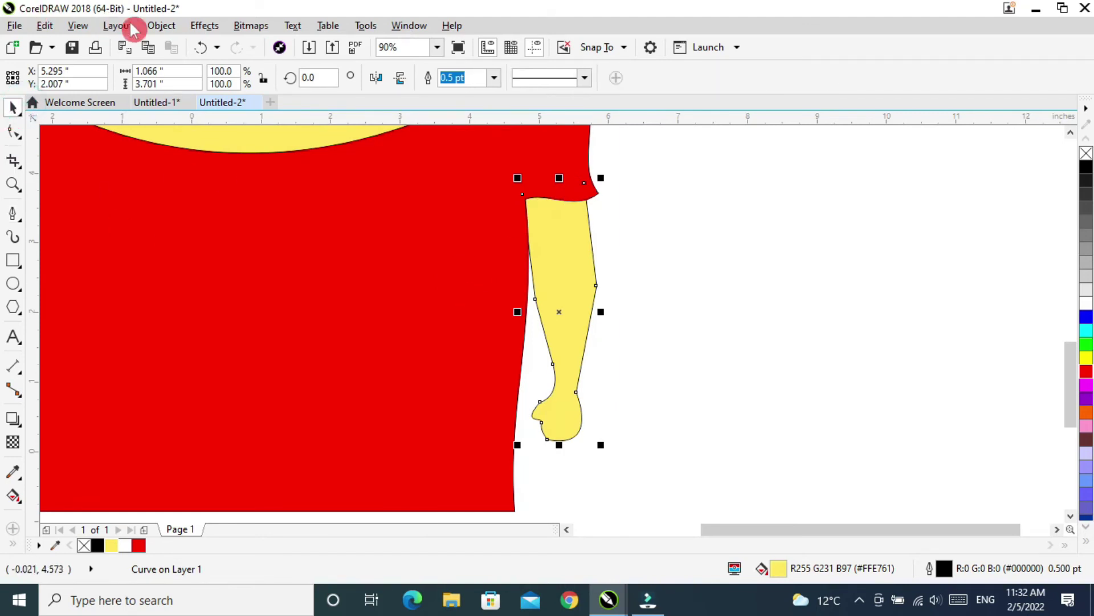
click(166, 27)
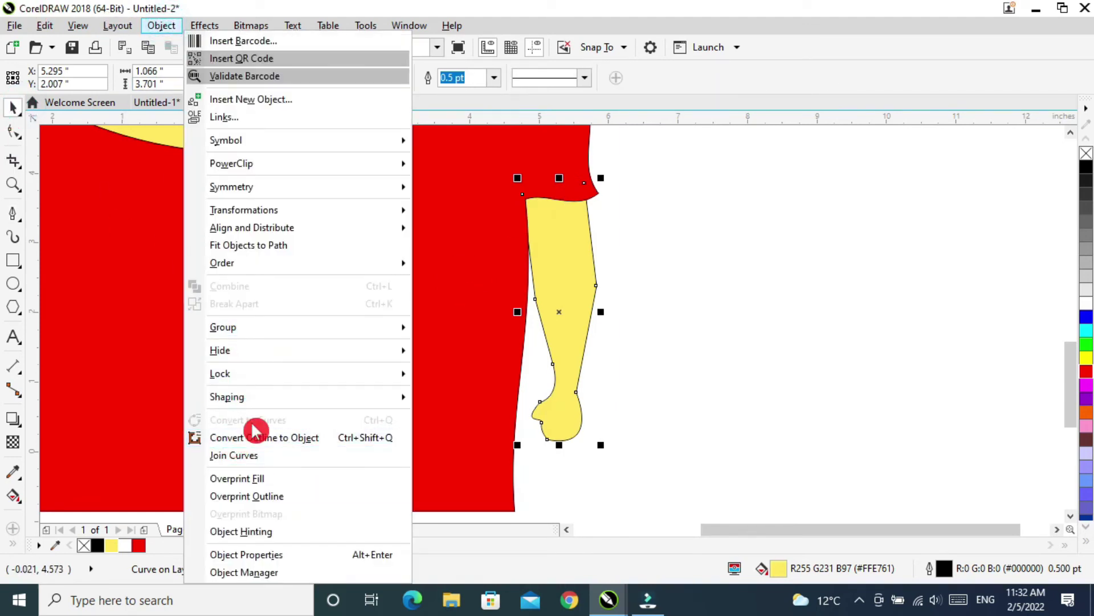
click(13, 130)
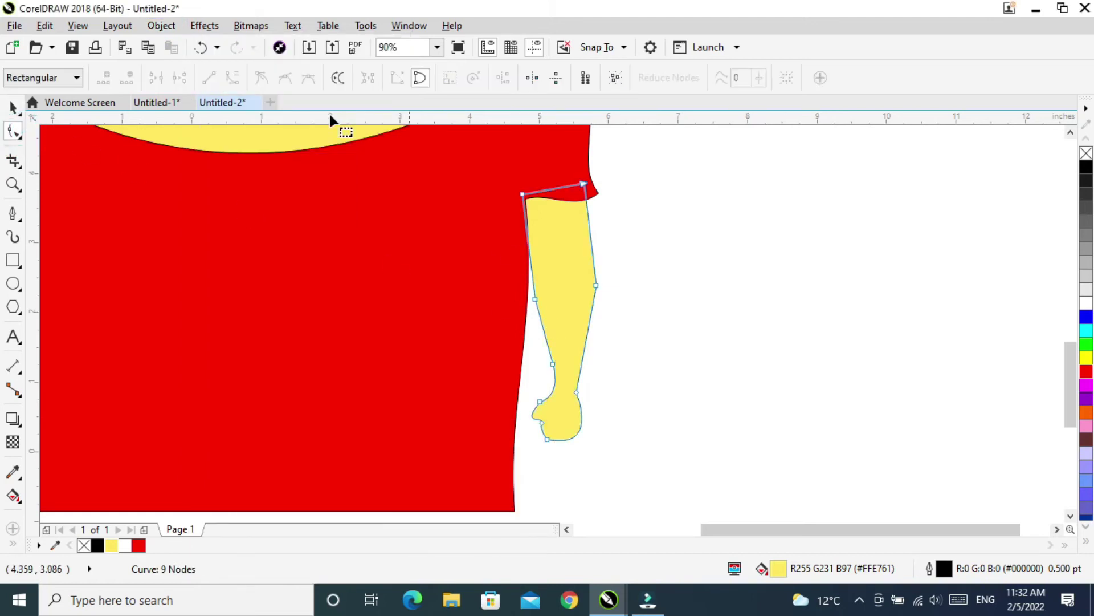
drag(628, 467, 446, 156)
click(233, 76)
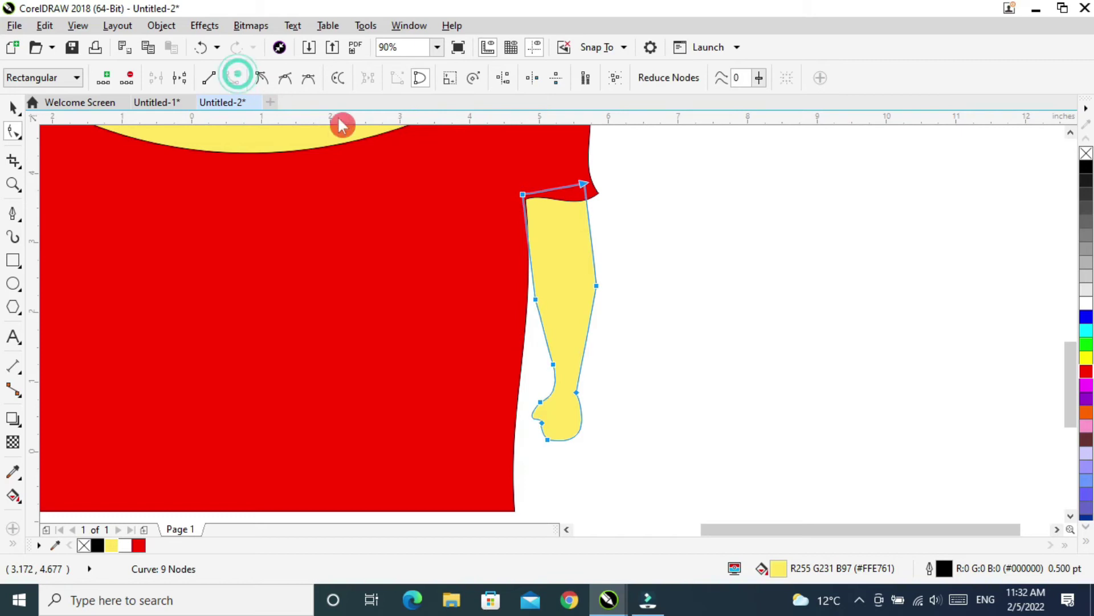
click(701, 209)
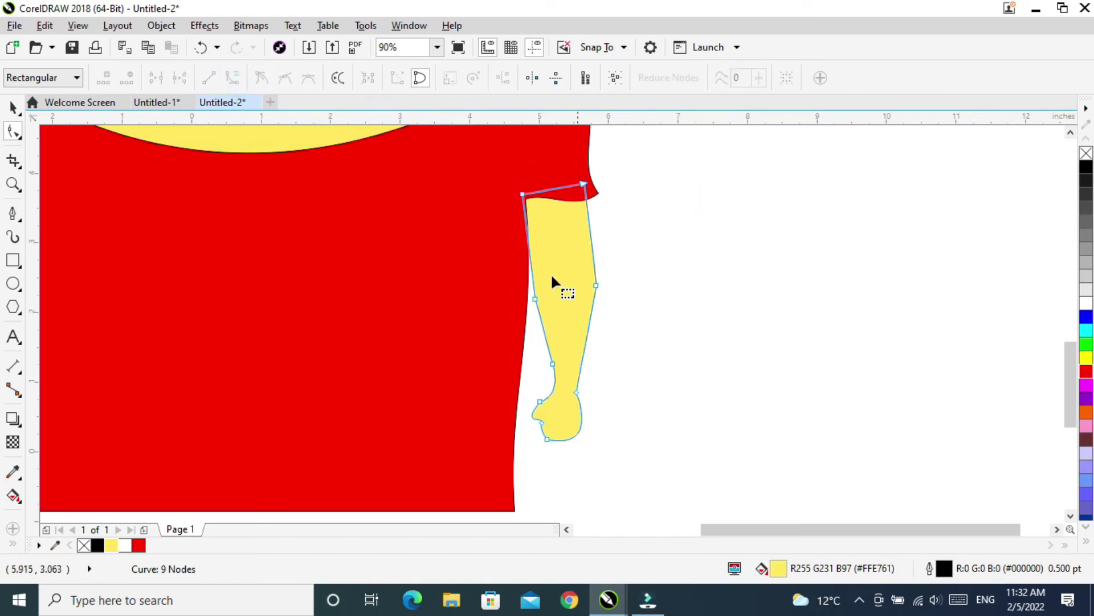
Step: Bend the lowered arm's outer edge slightly outward above and below the elbow node for a smooth contour
click(596, 285)
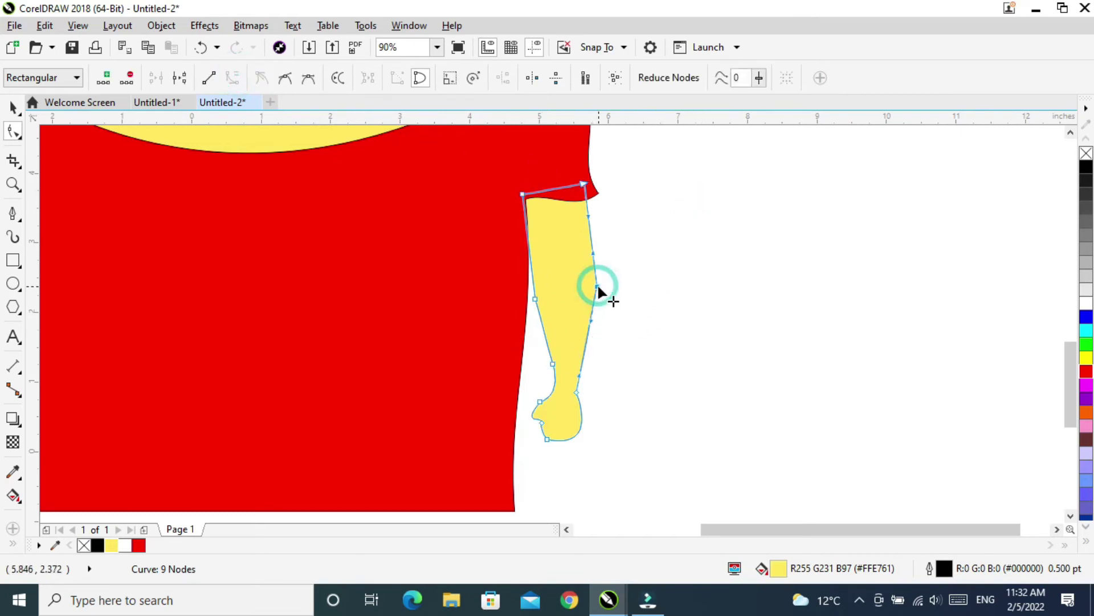
drag(594, 249, 592, 206)
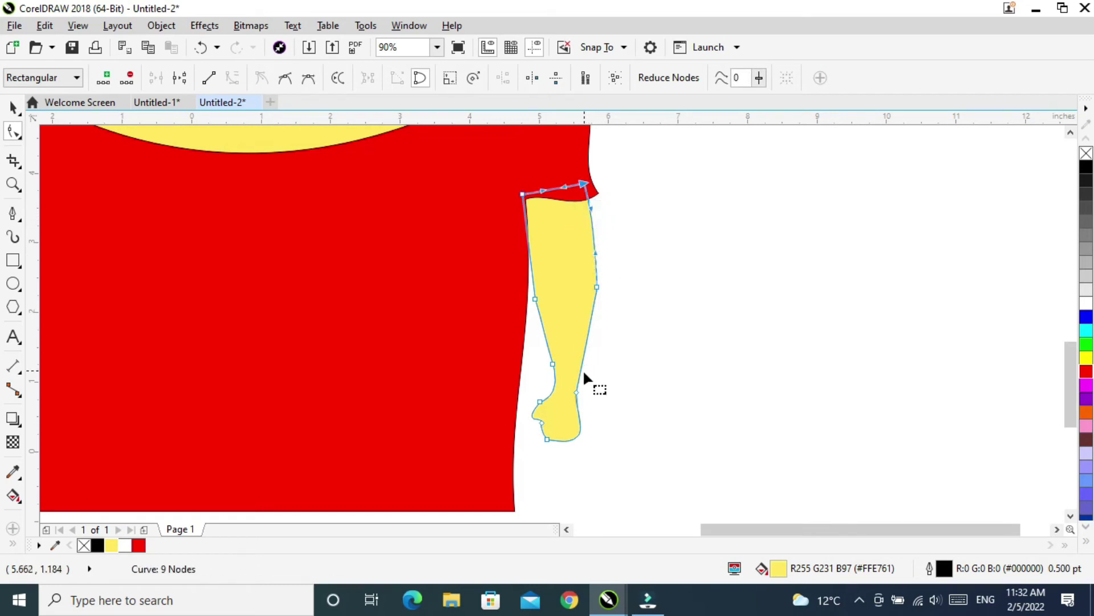
click(576, 391)
drag(577, 374, 583, 375)
drag(589, 325, 594, 324)
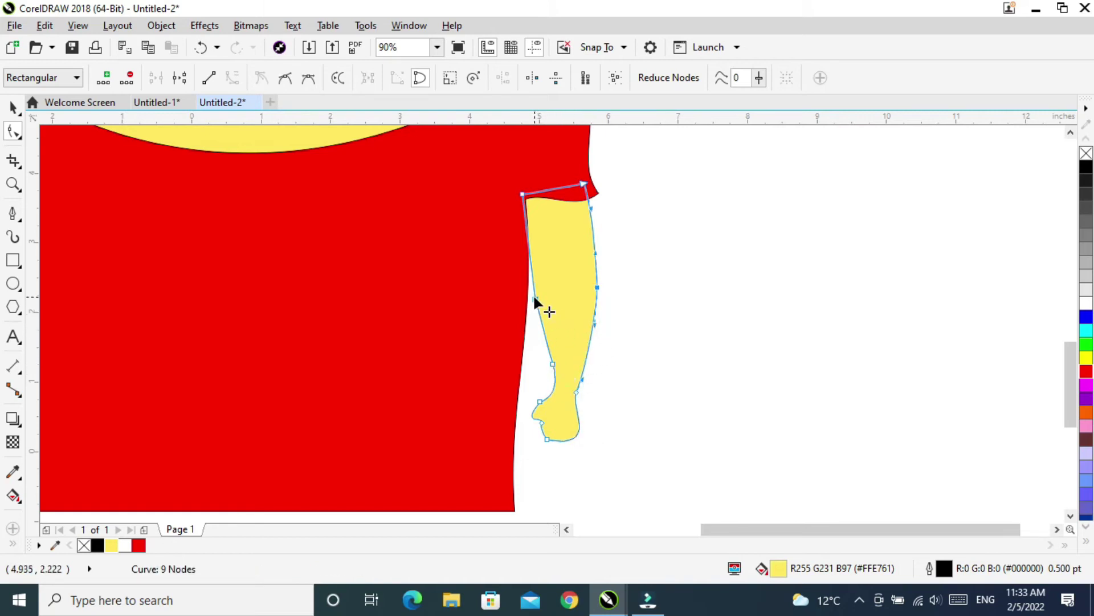
Step: Smooth the lowered arm's inner edge and reshape the thumb and hand nodes into a narrower hand with a deeper thumb notch
drag(530, 265, 531, 277)
mouse_move(541, 402)
mouse_down()
mouse_move(536, 432)
mouse_move(536, 415)
mouse_up()
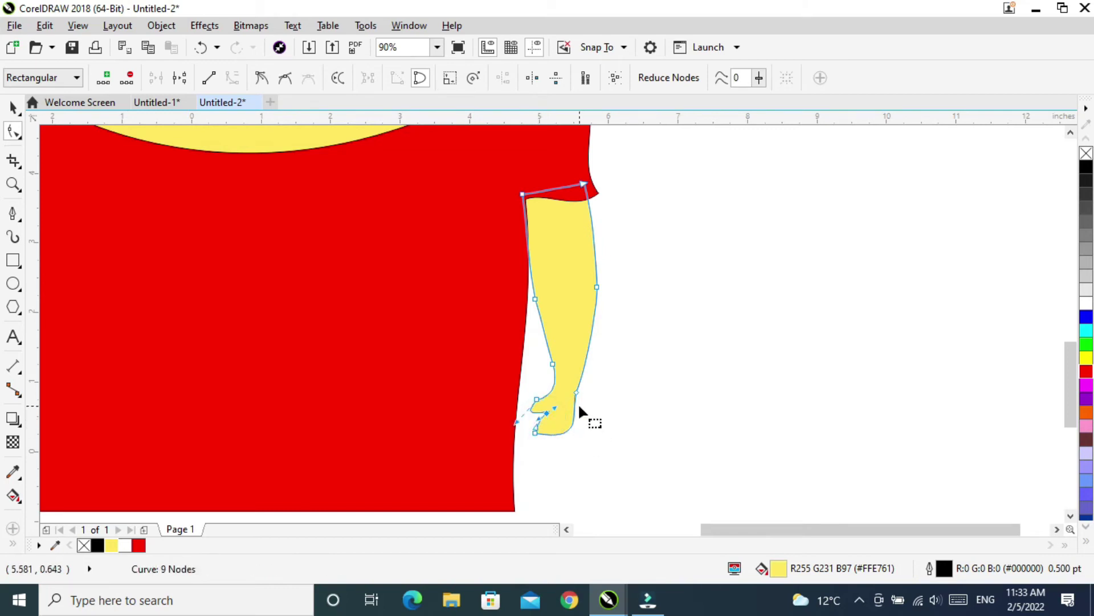
key(F4)
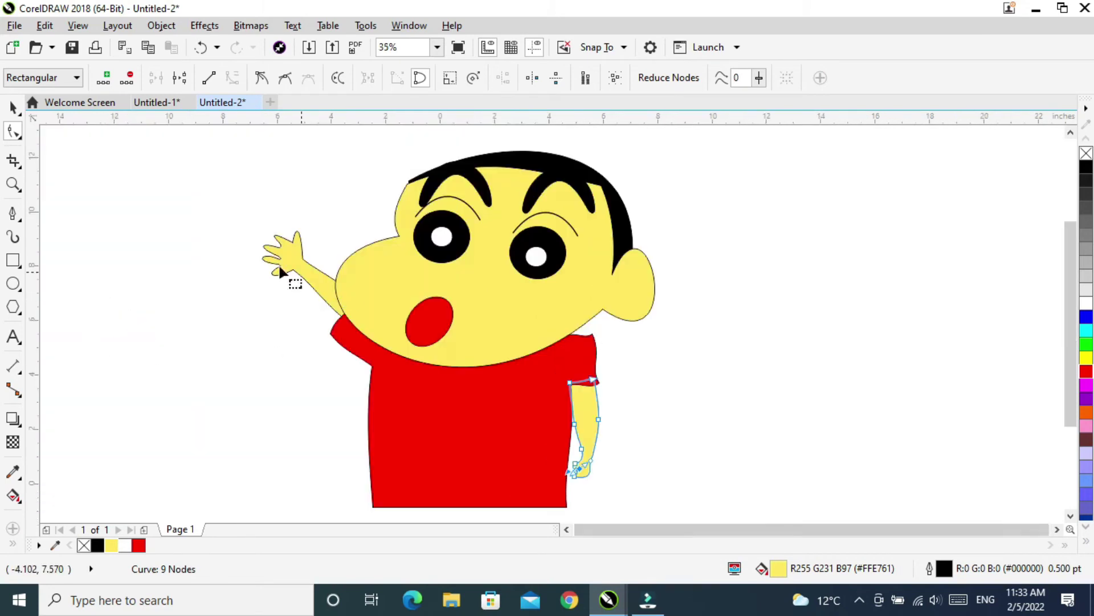
click(13, 107)
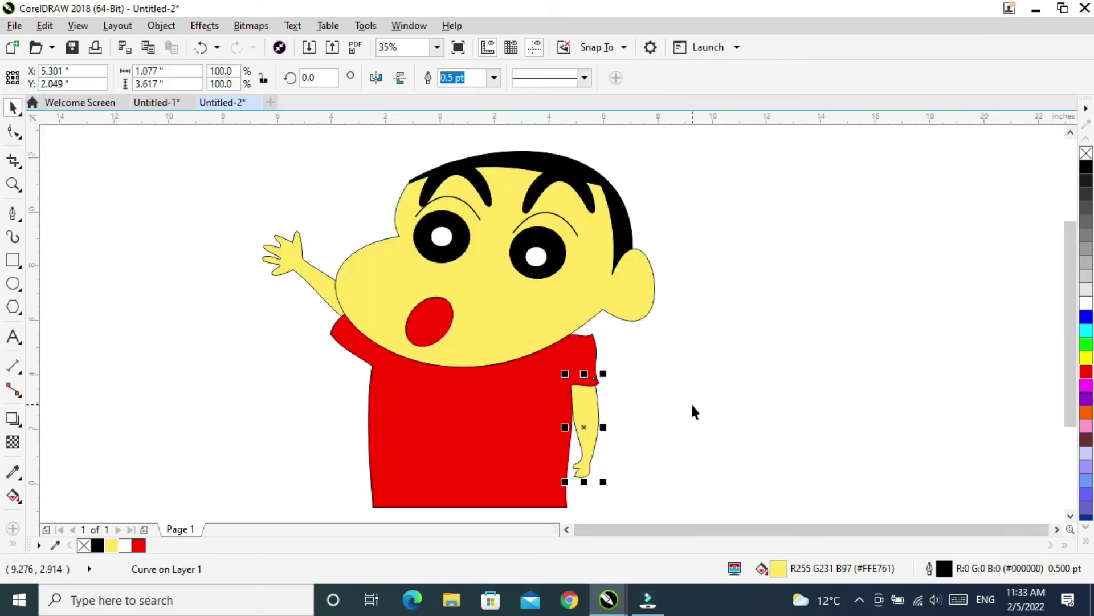
key(F10)
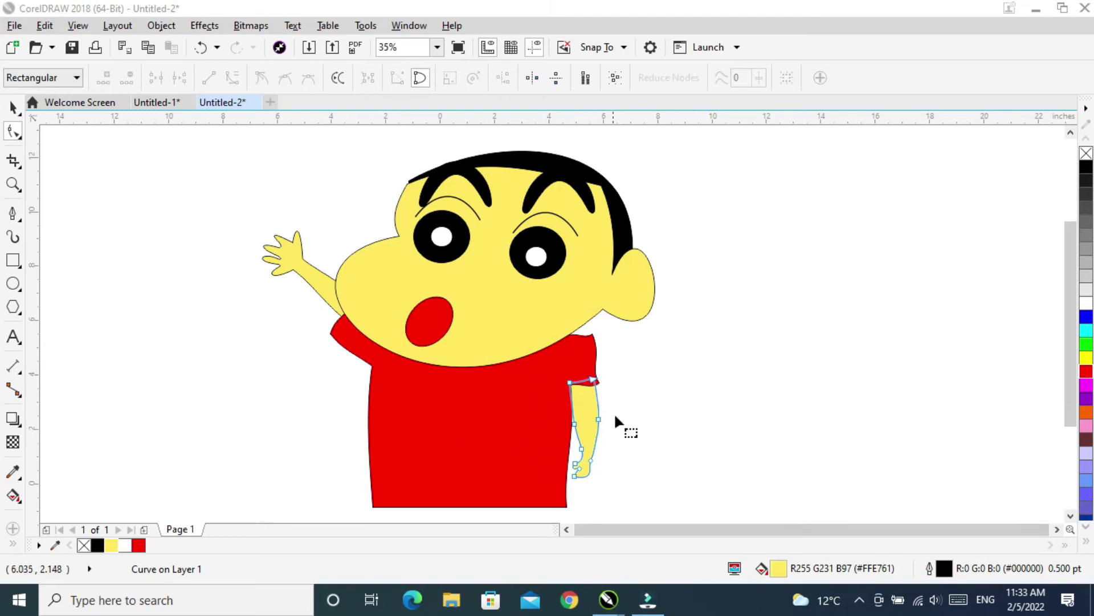
Step: Select all objects of the character and set their outline width to 5 pt
click(661, 436)
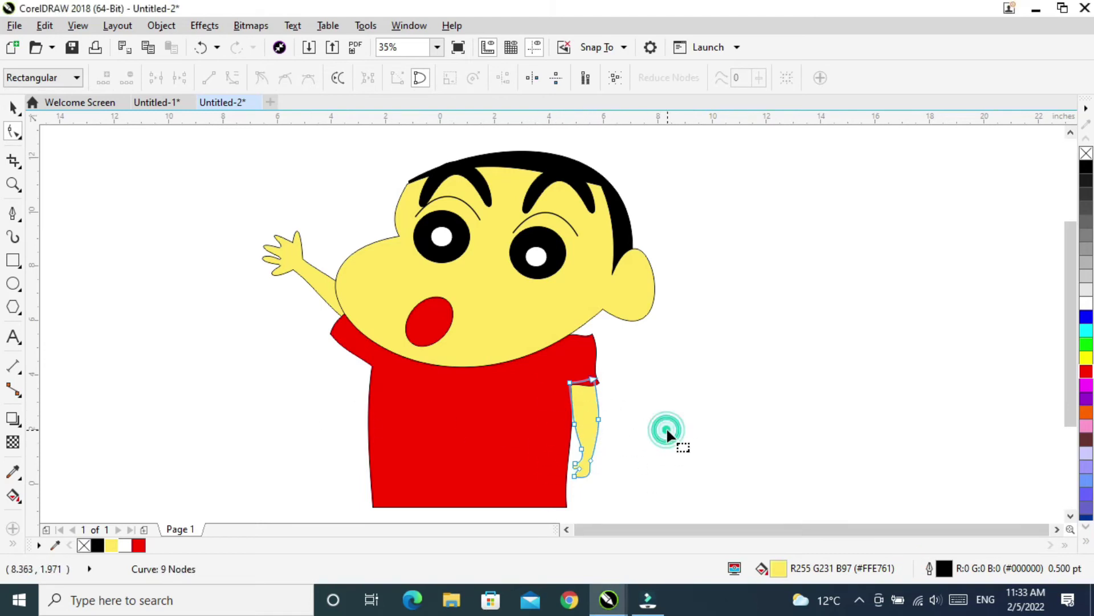
click(12, 107)
click(762, 344)
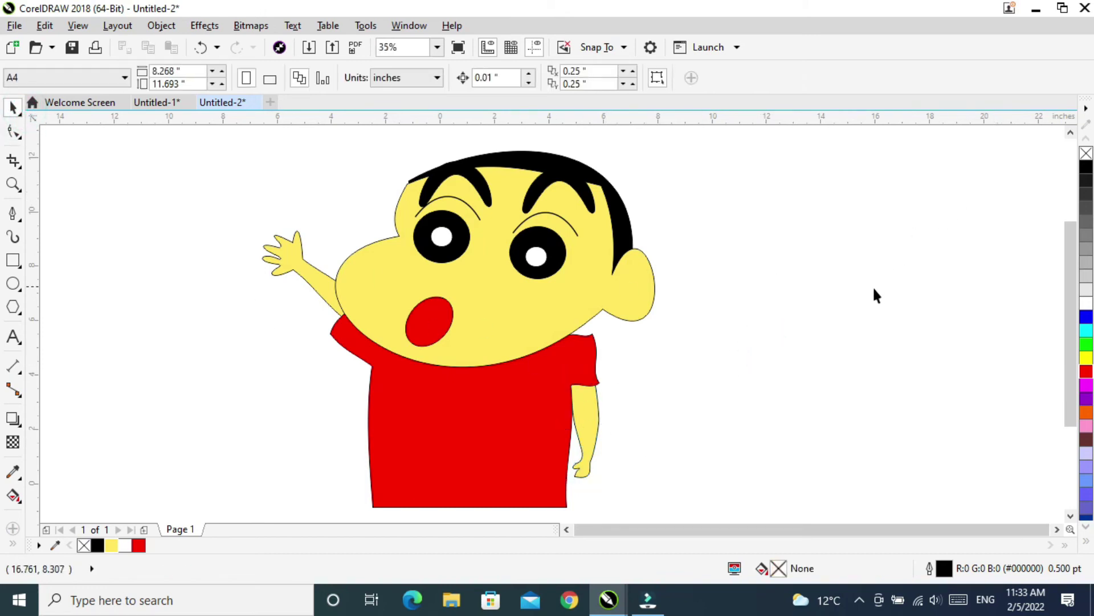
scroll(876, 295, down, 2)
drag(482, 172, 778, 453)
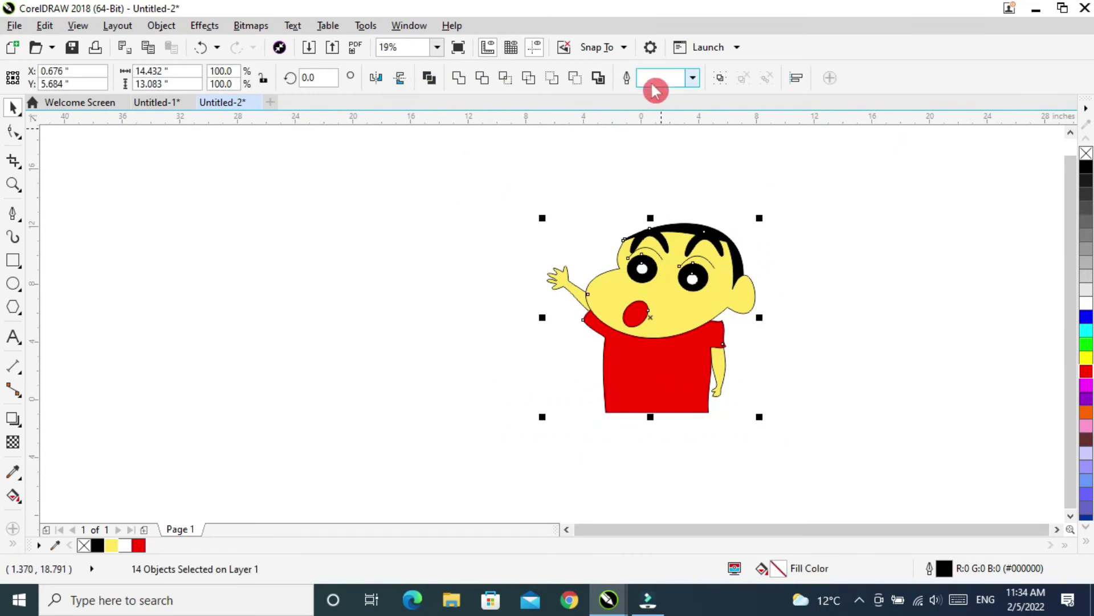
click(693, 78)
click(654, 179)
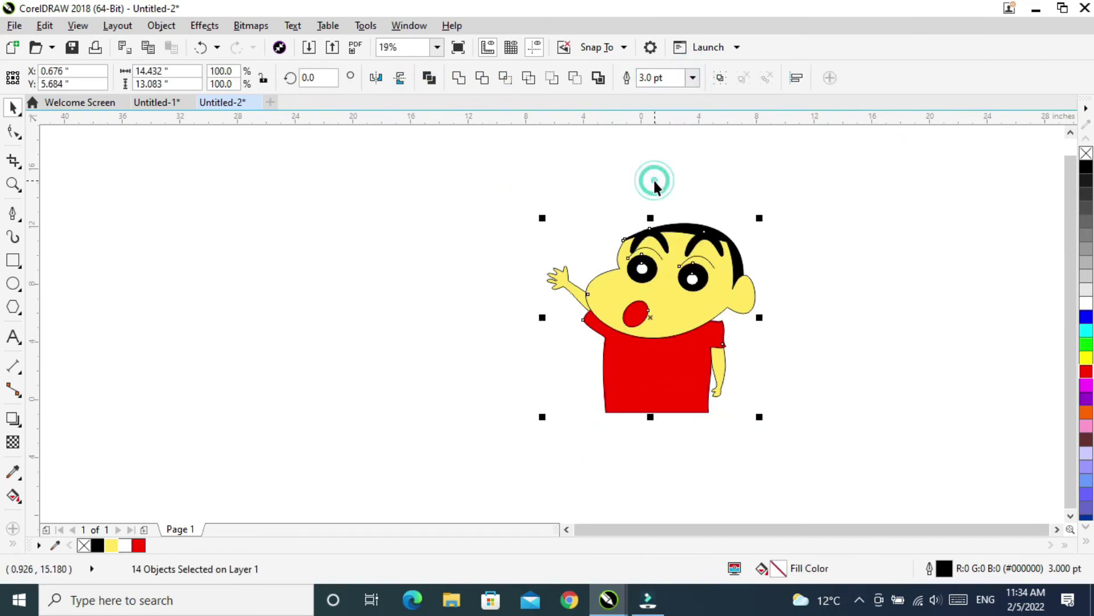
click(688, 78)
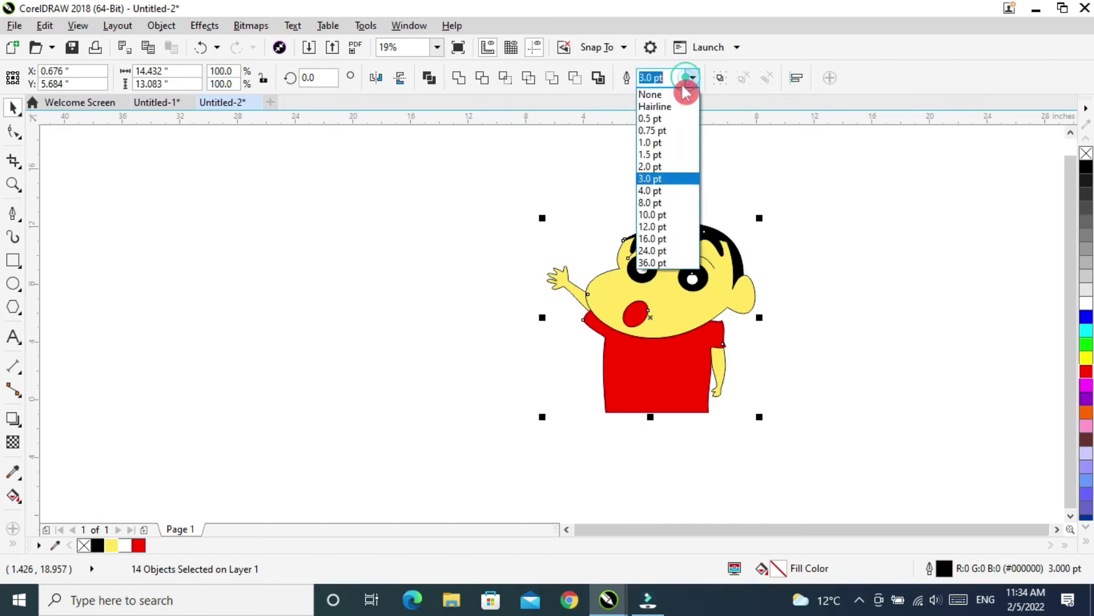
click(651, 190)
triple_click(643, 85)
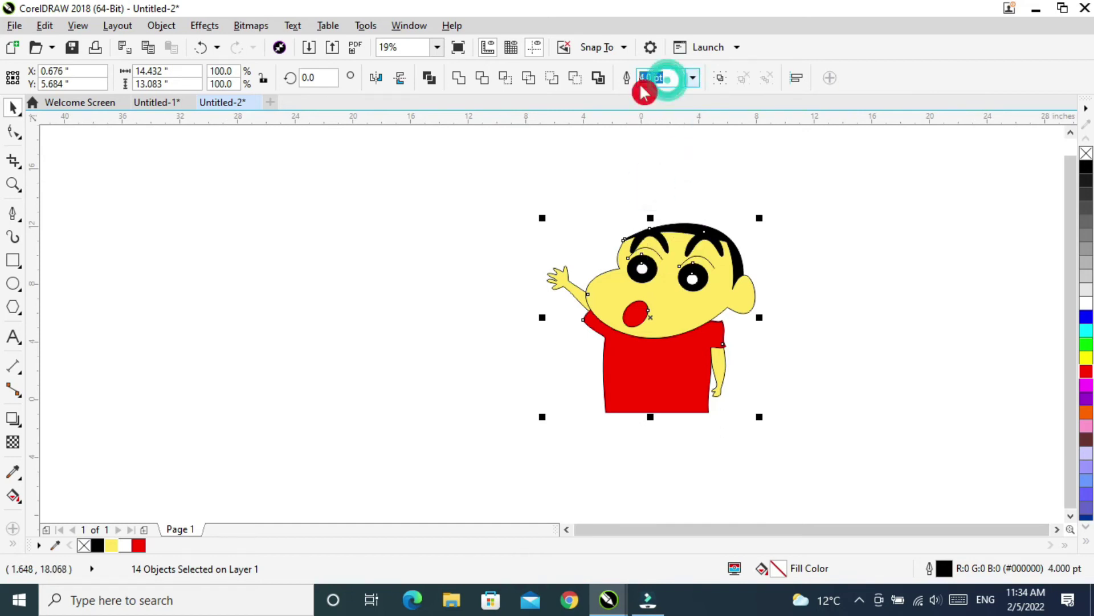
text(5)
key(Return)
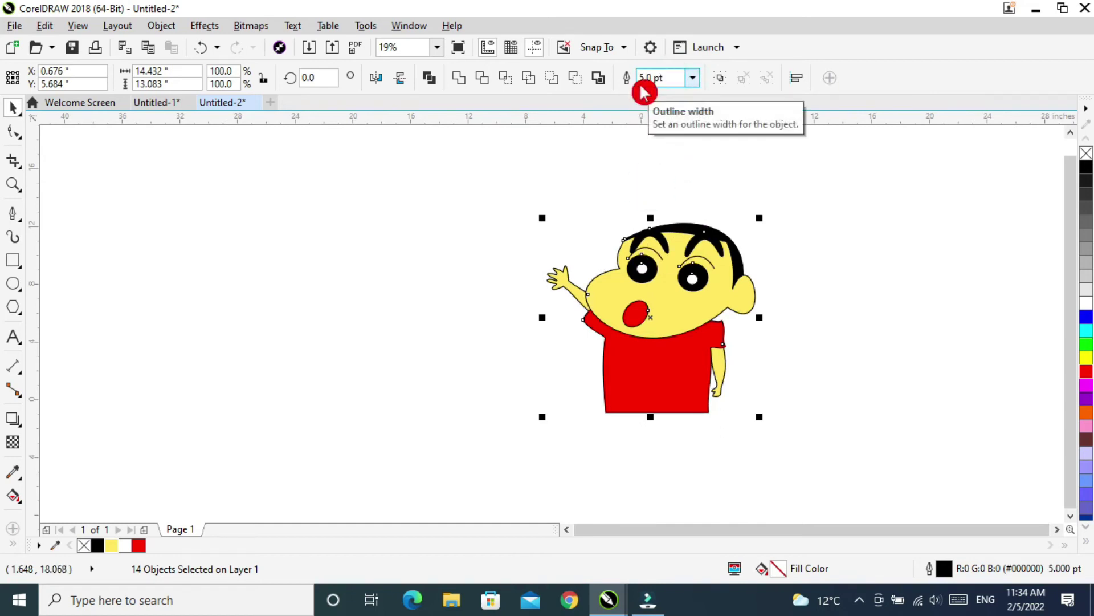
click(827, 313)
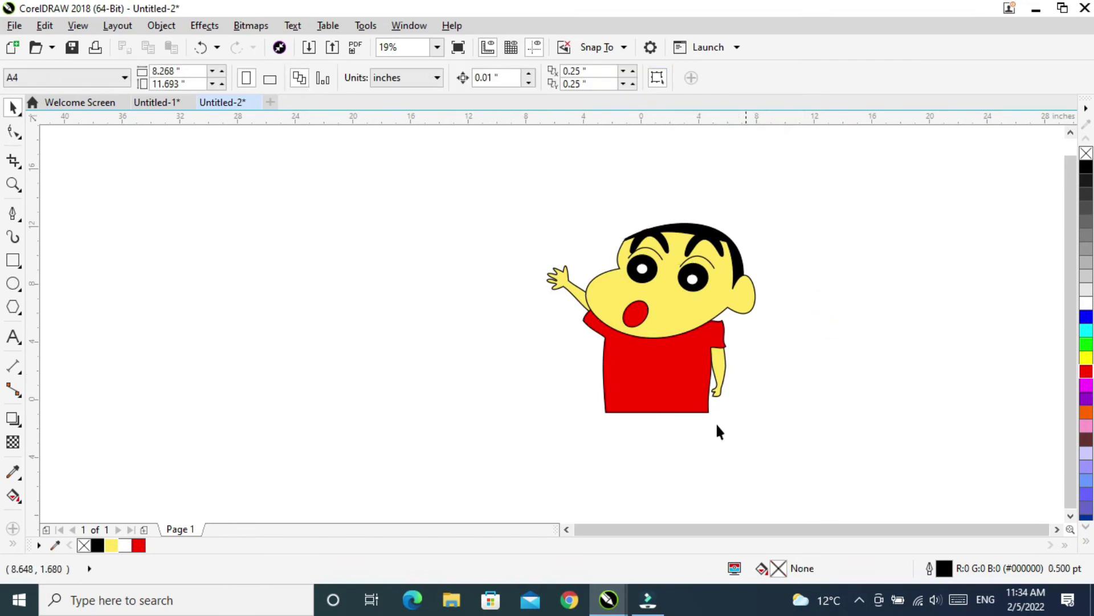
Step: Add four spaced nodes along the red shirt's straight bottom edge with the Shape tool
key(z)
mouse_move(536, 273)
mouse_down()
mouse_move(640, 372)
mouse_move(794, 450)
mouse_up()
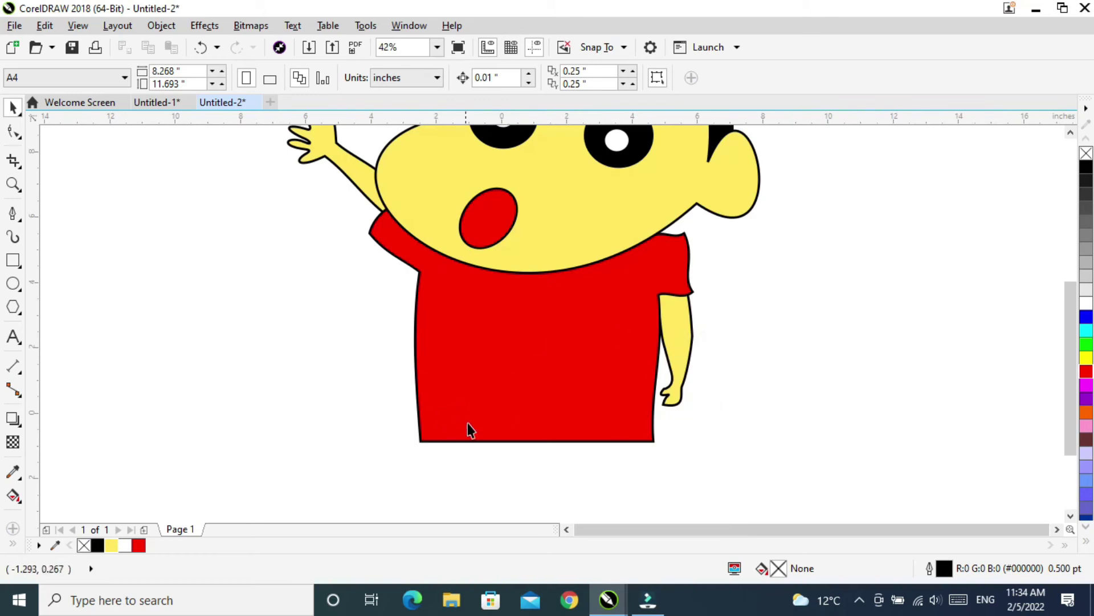
click(498, 422)
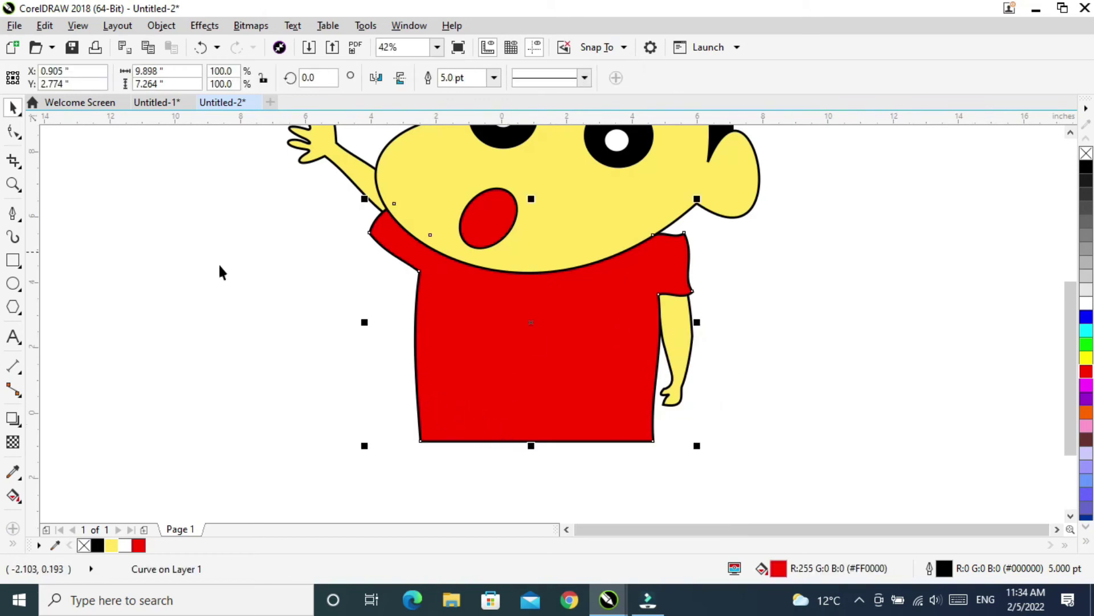
click(177, 289)
click(455, 441)
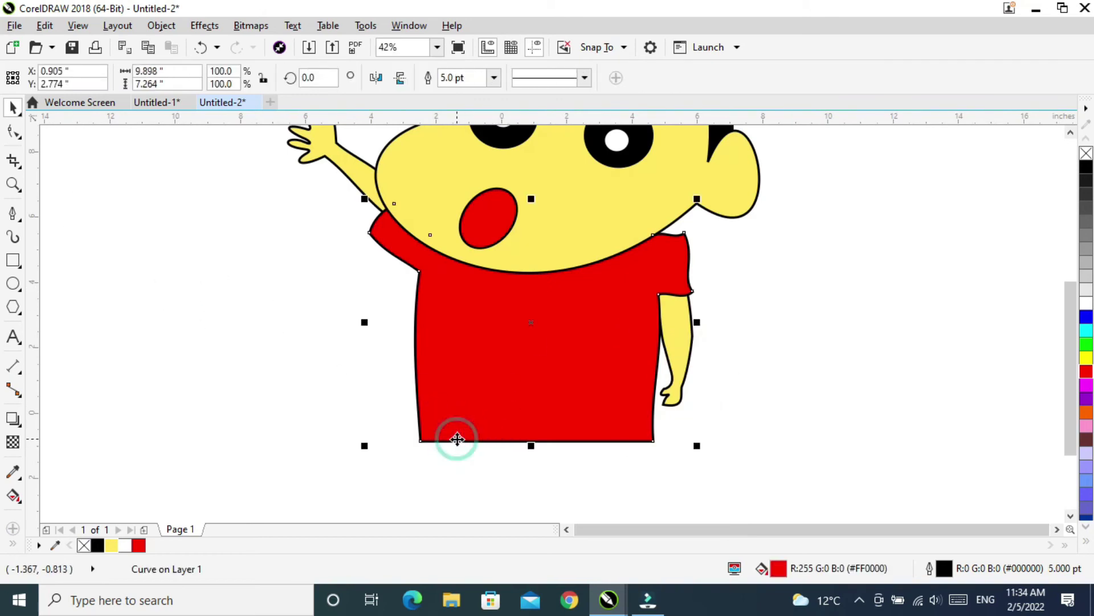
click(14, 135)
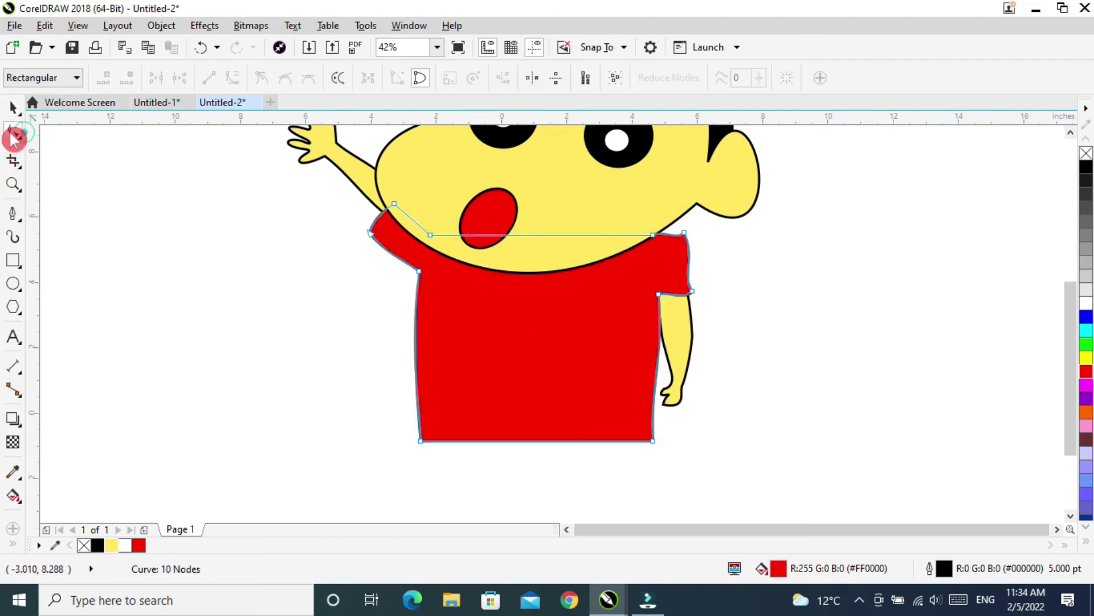
double_click(466, 441)
click(511, 440)
double_click(510, 440)
double_click(562, 440)
click(608, 440)
double_click(606, 440)
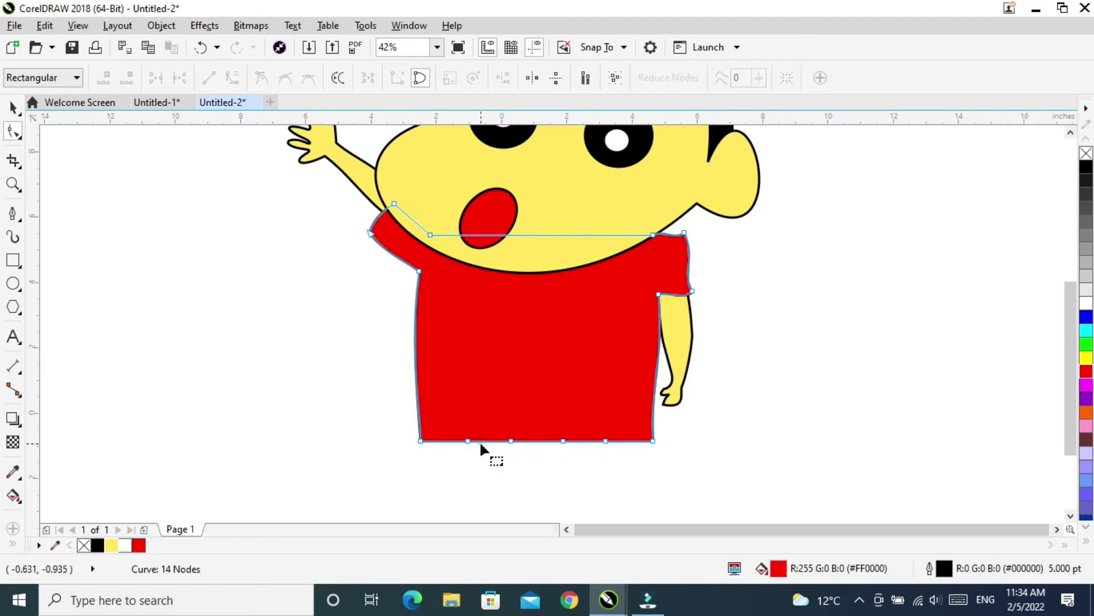
Step: Undo the trial move of a hem node, select all the shirt's bottom-edge nodes and convert their segments to curves
drag(468, 441, 471, 434)
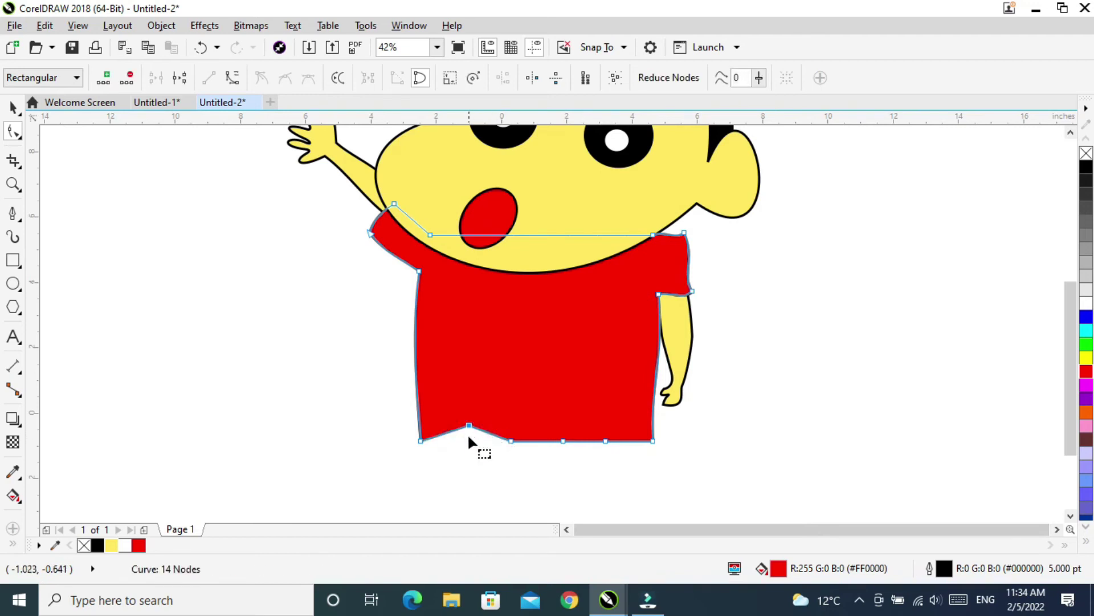
key(ctrl+z)
drag(349, 380, 729, 473)
click(234, 77)
Step: Reshape the shirt's bottom-edge nodes and their handles into a gently wavy hem
click(468, 408)
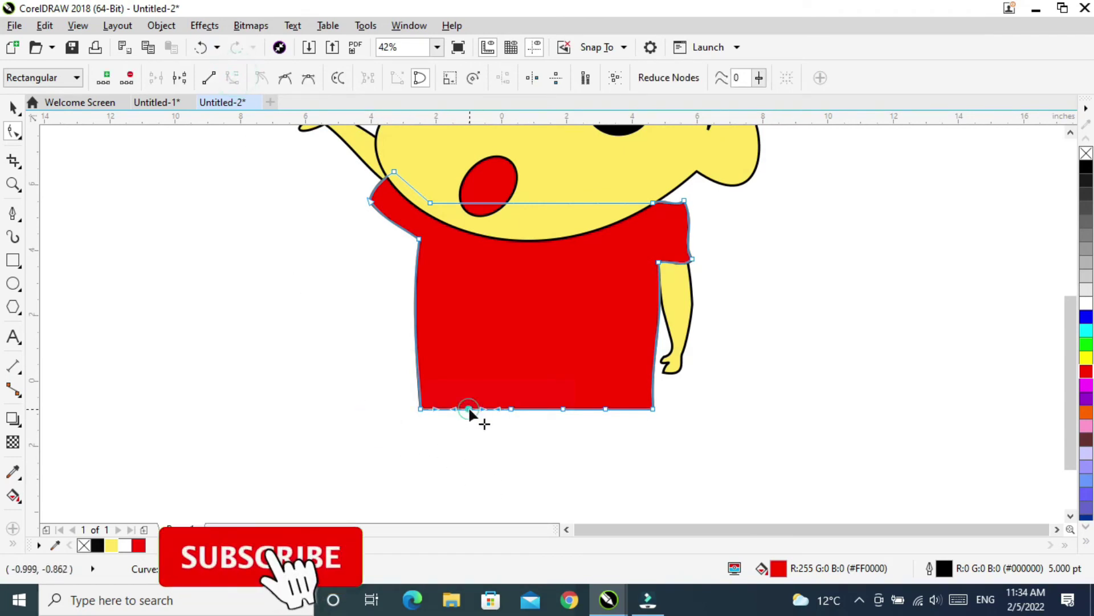
drag(467, 408, 498, 415)
click(513, 409)
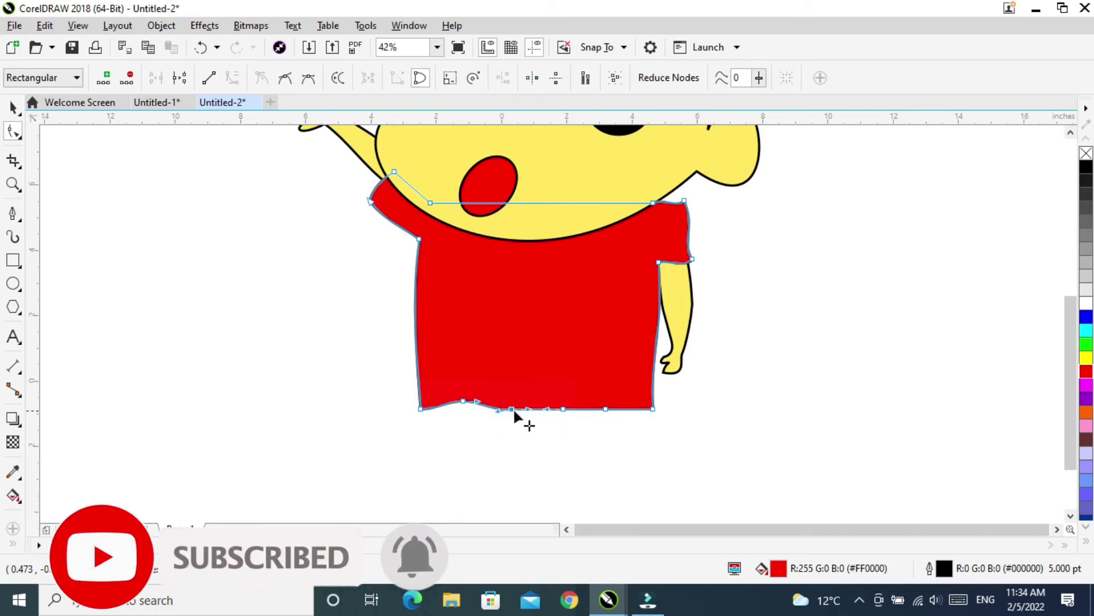
mouse_move(563, 410)
mouse_down()
mouse_move(607, 402)
mouse_move(573, 416)
mouse_up()
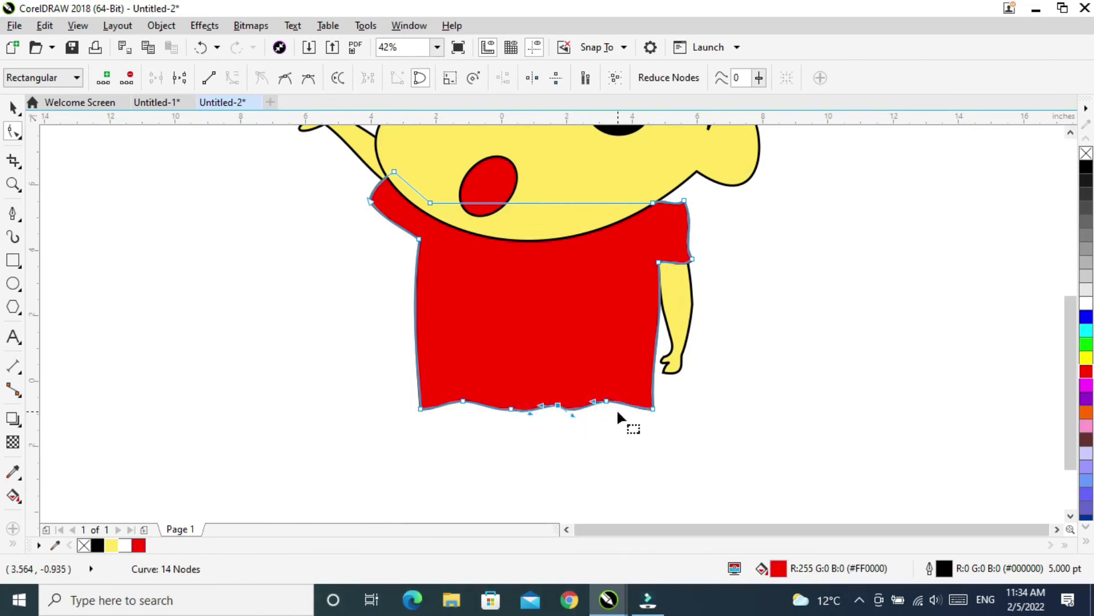
Step: Pull the shirt's lower-left corner outward and smooth the left side so the shirt flares toward the hem
drag(425, 407, 407, 411)
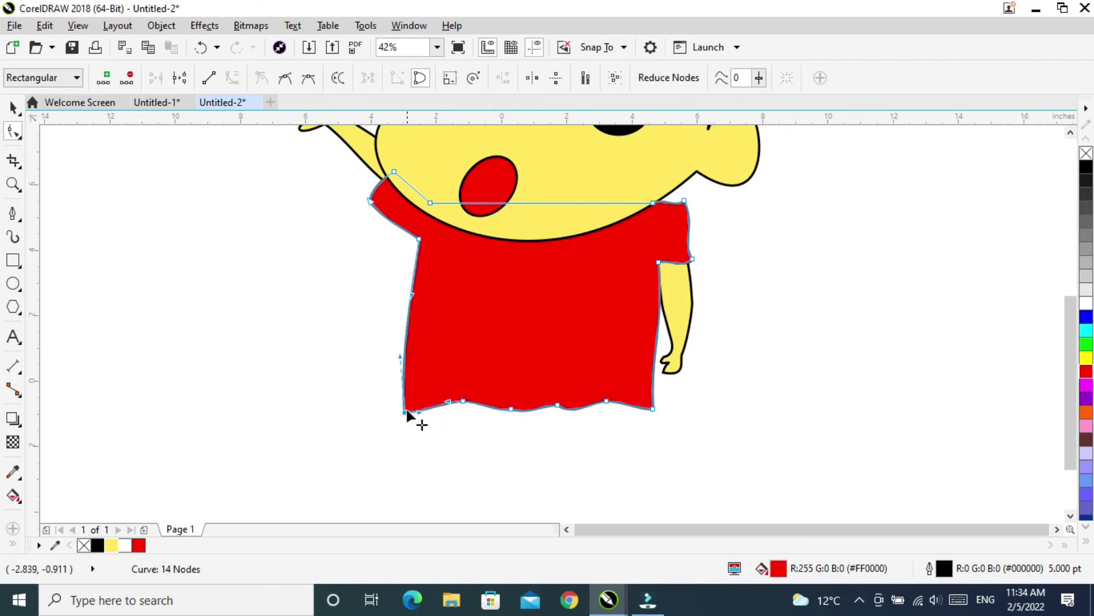
drag(412, 296, 419, 299)
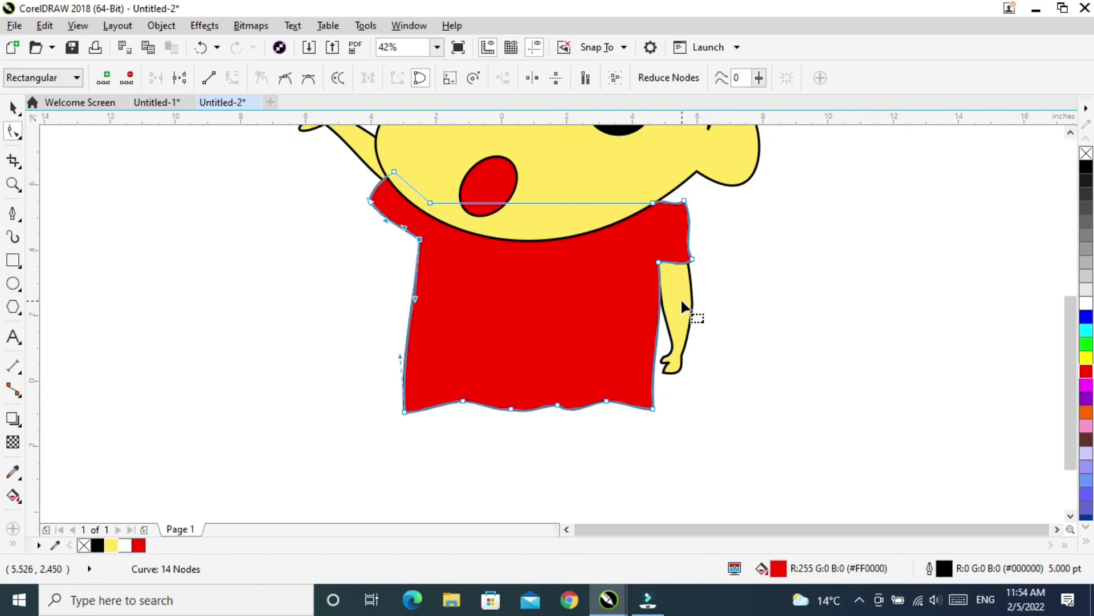
scroll(684, 308, down, 1)
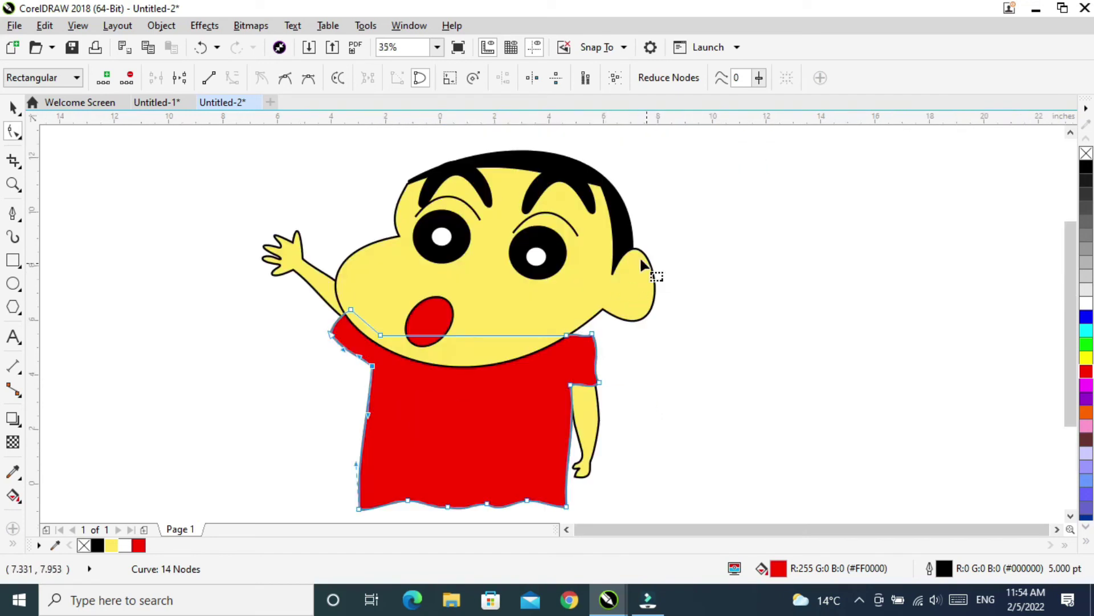
click(14, 107)
click(656, 339)
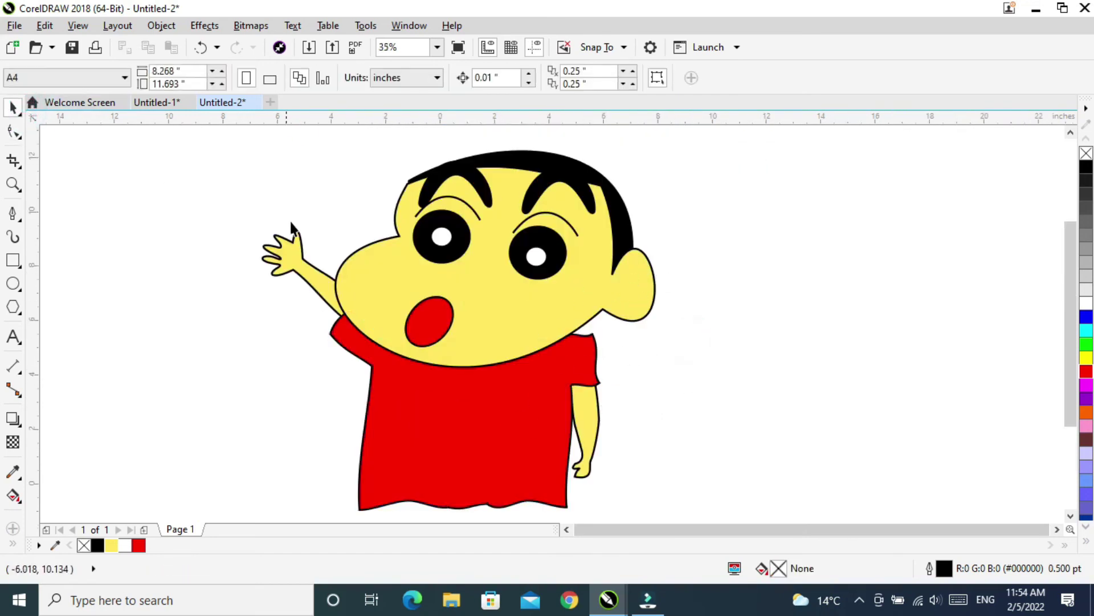
Step: Draw a rectangle about 7.7 by 3.3 inches overlapping the shirt's hem for the shorts and fill it with yellow
drag(1075, 334, 1075, 405)
click(15, 267)
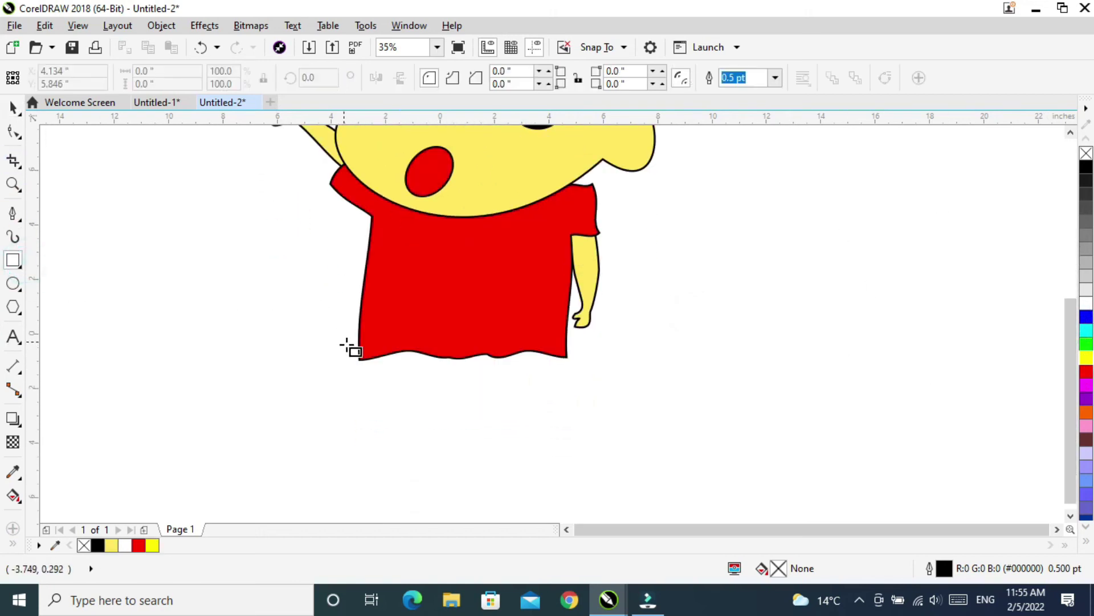
drag(358, 347, 567, 439)
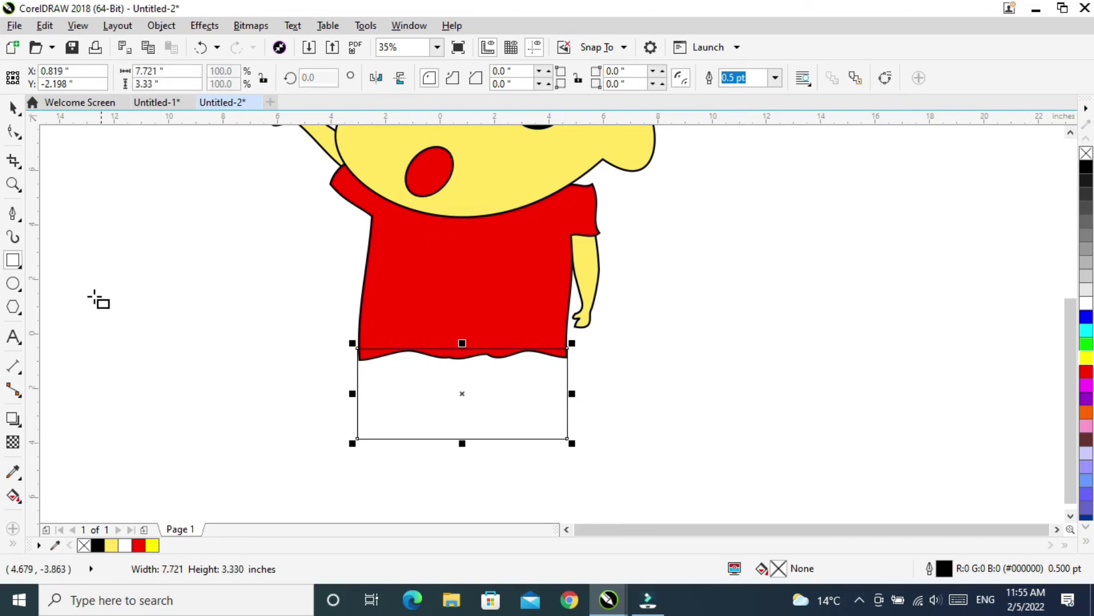
click(1086, 357)
Step: Convert the yellow shorts rectangle to curves for node editing
click(14, 131)
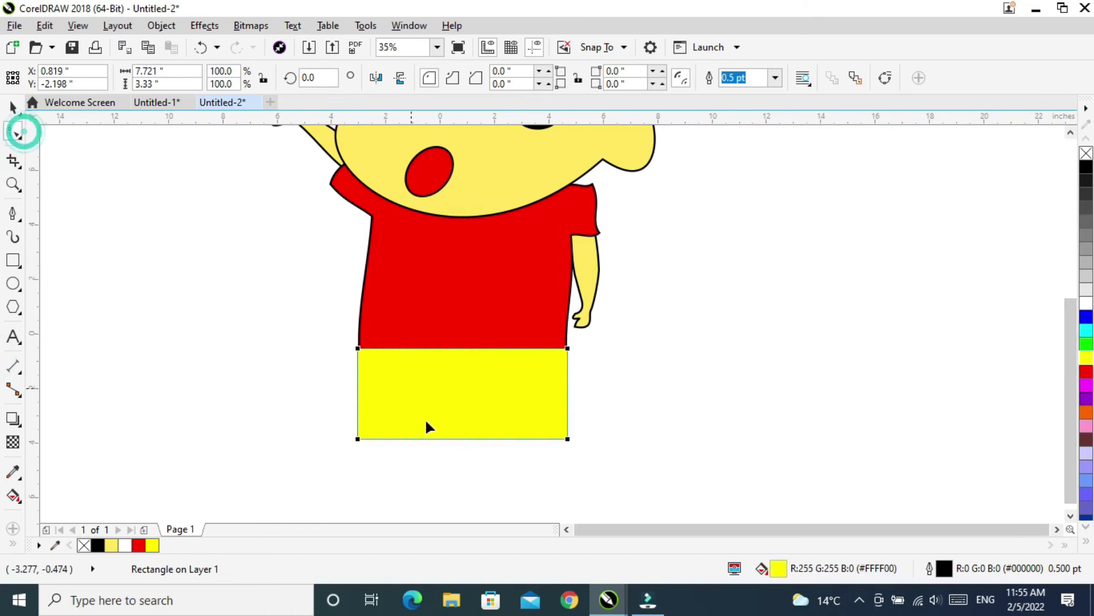
click(454, 439)
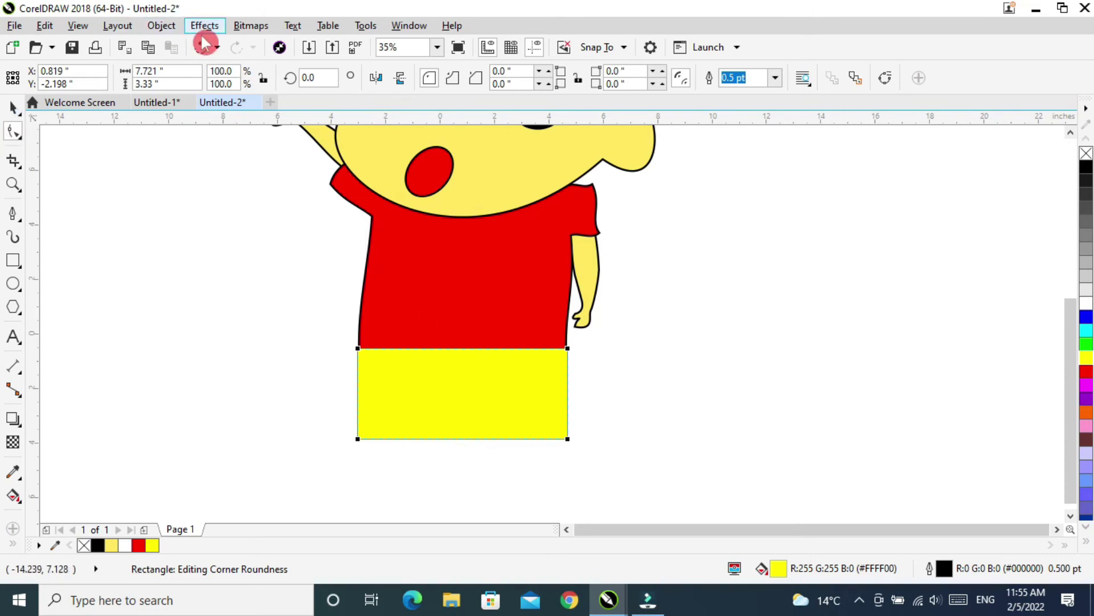
click(162, 26)
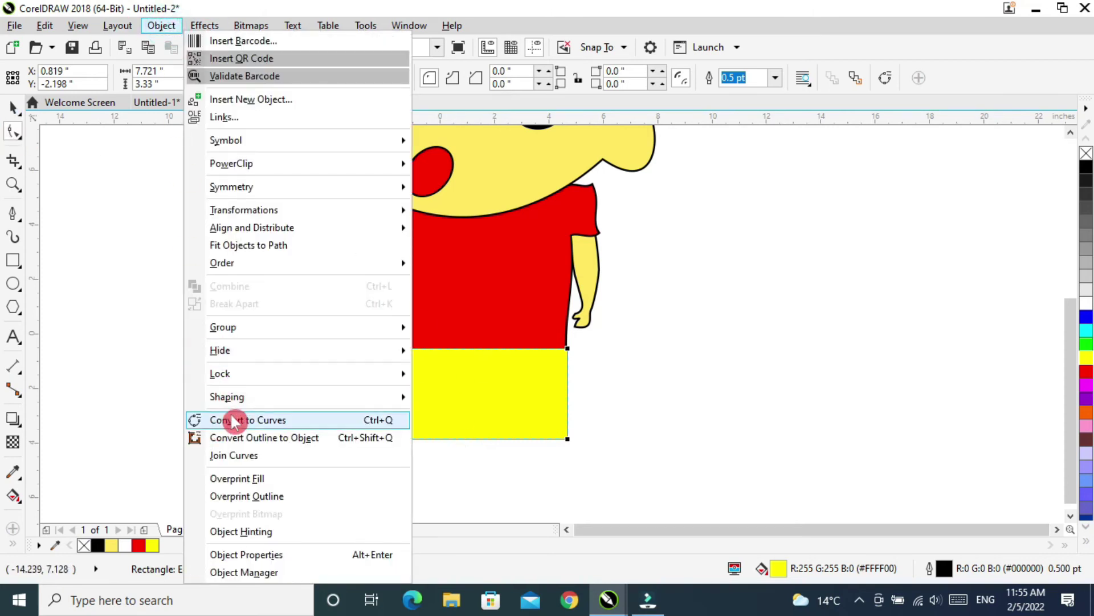
click(225, 420)
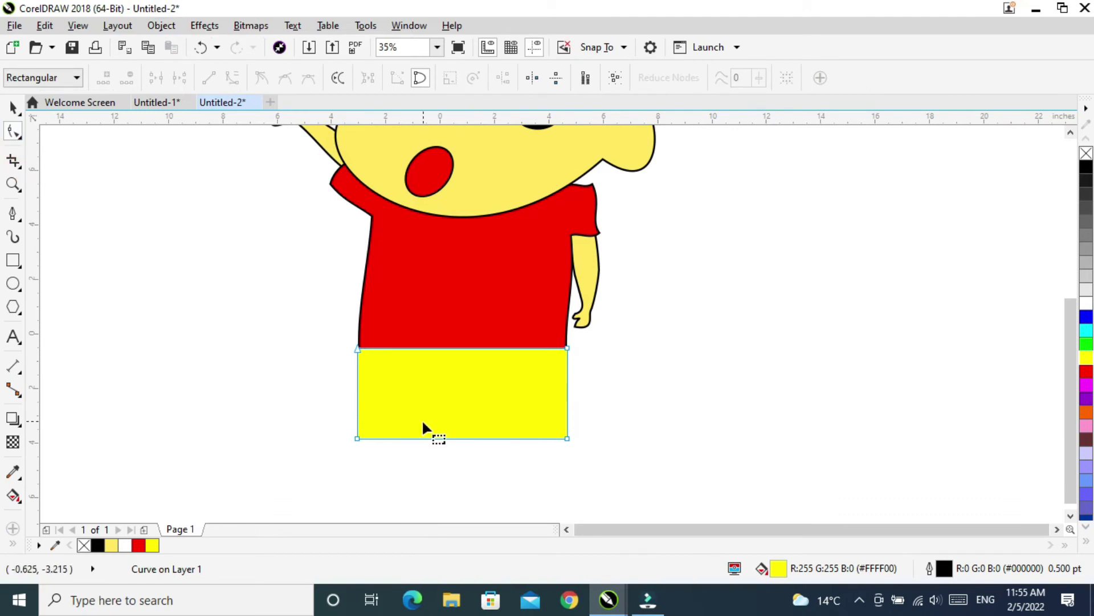
Step: Add a node at the middle of the shorts' bottom edge and raise it, then add a lower node just right of it
click(450, 439)
double_click(451, 438)
drag(451, 438, 458, 420)
double_click(469, 422)
click(472, 438)
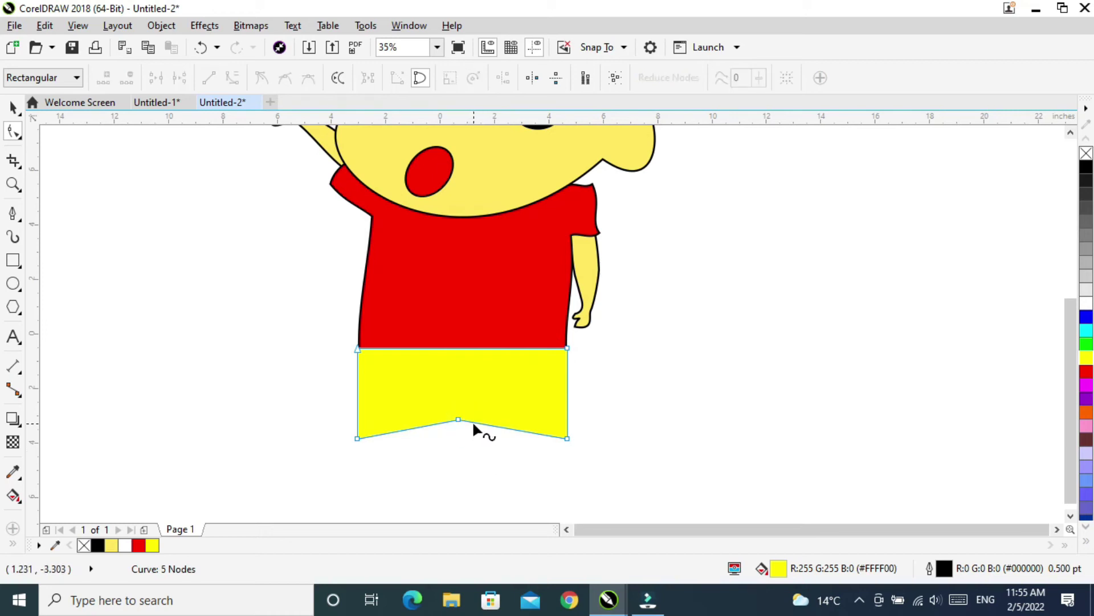
click(471, 420)
drag(473, 422, 473, 435)
Step: Add a node left of the raised middle node and bring the lower nodes together into a narrow notch between the legs
click(438, 423)
double_click(438, 422)
double_click(438, 422)
double_click(439, 421)
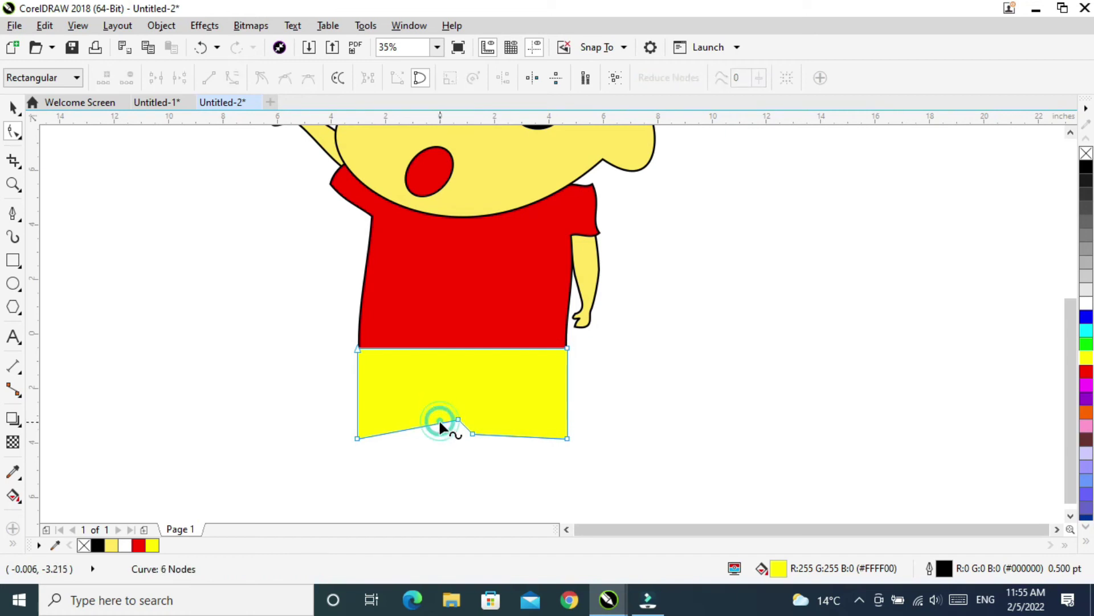
drag(440, 423, 444, 434)
drag(443, 433, 463, 432)
Step: Convert the shorts' lower segments to curves and bow the left side slightly outward
drag(371, 392, 575, 471)
click(227, 81)
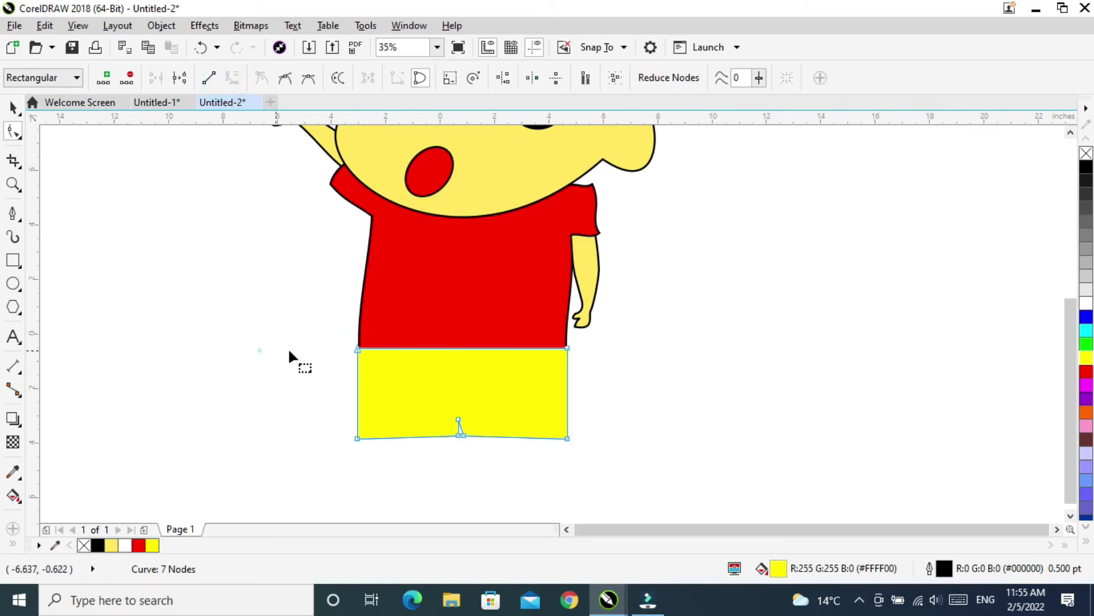
click(357, 349)
drag(358, 378, 354, 376)
click(359, 410)
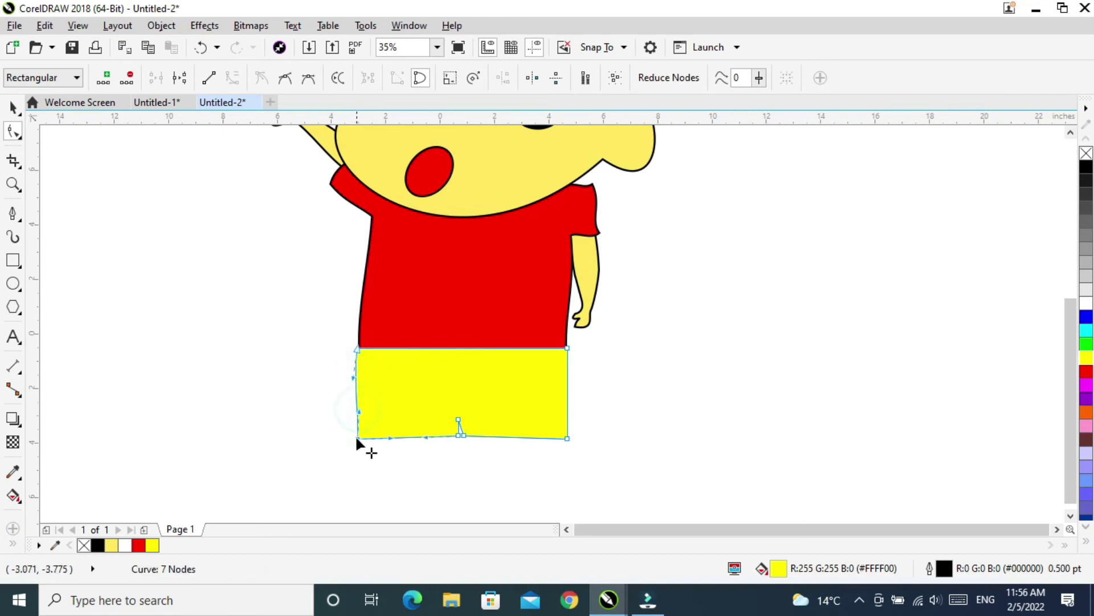
click(450, 457)
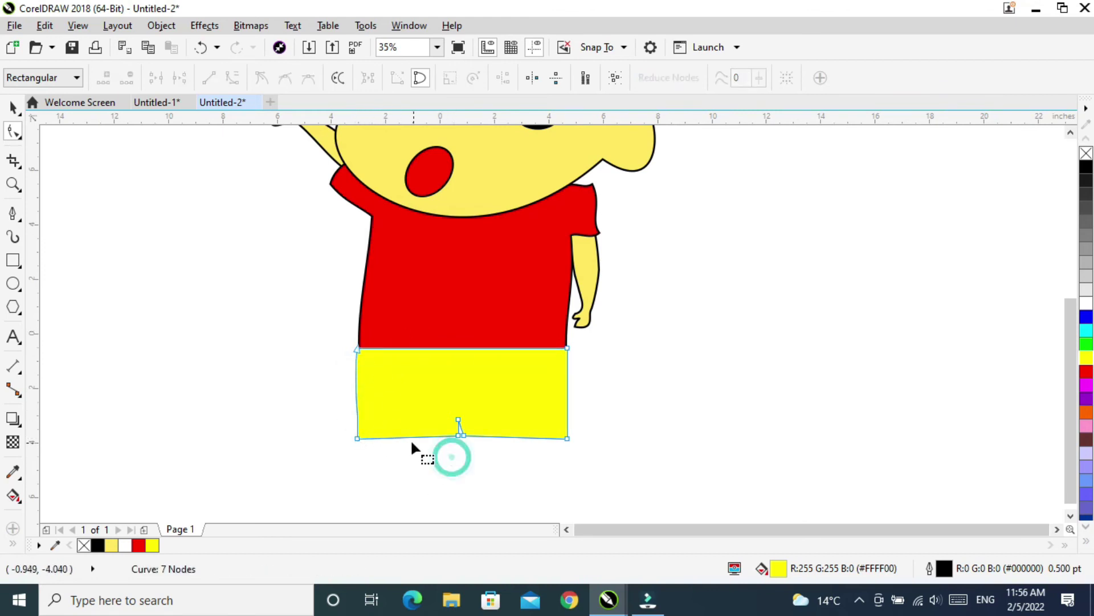
Step: Curve both leg hems of the shorts slightly downward and bow the right side outward
click(358, 439)
drag(391, 435, 391, 447)
click(565, 437)
click(498, 435)
click(566, 348)
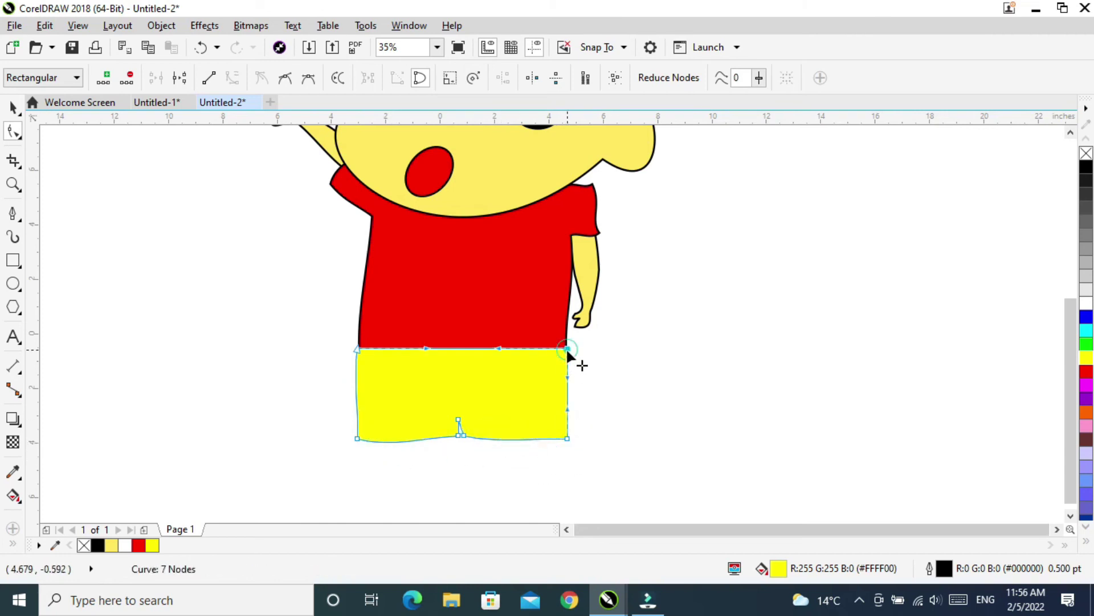
drag(569, 381, 576, 388)
click(433, 467)
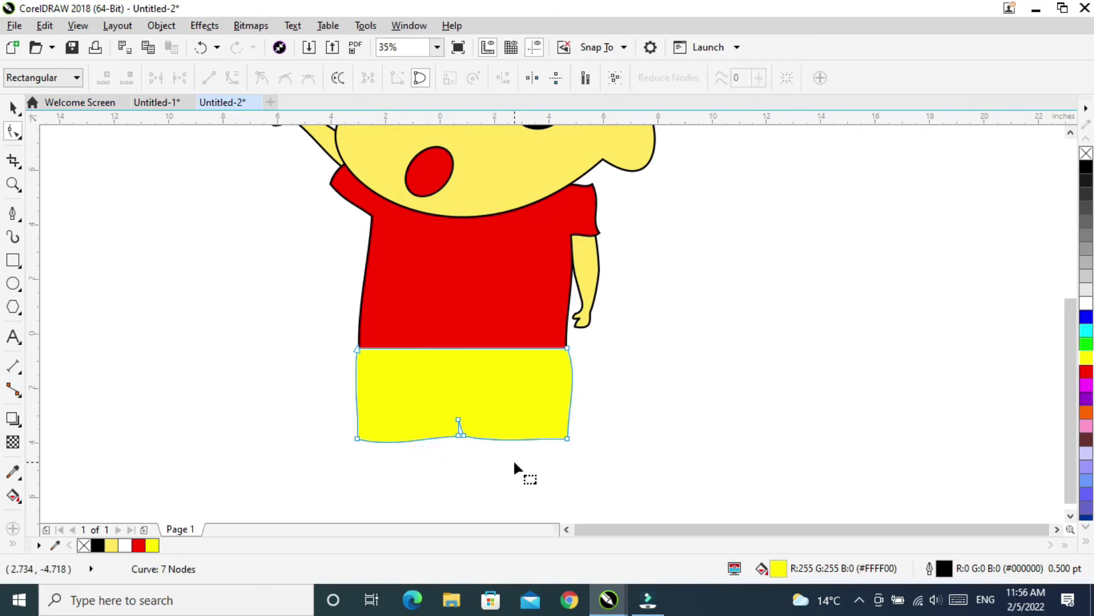
Step: Adjust the curve of the shorts' left side slightly inward and move the lower-right hem corner slightly inward
click(353, 348)
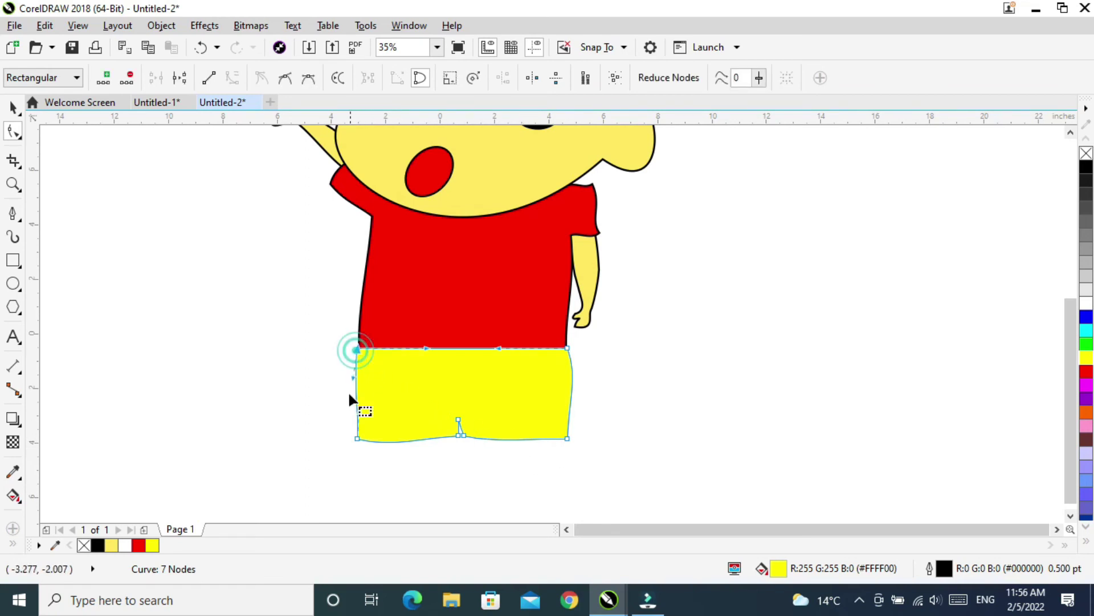
drag(352, 378, 355, 379)
drag(566, 438, 563, 437)
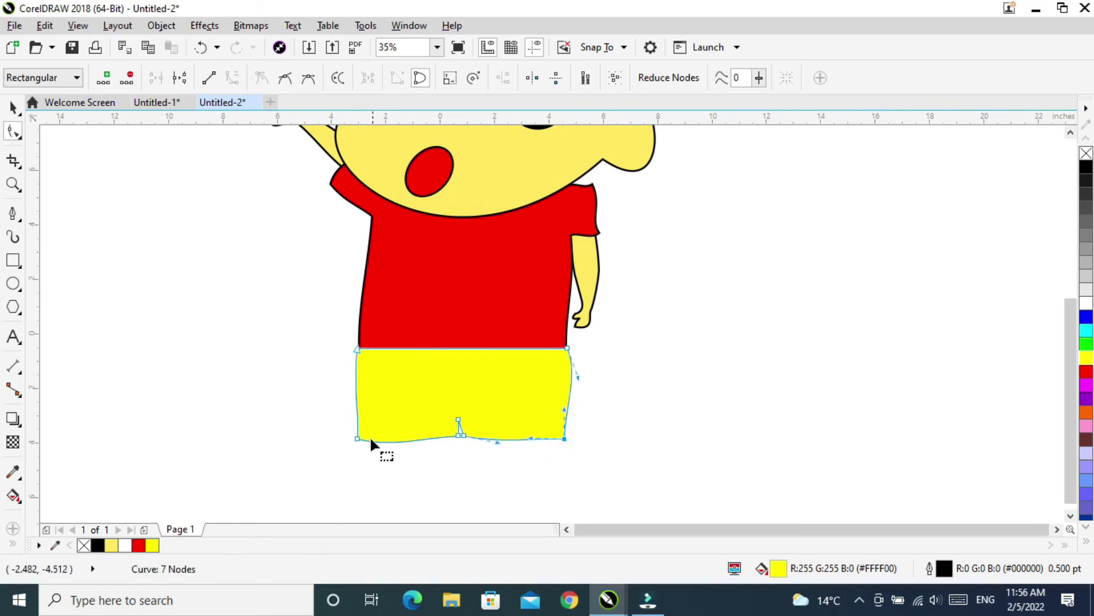
Step: Draw a rectangle about 1.97 by 2.68 inches below the shorts' left leg opening, fill it pale yellow (#FFE761) and send it behind the shorts
click(14, 260)
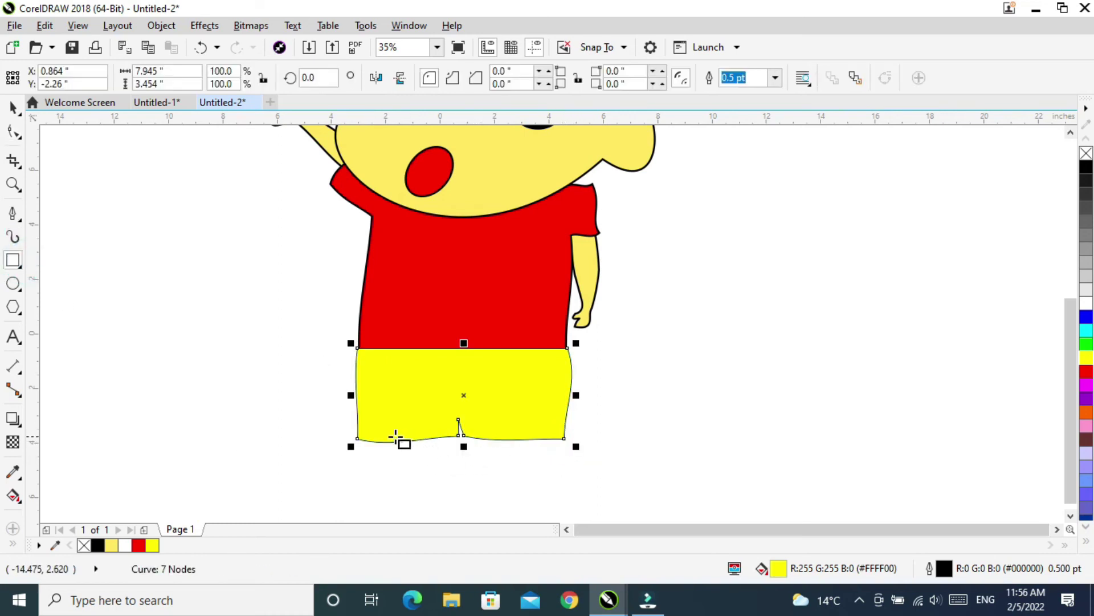
drag(386, 434, 441, 507)
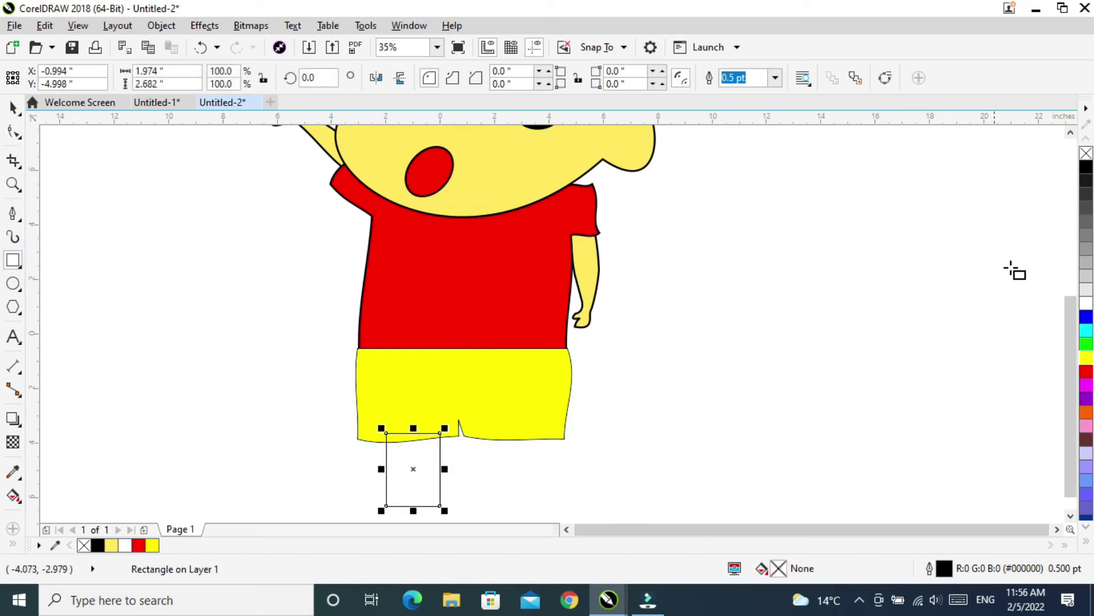
click(111, 545)
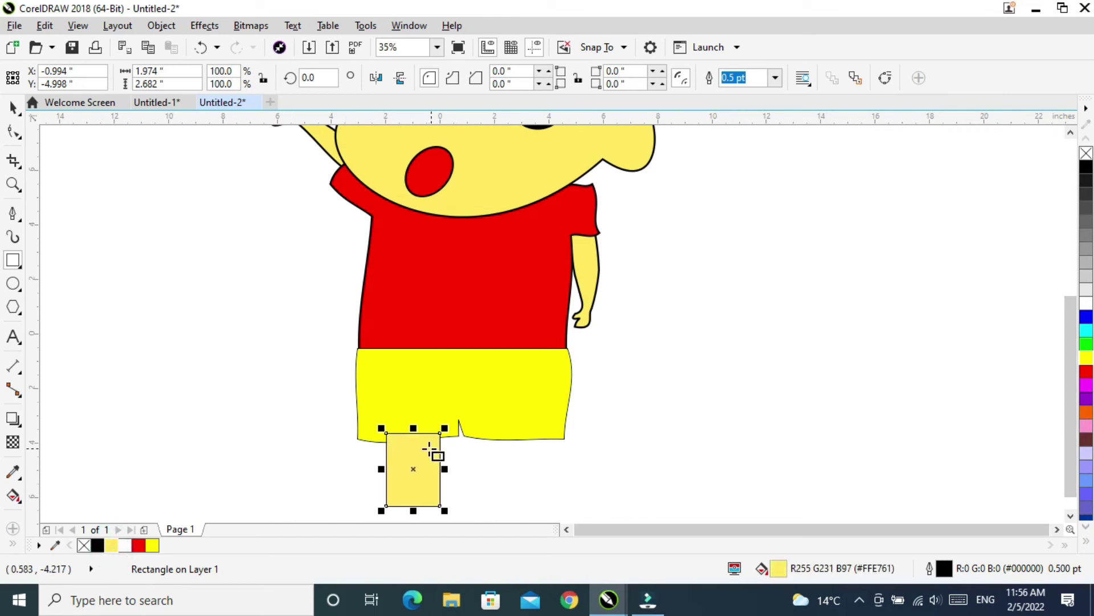
click(170, 25)
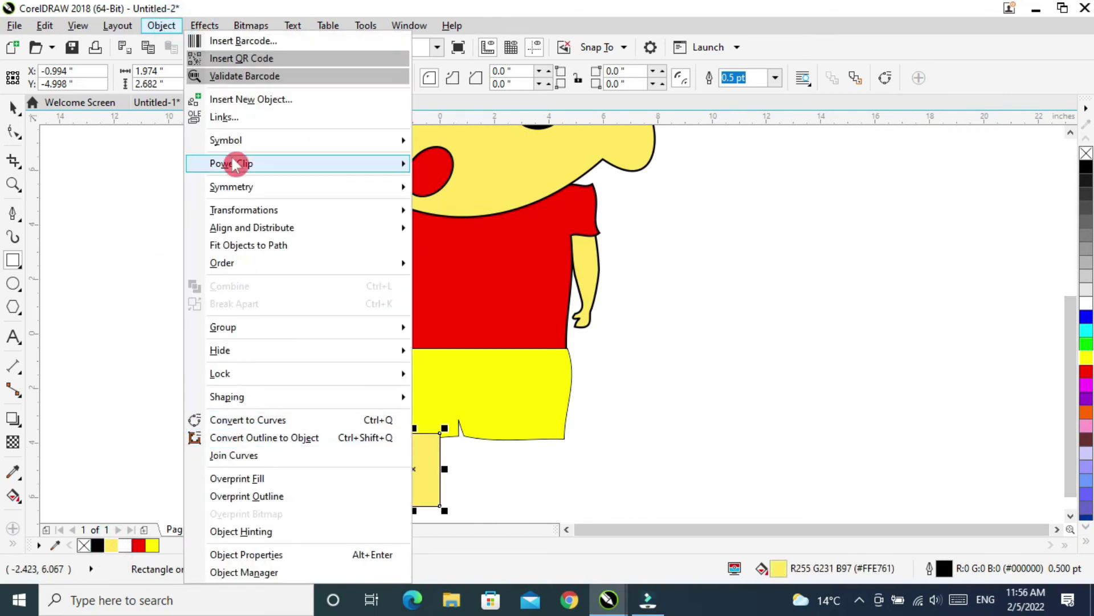
mouse_move(255, 262)
click(450, 282)
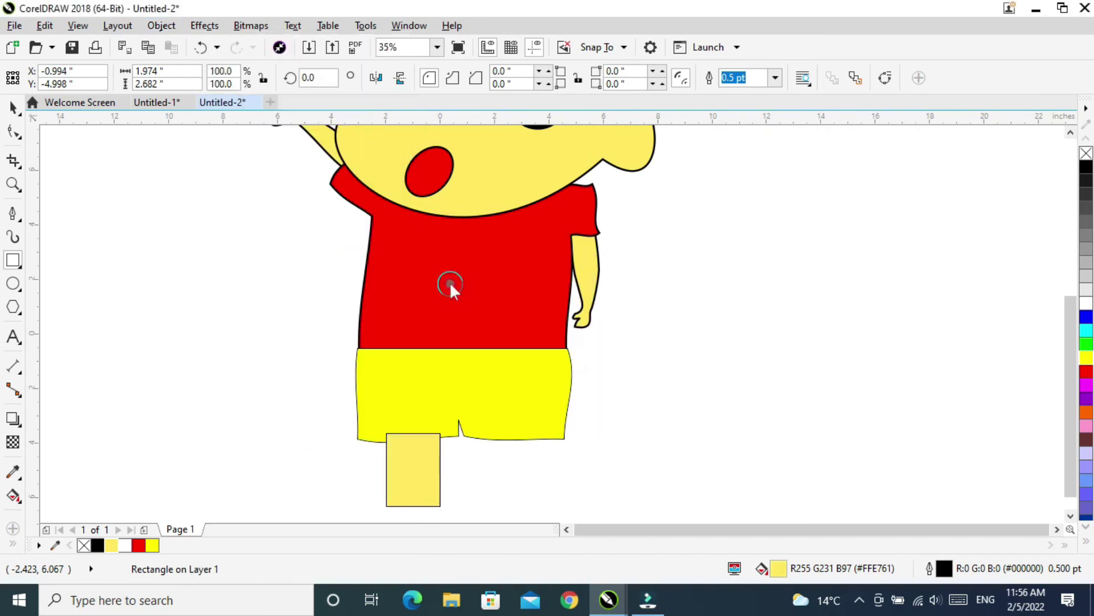
Step: Convert the pale yellow leg rectangle to curves and move its two lower corners inward to taper it
click(12, 108)
click(12, 132)
click(263, 80)
click(165, 27)
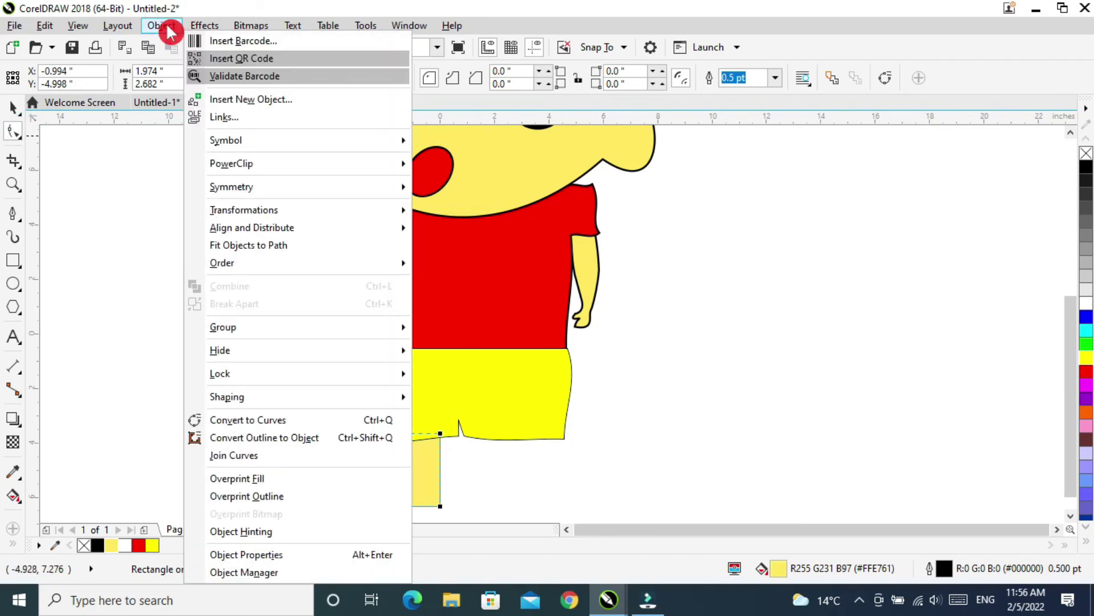
click(245, 420)
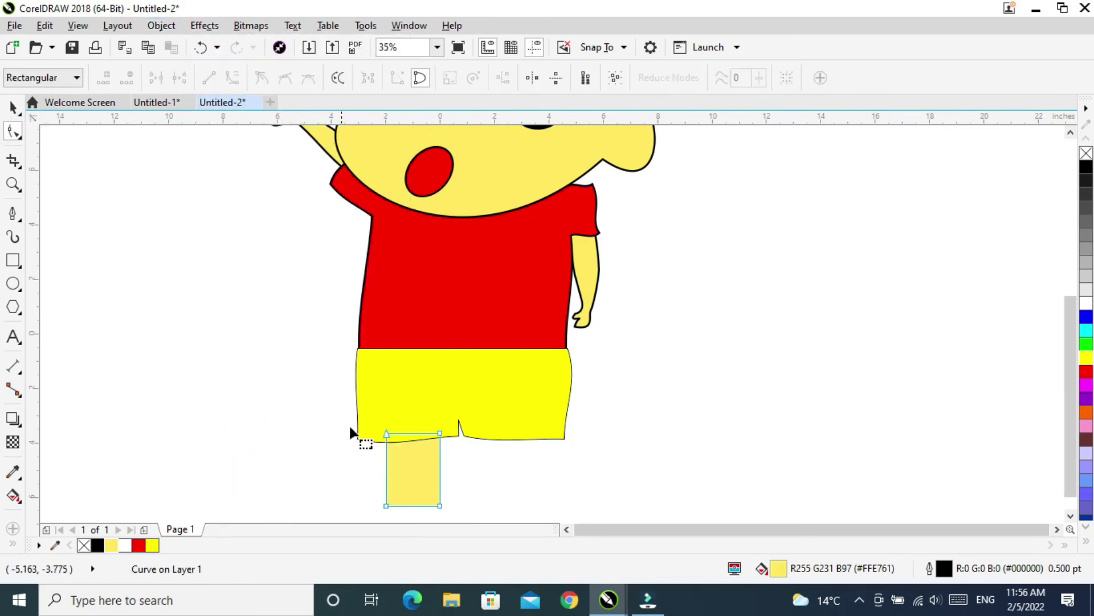
drag(439, 505, 393, 506)
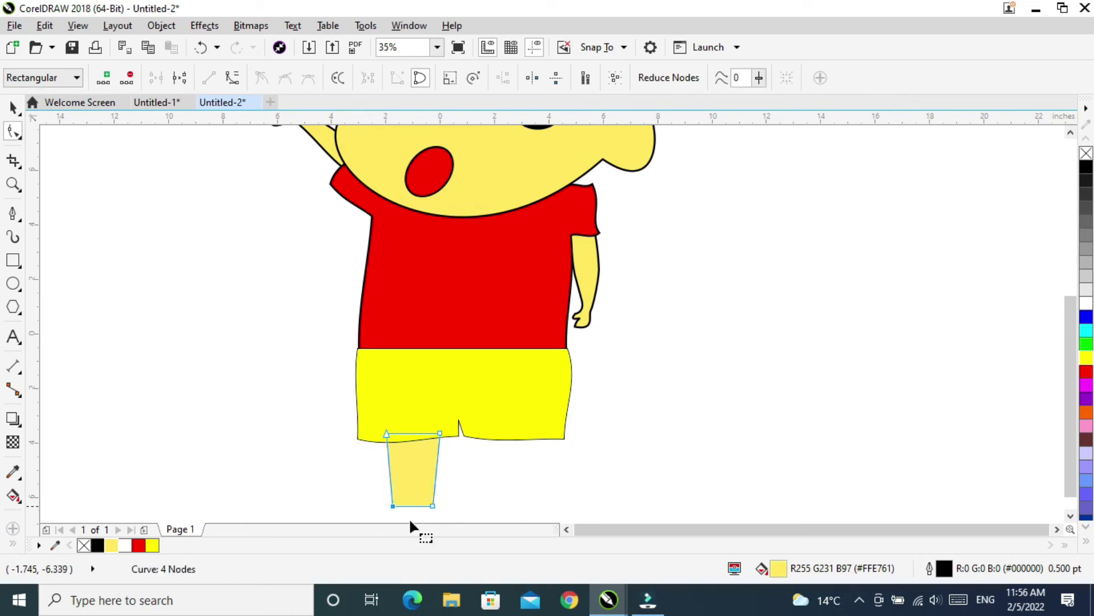
Step: Convert the leg's segments to curves, bend both sides inward and shift its lower-left corner slightly inward
scroll(469, 517, down, 1)
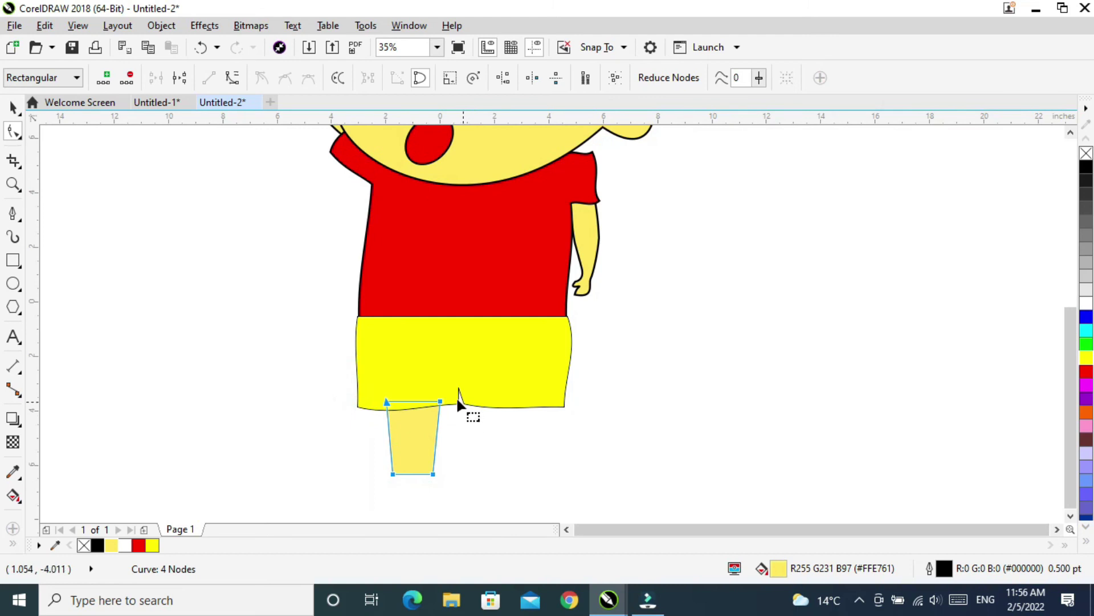
click(234, 80)
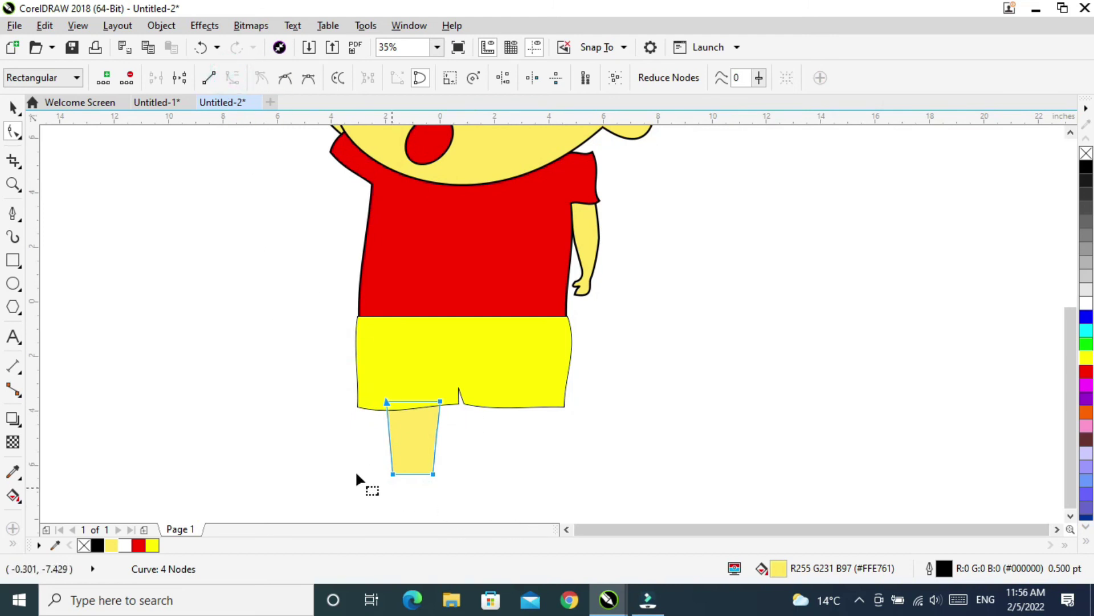
click(349, 452)
click(385, 399)
drag(388, 427, 431, 437)
click(435, 437)
click(468, 482)
drag(393, 472, 396, 474)
click(451, 487)
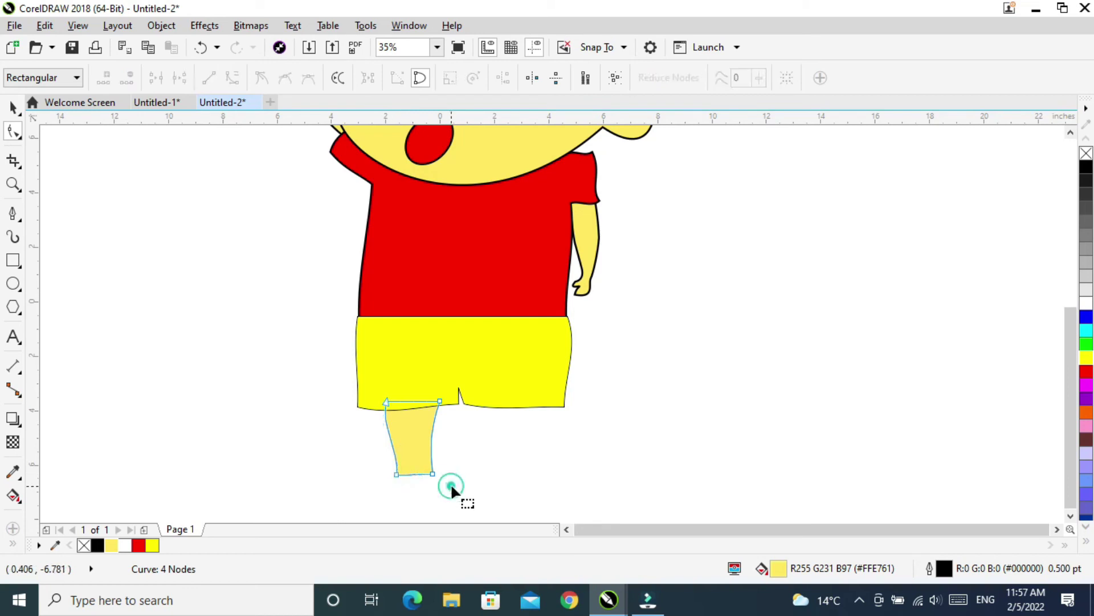
Step: Set the outline width of both the shorts and the leg to 4.0 pt
click(20, 112)
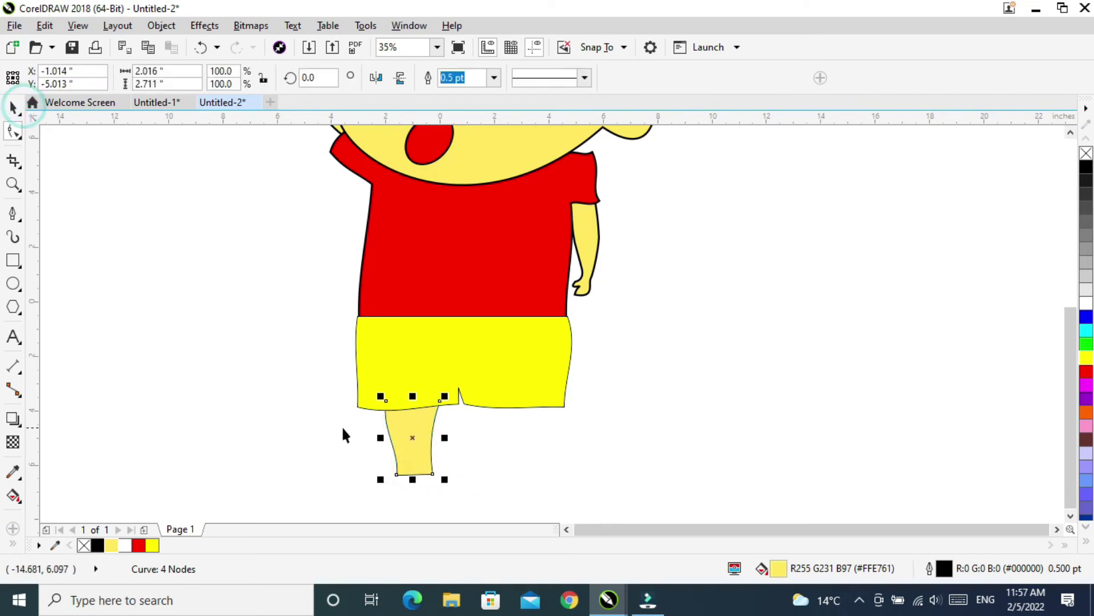
click(403, 445)
drag(284, 246, 692, 470)
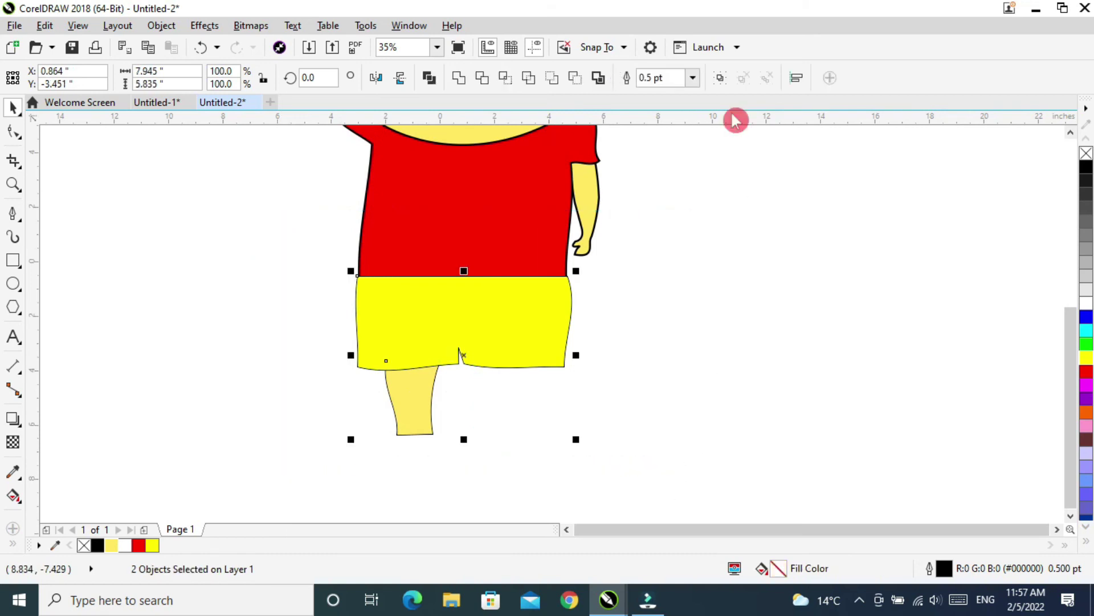
click(693, 78)
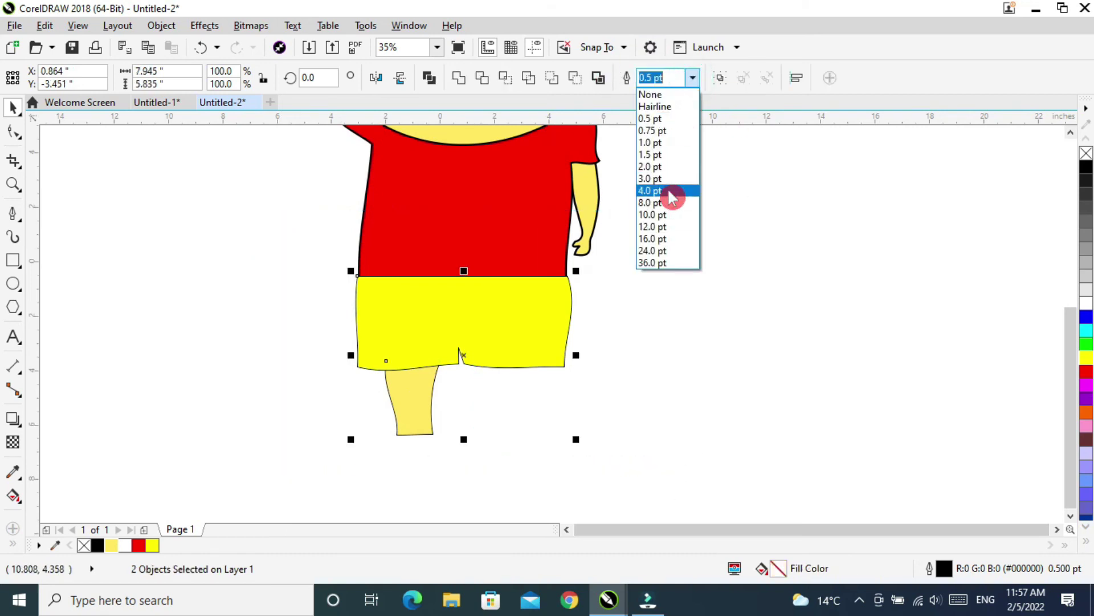
click(650, 190)
click(741, 286)
Step: Copy the leg beneath the shorts' right leg opening, mirror the copy horizontally and align it level with the first leg
click(422, 410)
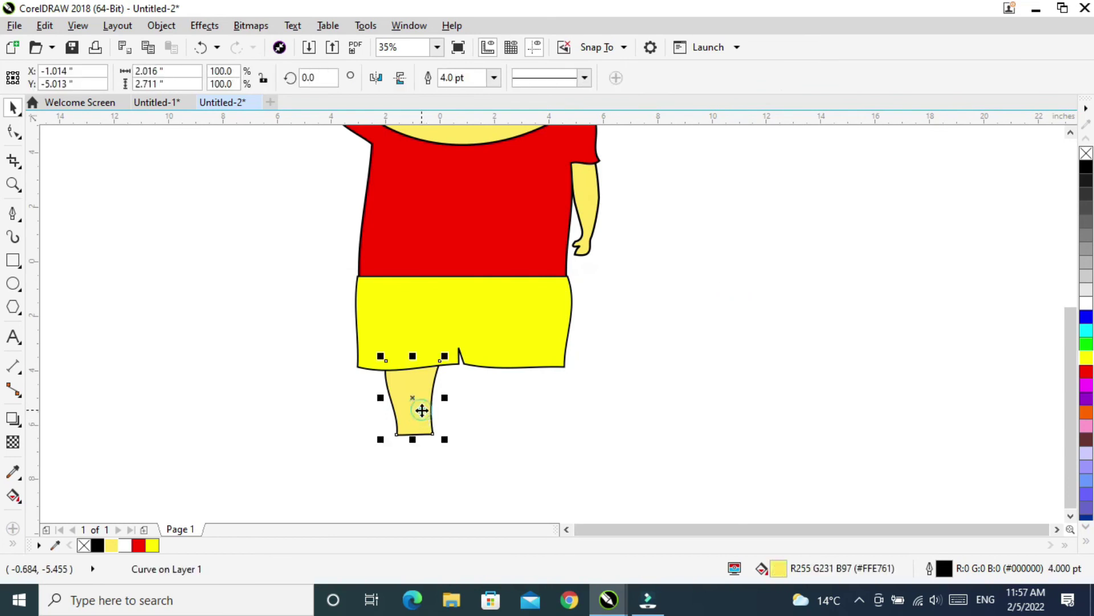
drag(416, 409, 518, 401)
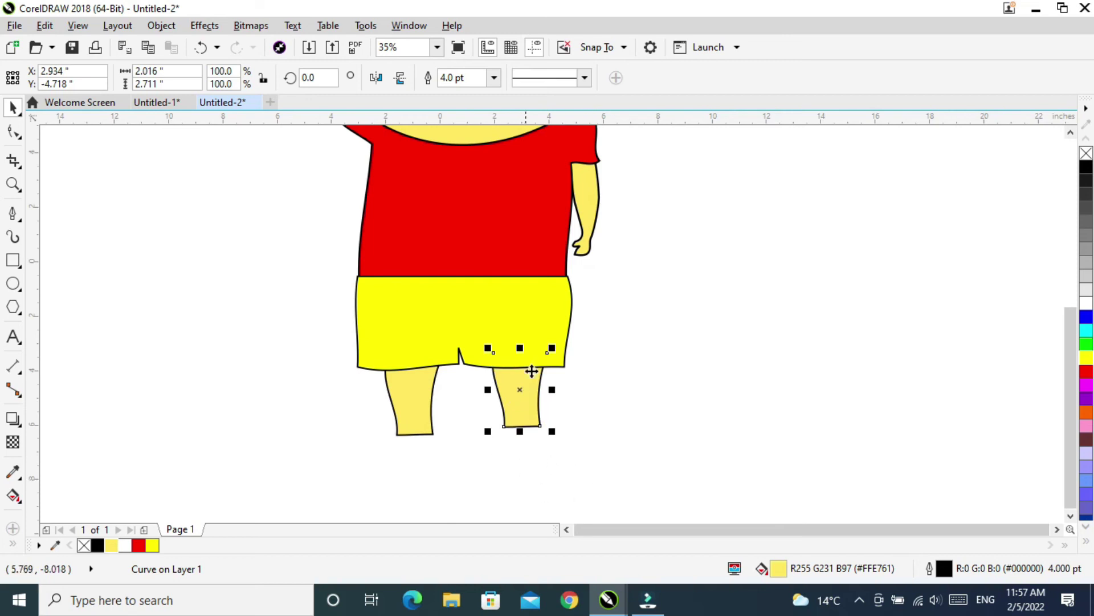
click(374, 77)
drag(533, 406, 531, 412)
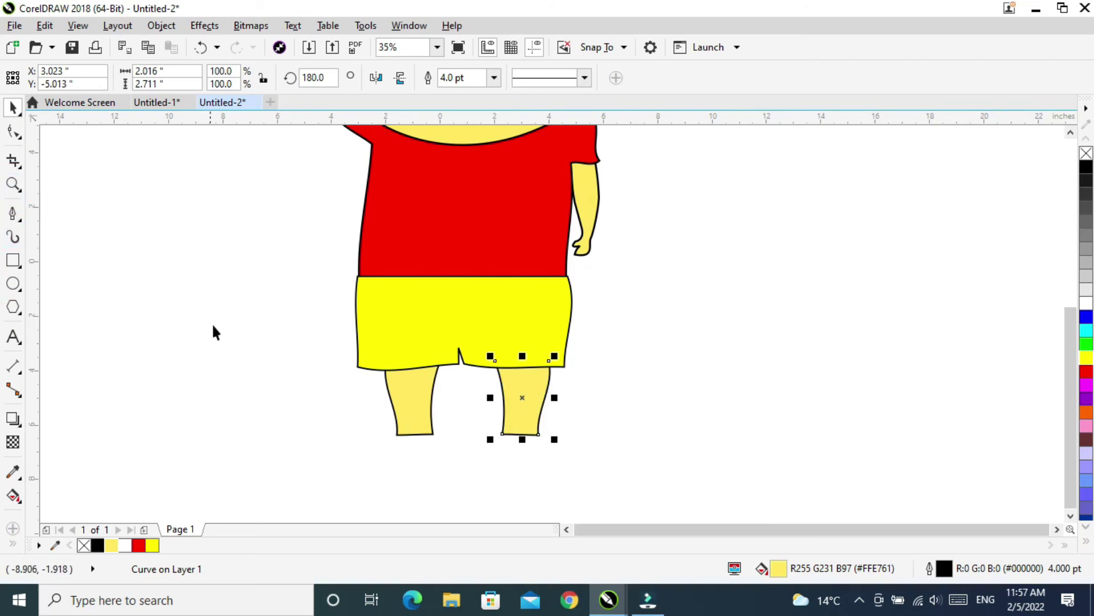
Step: Draw a closed sock outline about 1.35 by 0.62 inches with the Pen tool over the left leg's lower end, with a curved top edge
key(z)
drag(333, 326, 607, 482)
click(12, 136)
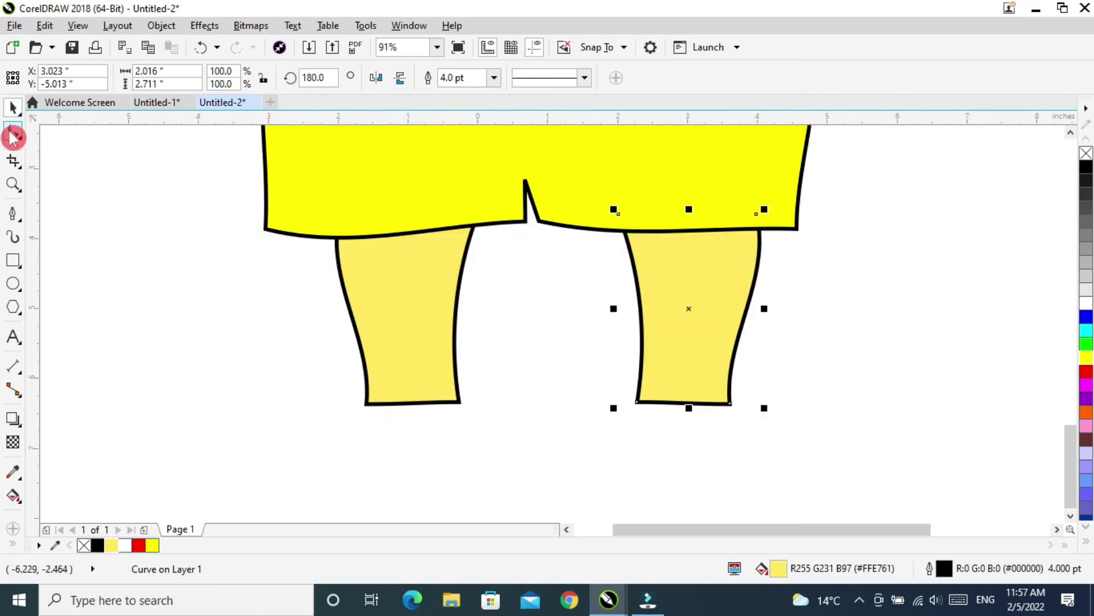
click(14, 218)
click(64, 266)
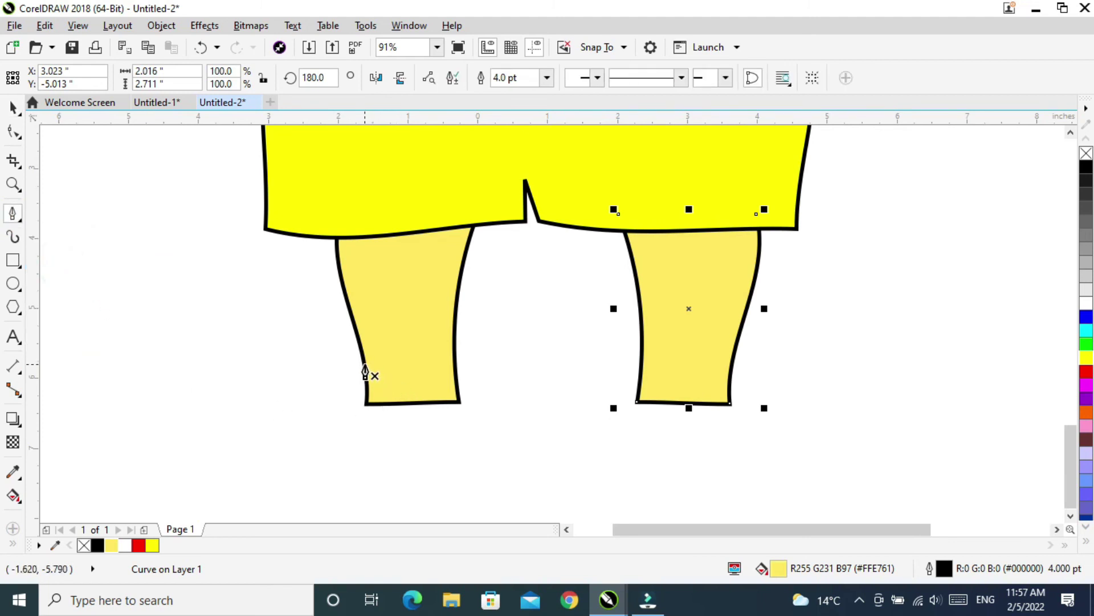
click(365, 368)
drag(455, 363, 464, 351)
double_click(453, 365)
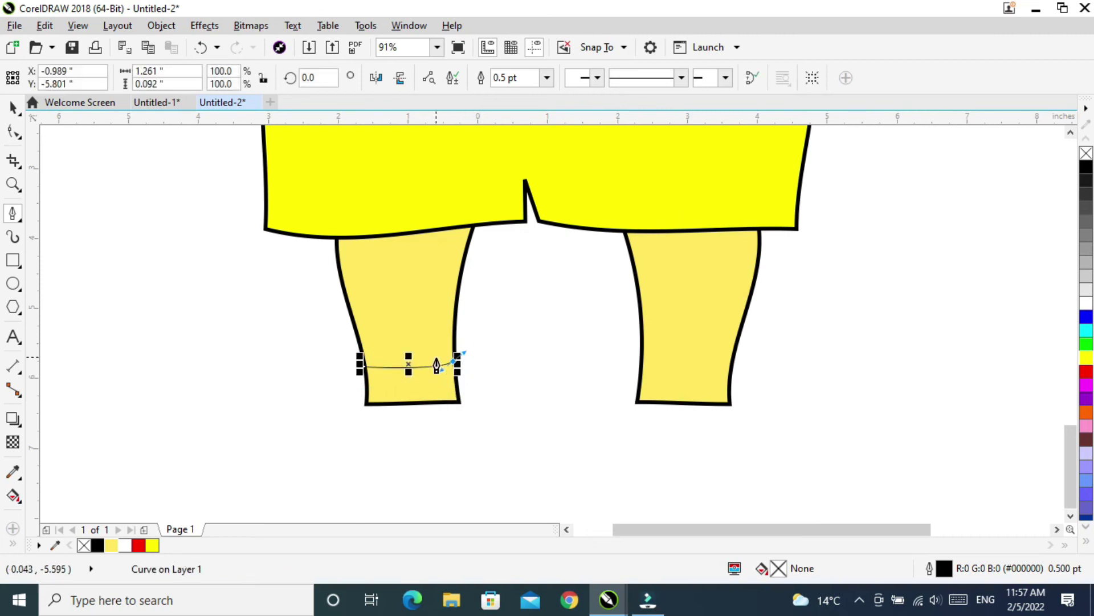
click(459, 403)
click(367, 404)
click(364, 368)
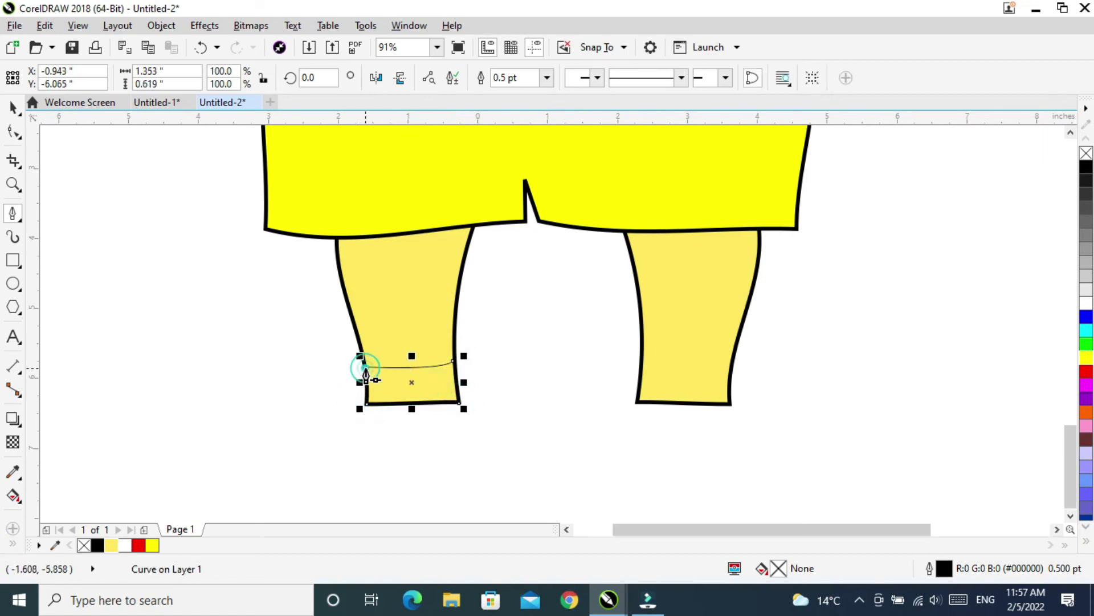
Step: Fill the sock on the left leg with white and set its outline width to 4.0 pt
click(11, 118)
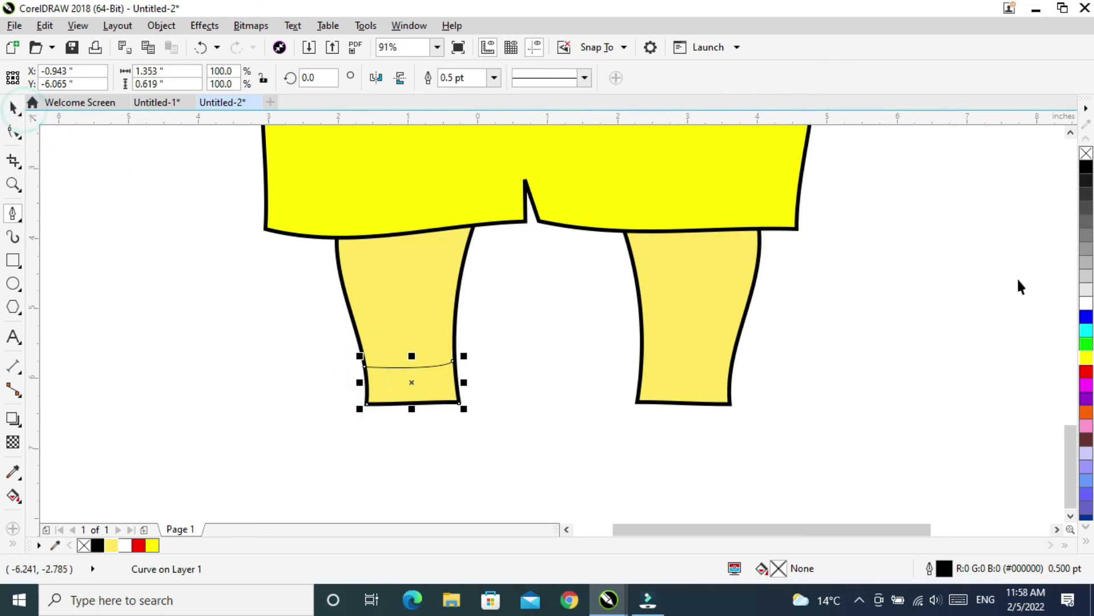
click(1081, 305)
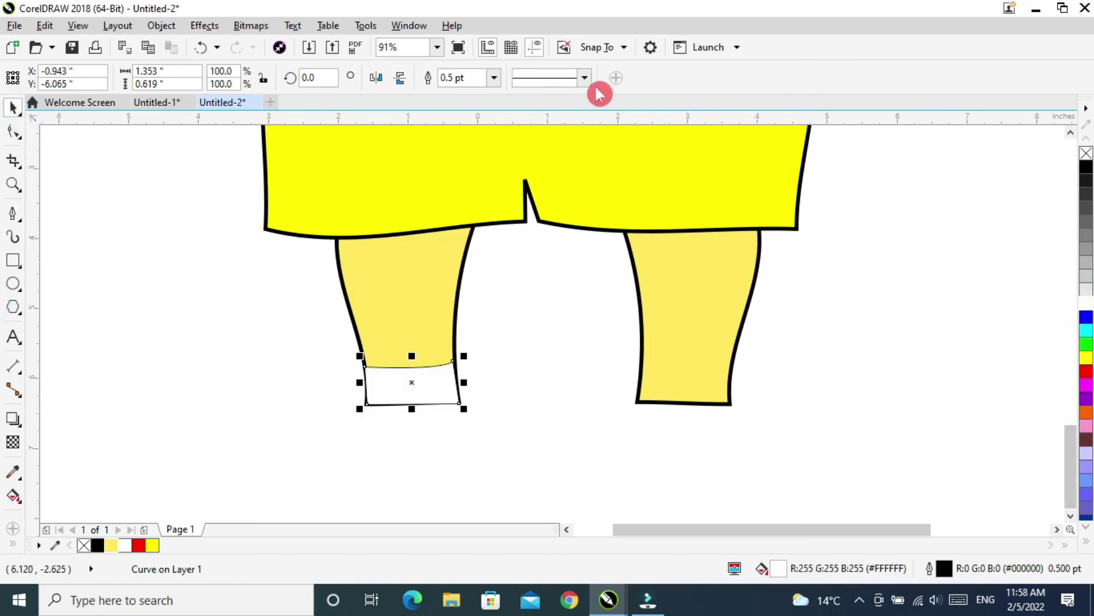
click(494, 77)
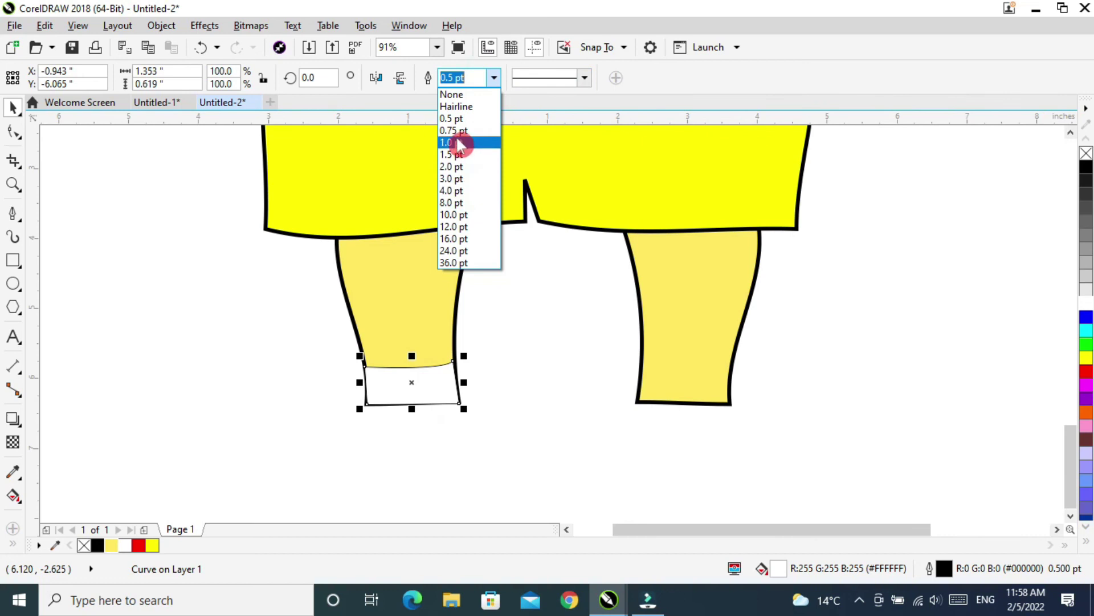
click(456, 189)
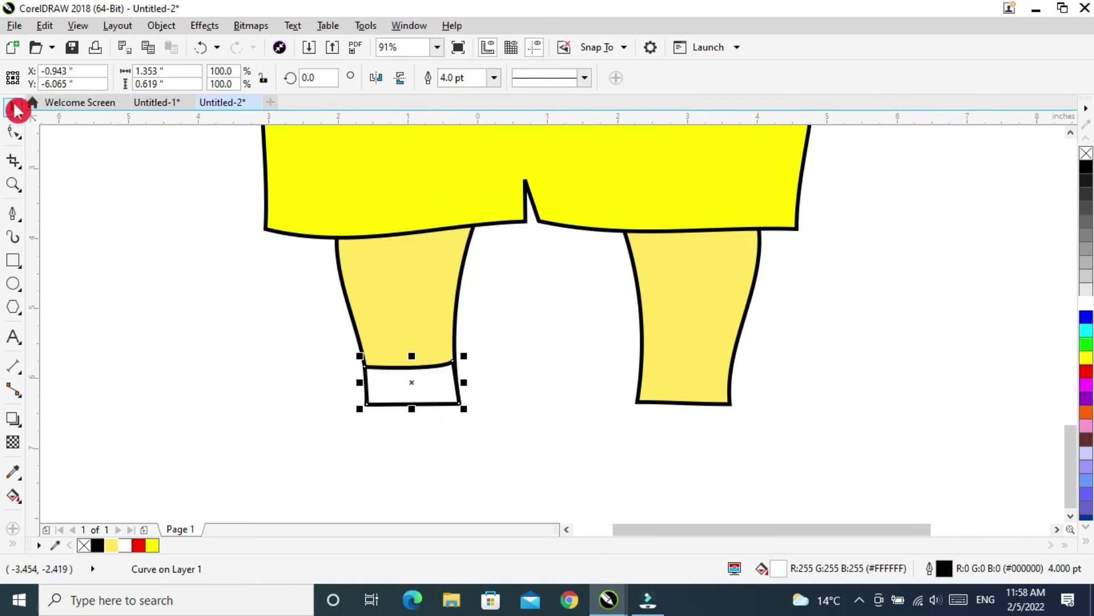
click(150, 268)
Step: Copy the white sock onto the right leg, mirror it horizontally and shift it to fit the leg's lower end
click(422, 402)
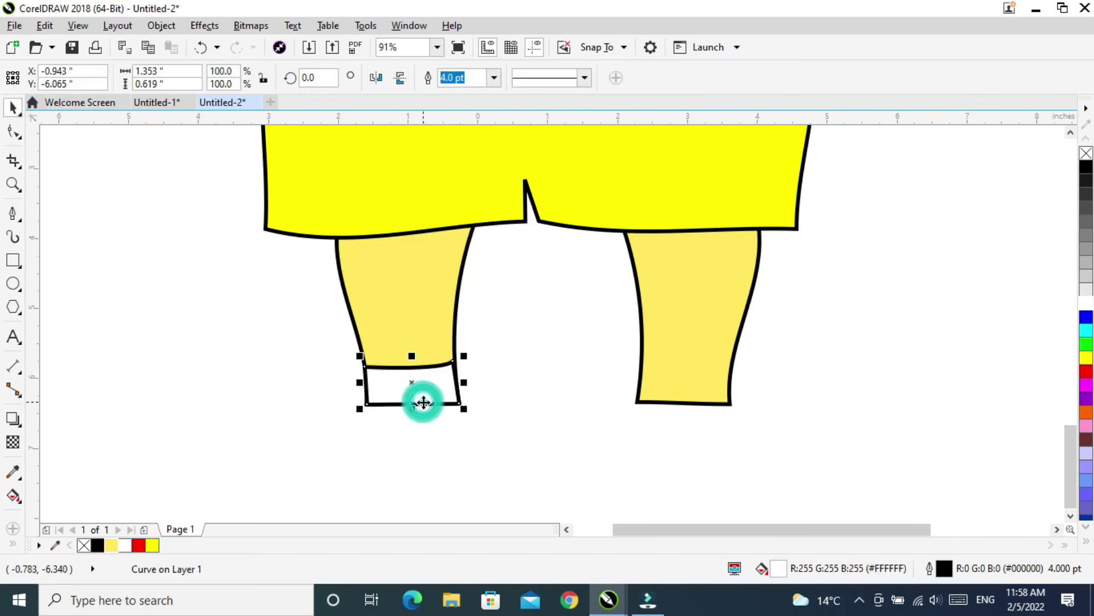
drag(420, 396, 694, 395)
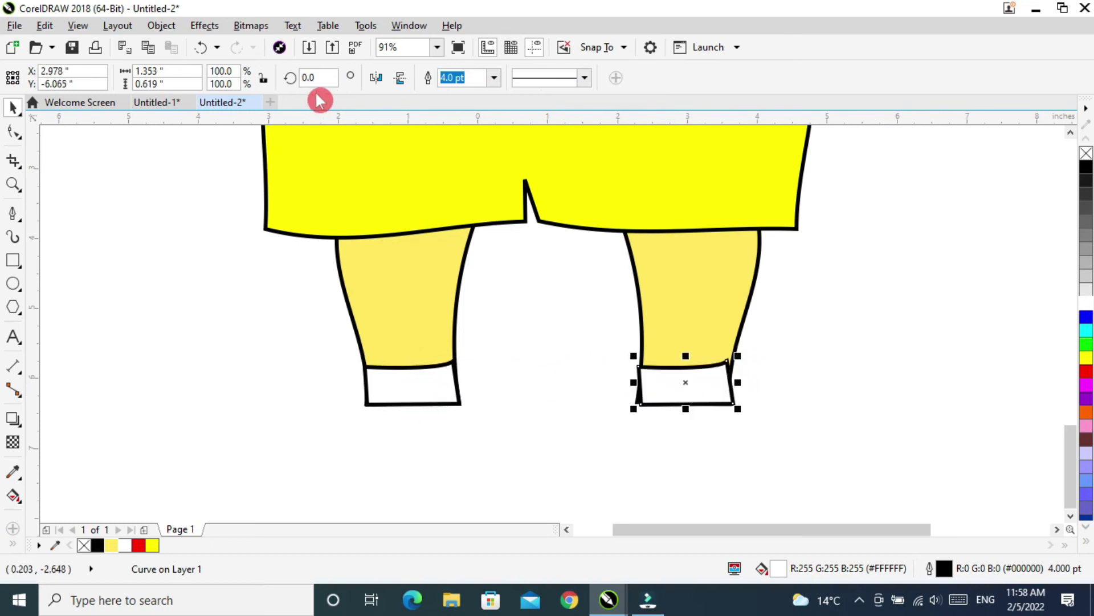
click(375, 80)
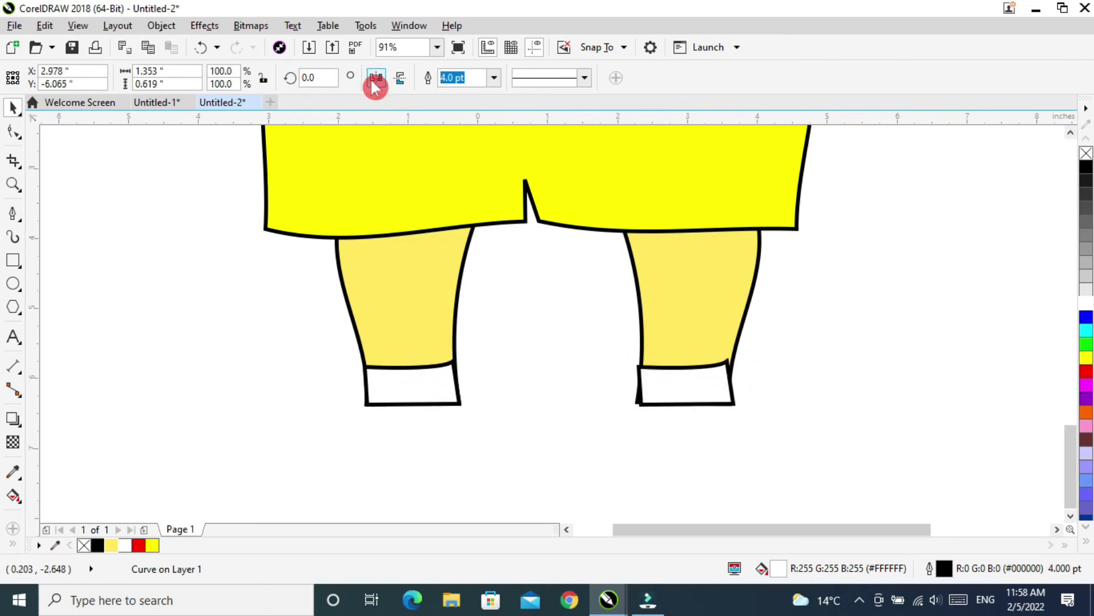
click(677, 385)
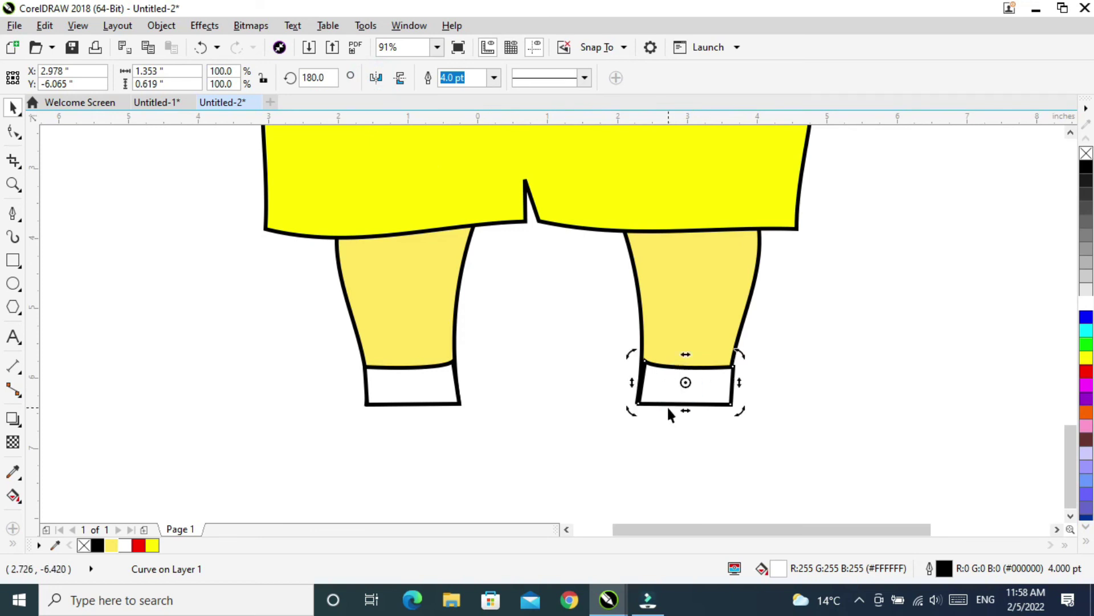
drag(684, 383, 673, 403)
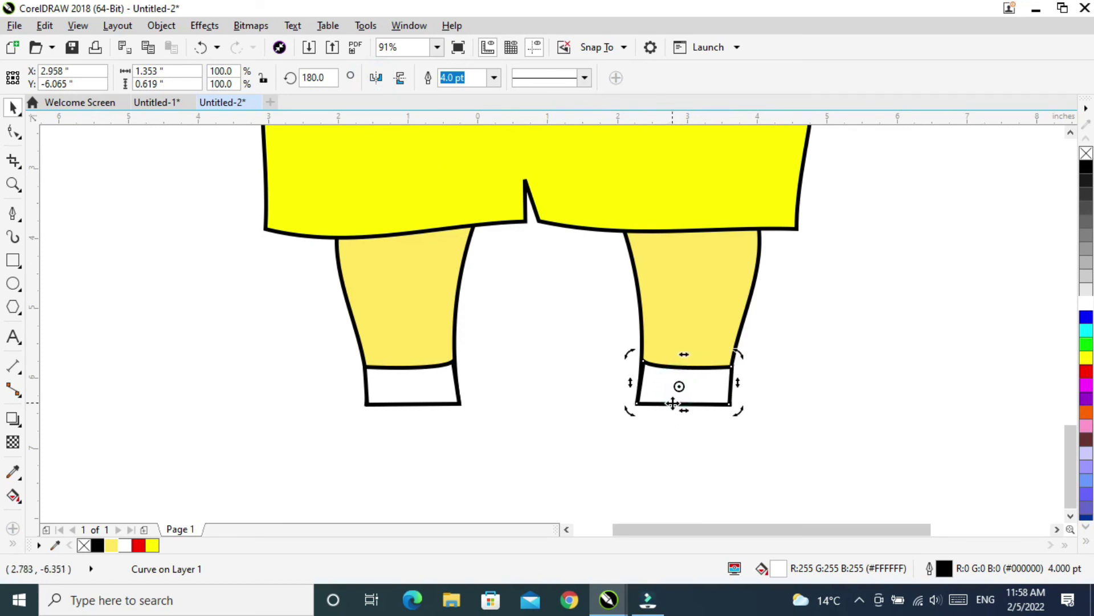
click(679, 444)
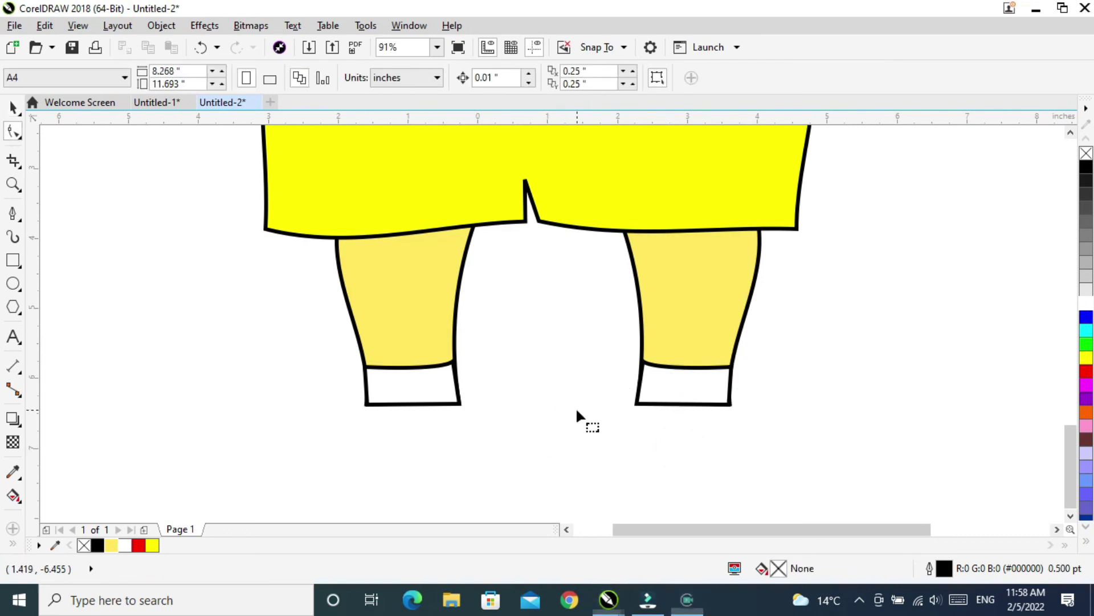
Step: Draw a closed shoe outline about 3.12 by 1.29 inches with the Pen tool beneath the left leg's sock, with a rounded toe
click(11, 215)
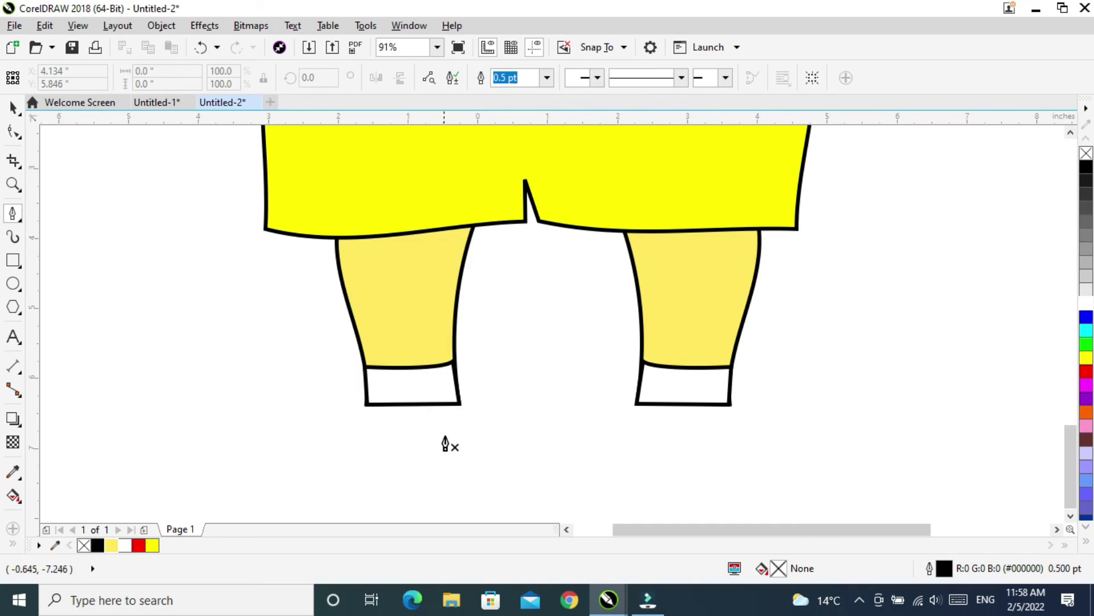
click(462, 402)
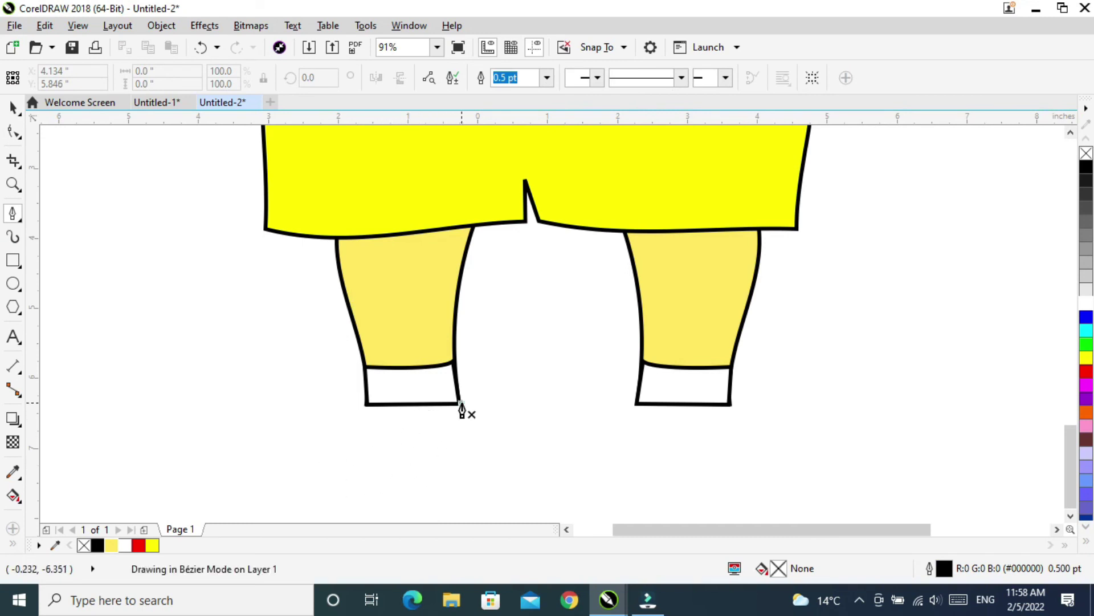
drag(483, 455, 491, 464)
double_click(490, 463)
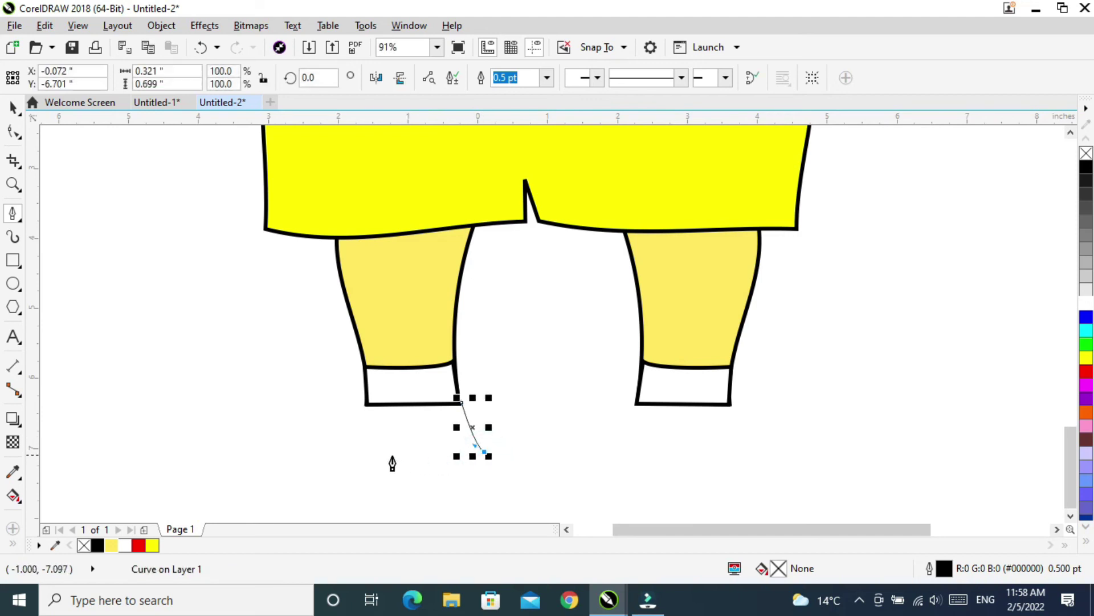
drag(290, 475, 269, 474)
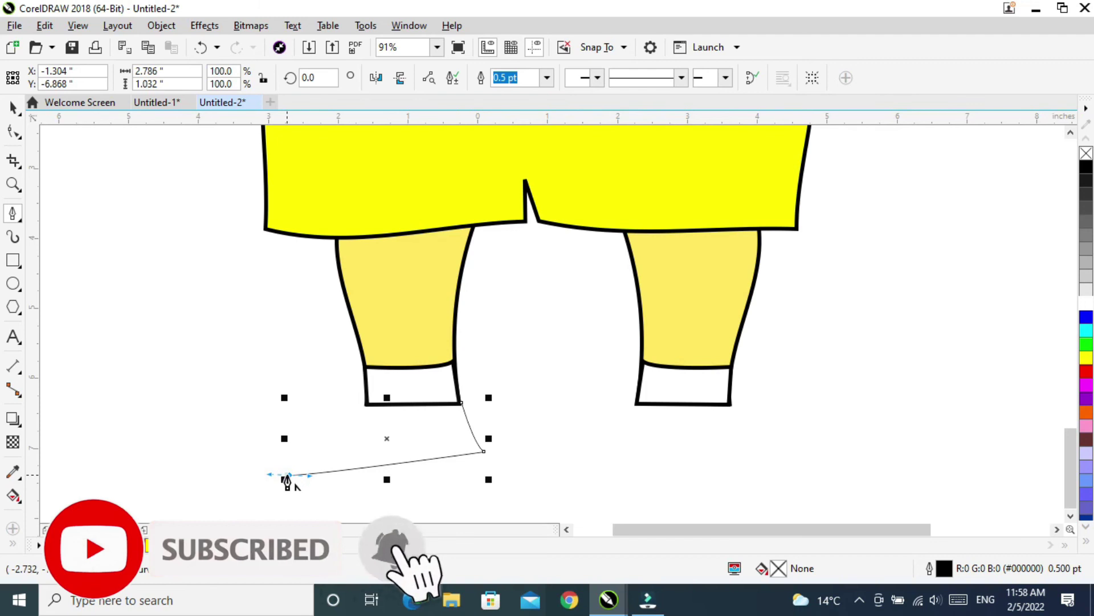
drag(292, 426, 349, 394)
click(291, 427)
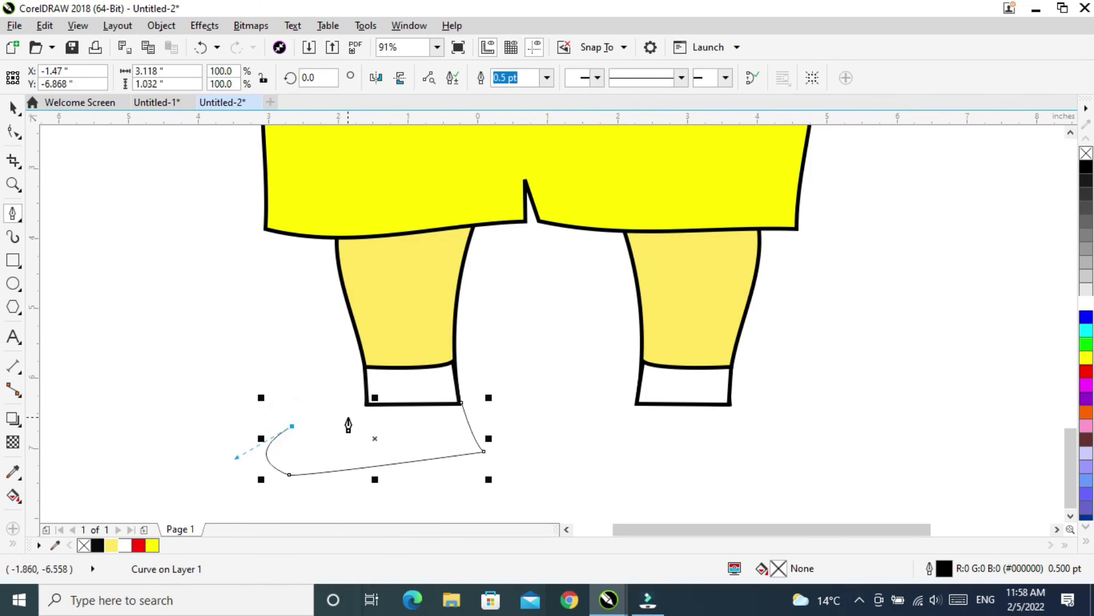
click(342, 413)
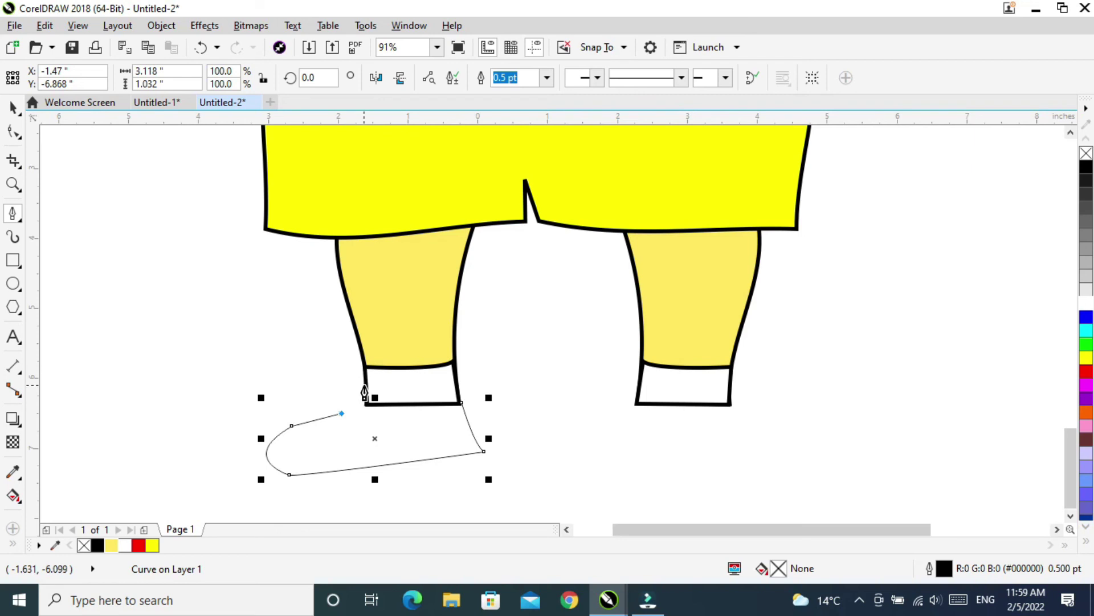
click(364, 385)
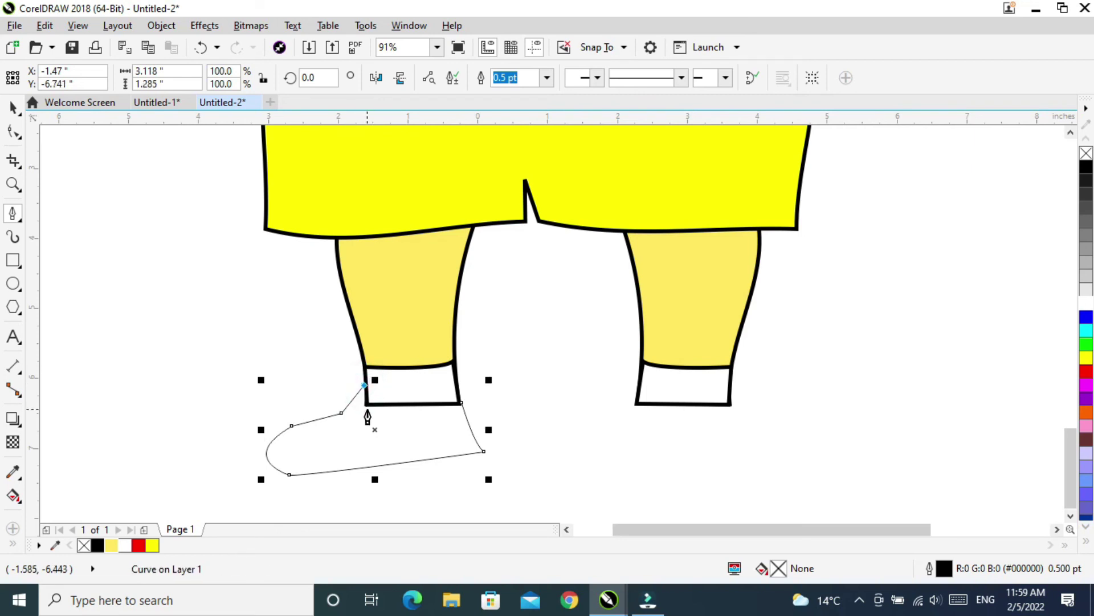
click(368, 403)
click(461, 404)
Step: Set the left shoe's outline width to 4.0 pt and fill it with orange (#FE8B00)
click(13, 107)
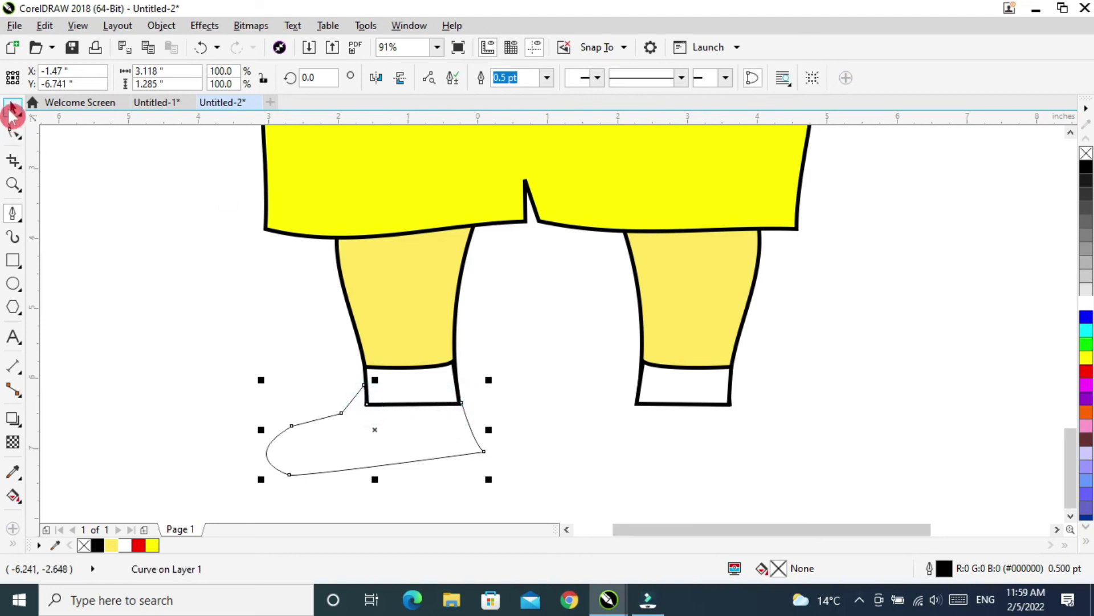
click(494, 77)
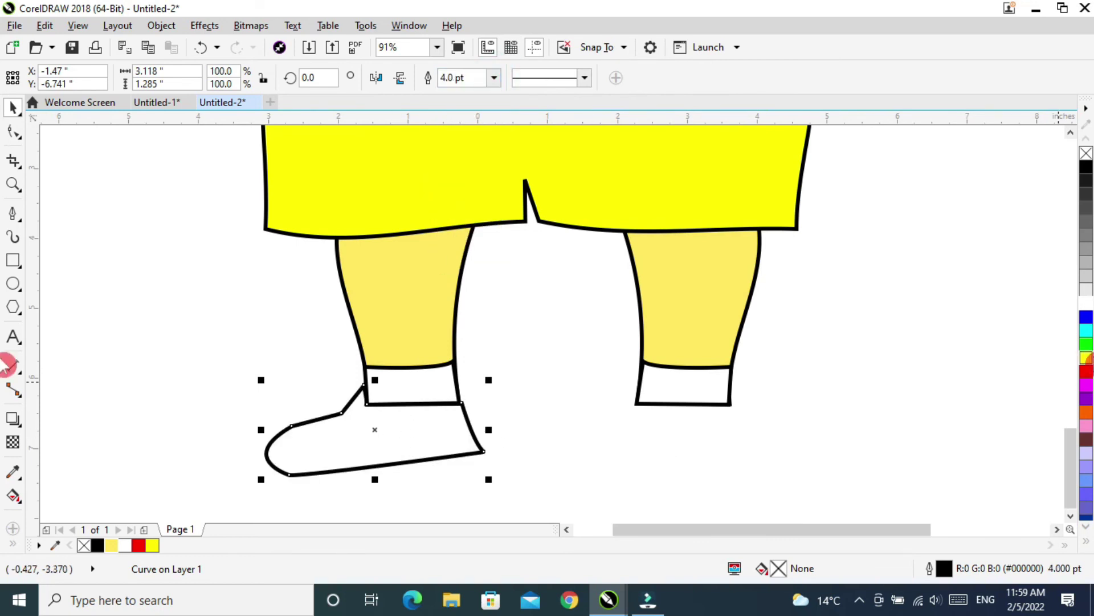
click(453, 531)
click(1083, 361)
drag(1085, 365, 1043, 428)
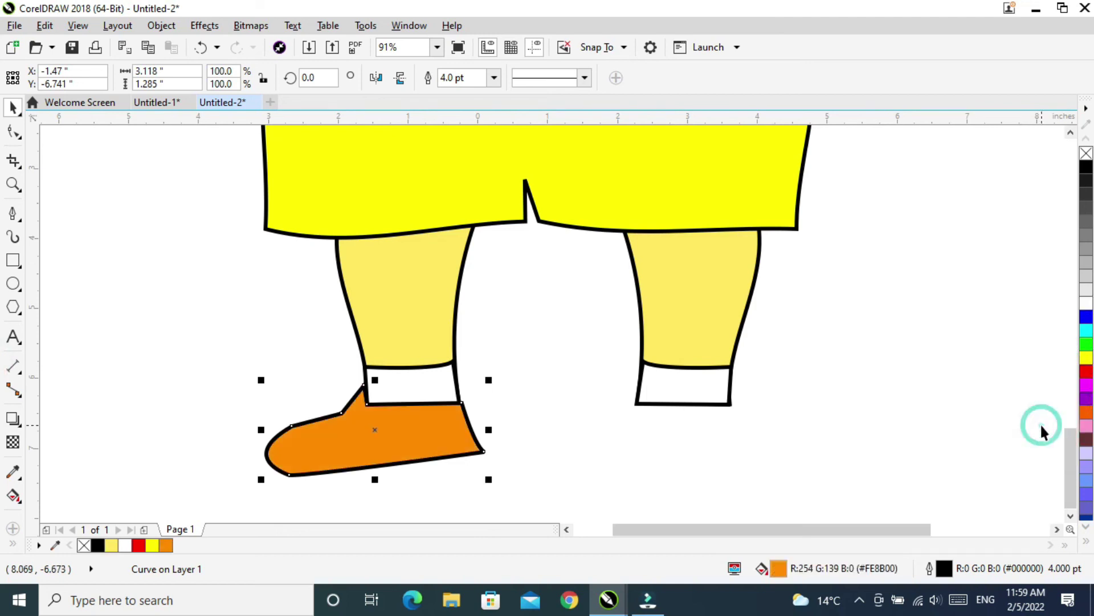
Step: Copy the orange shoe beneath the right leg's sock and mirror the copy horizontally
click(182, 329)
click(357, 441)
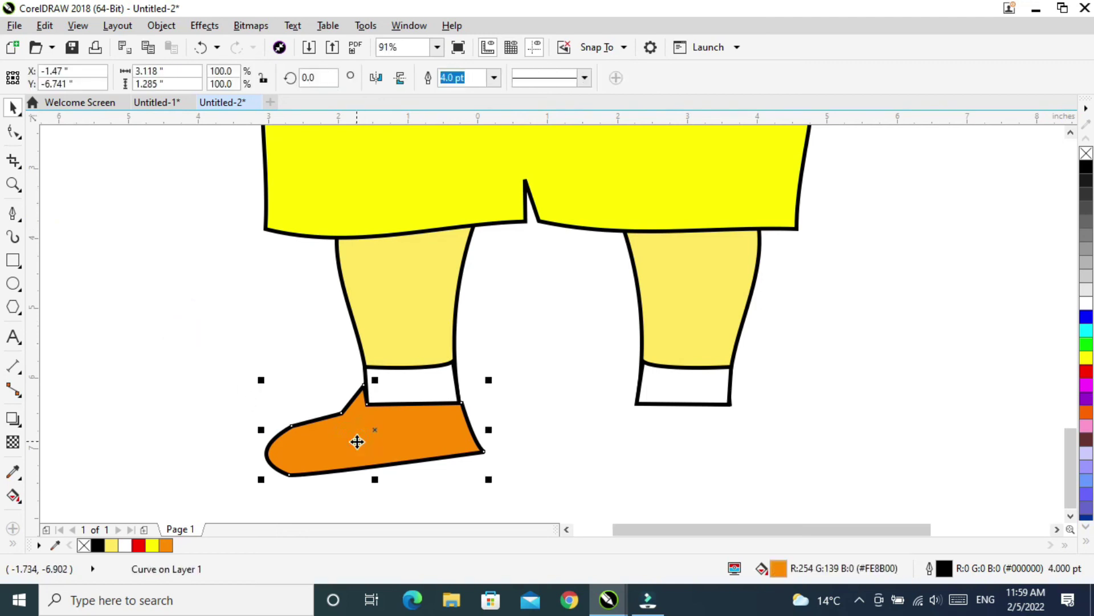
drag(440, 443, 706, 461)
click(384, 78)
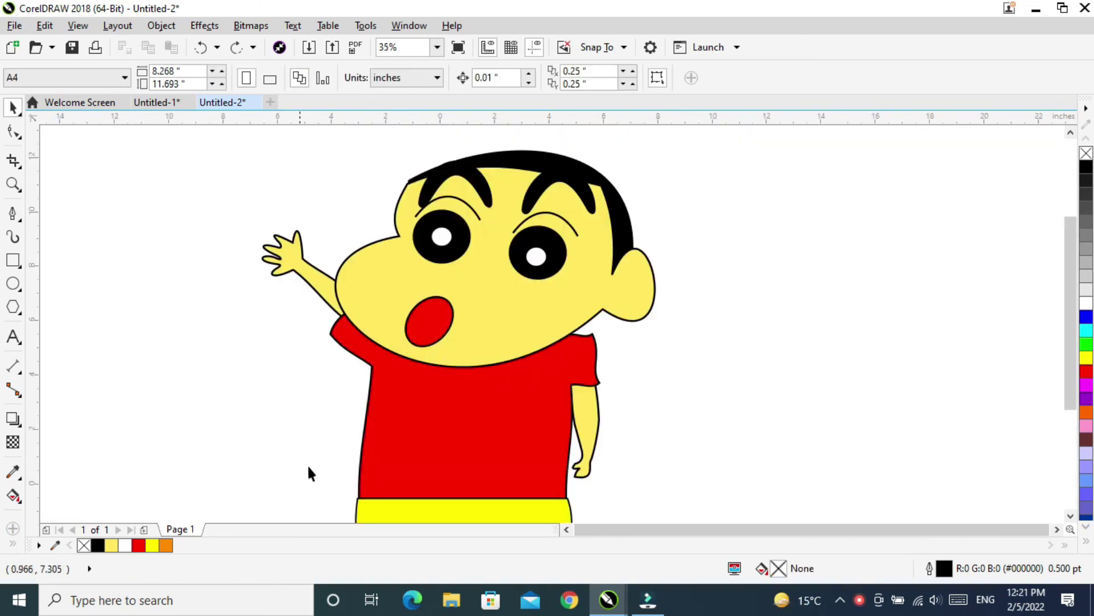
Step: Draw a short curved armhole line with the Pen tool up from the right sleeve's underarm and set its width to 4.0 pt
click(12, 217)
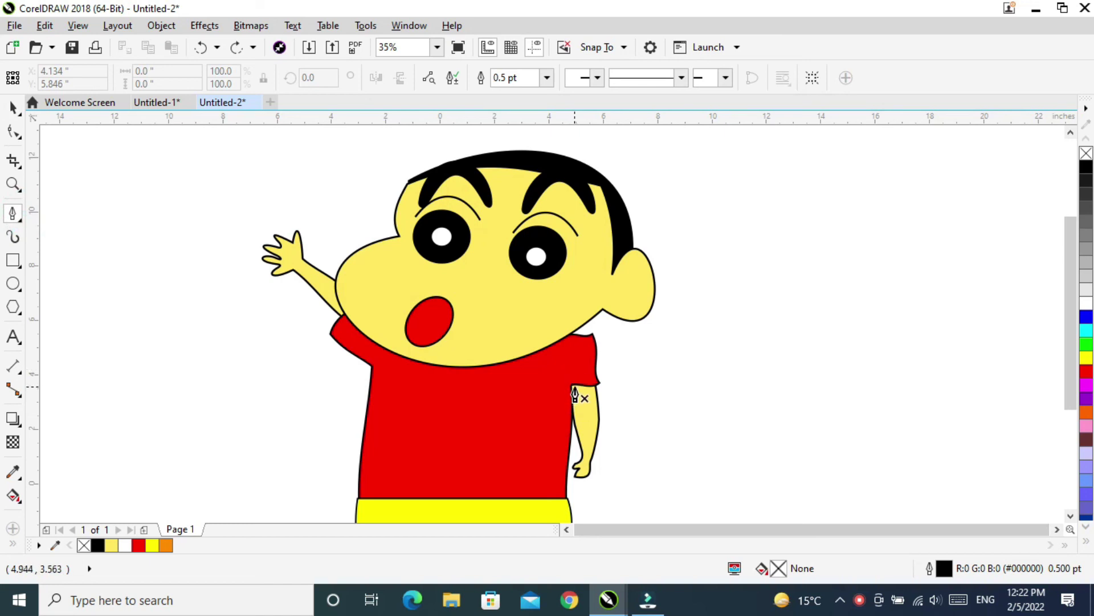
click(571, 387)
click(565, 365)
key(space)
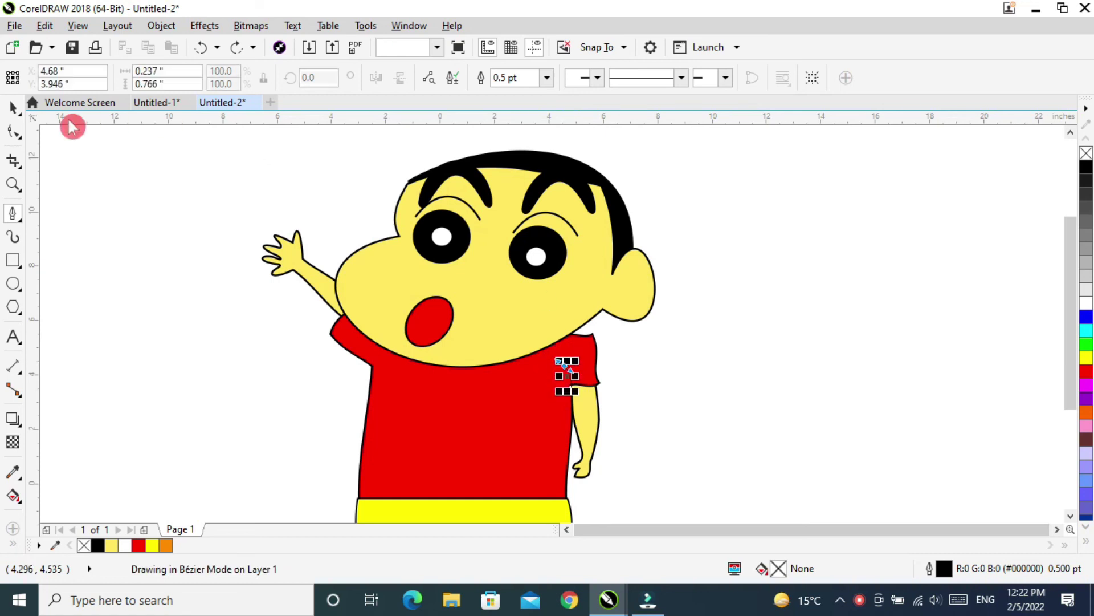
click(13, 114)
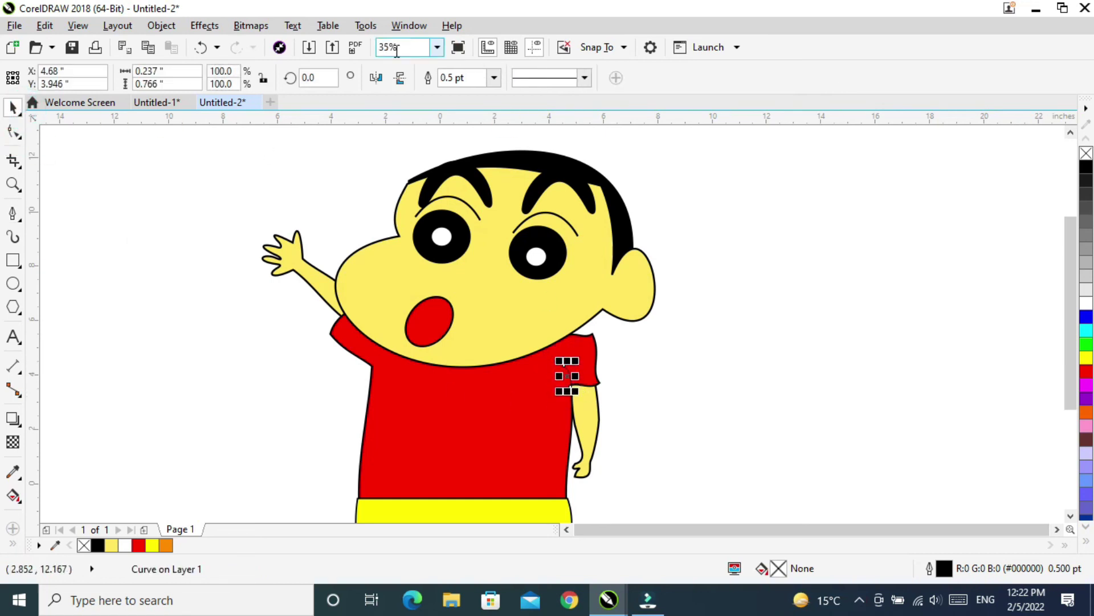
click(492, 78)
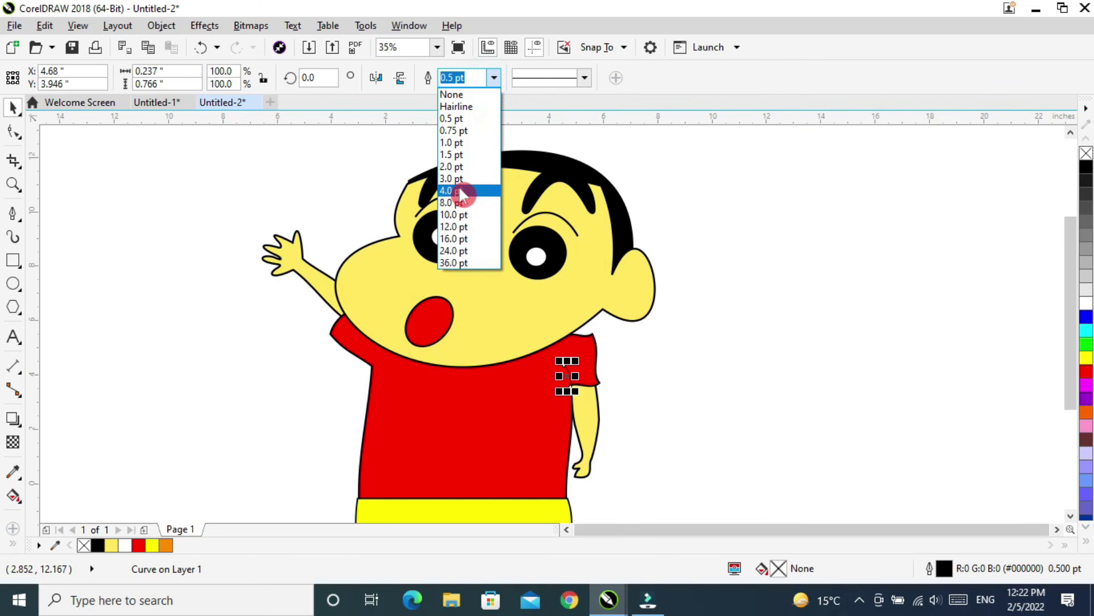
click(464, 188)
click(285, 390)
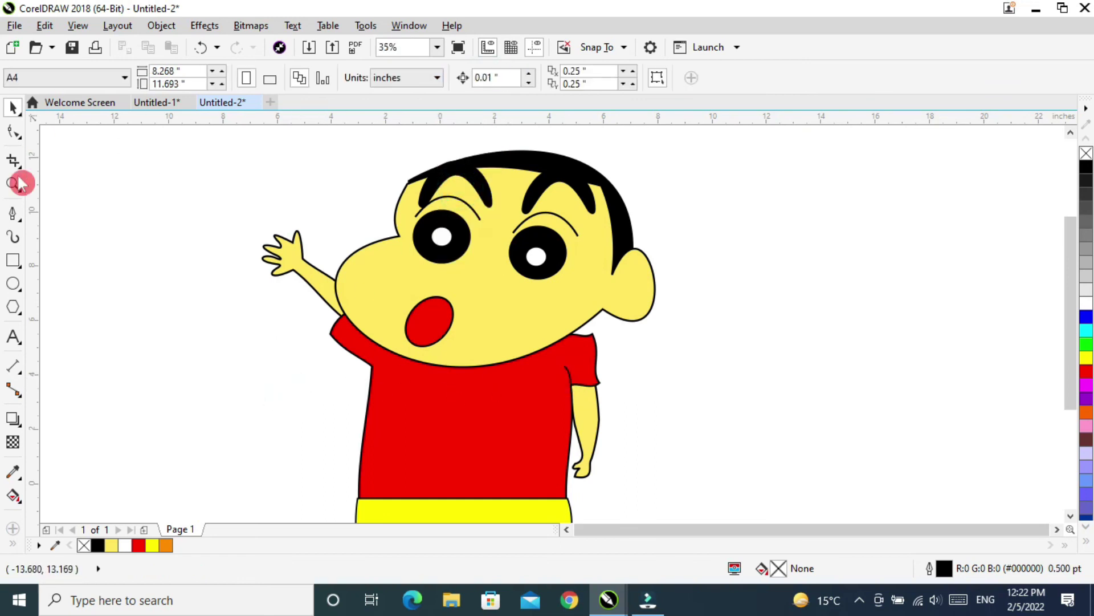
Step: Draw a short crease line about 0.12 by 0.32 inches at the left sleeve's underarm and set its width to 4.0 pt
click(12, 216)
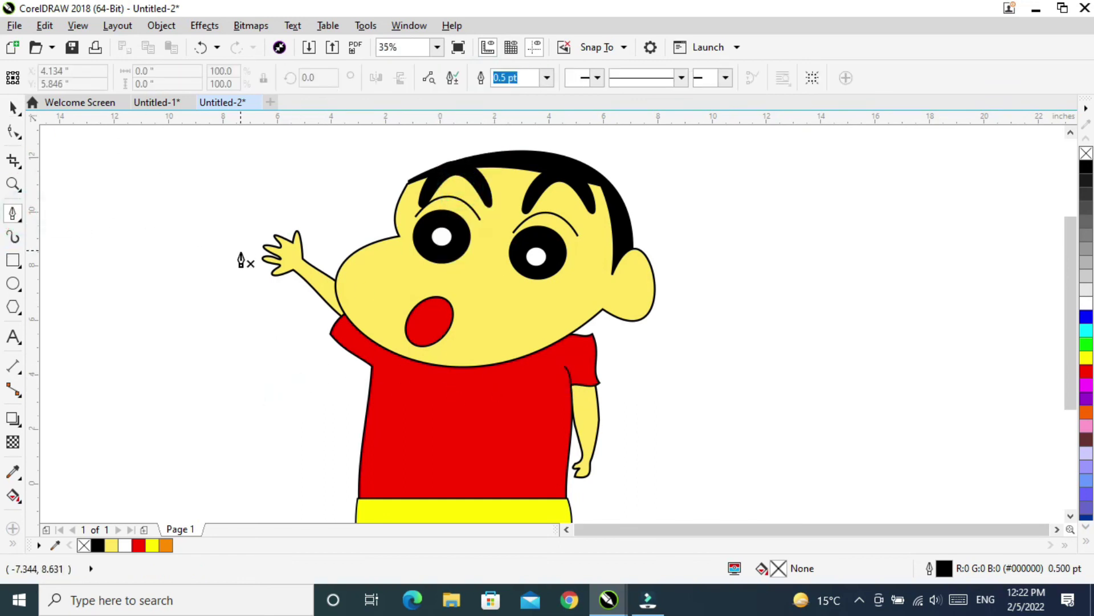
click(372, 366)
double_click(373, 358)
click(12, 105)
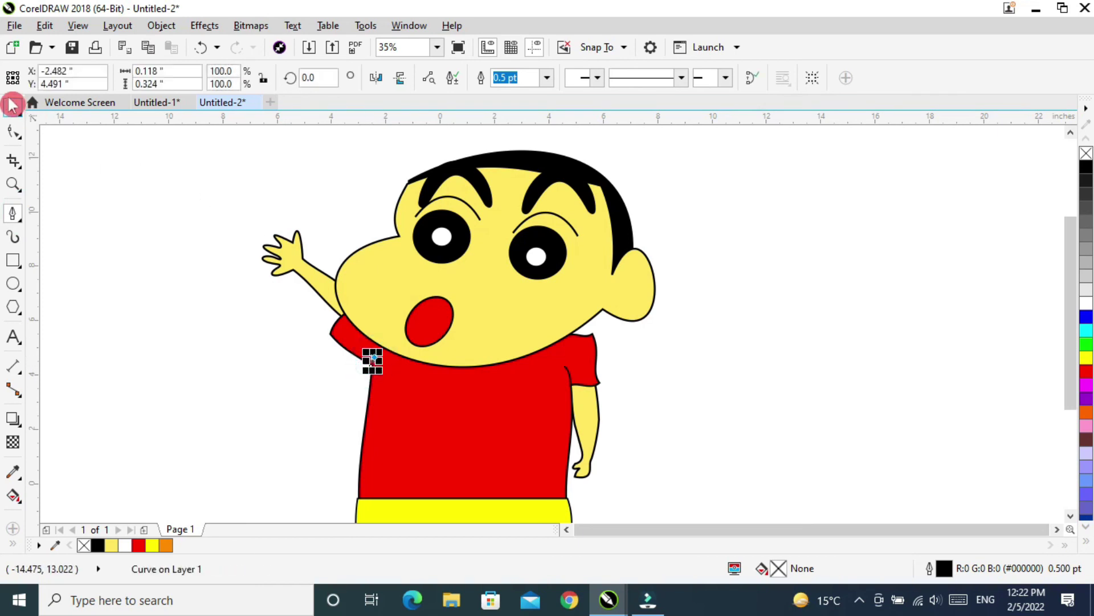
click(492, 80)
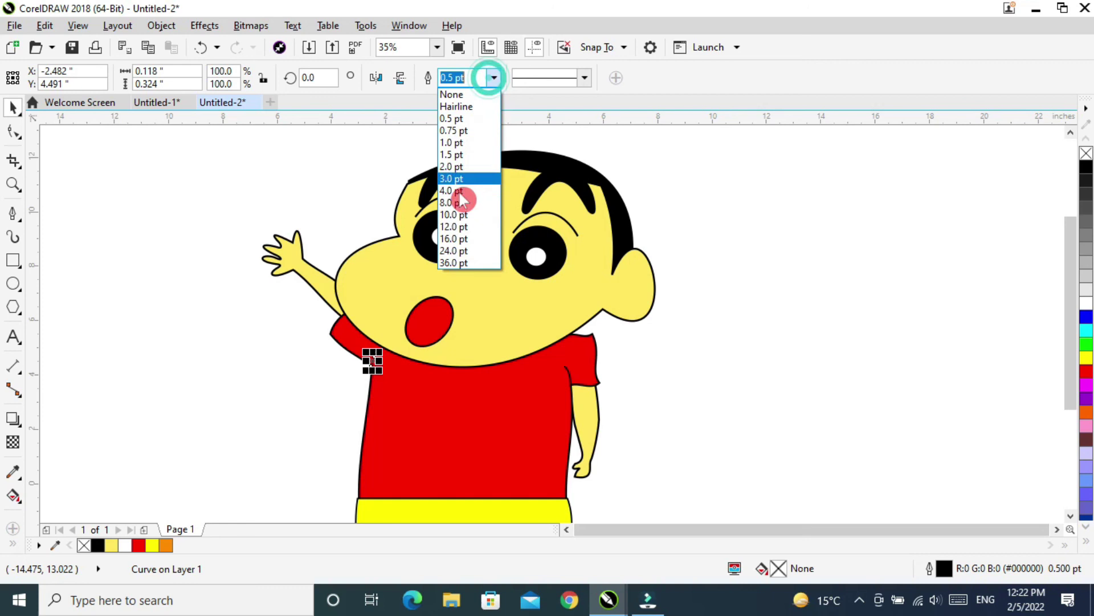
click(458, 191)
click(279, 328)
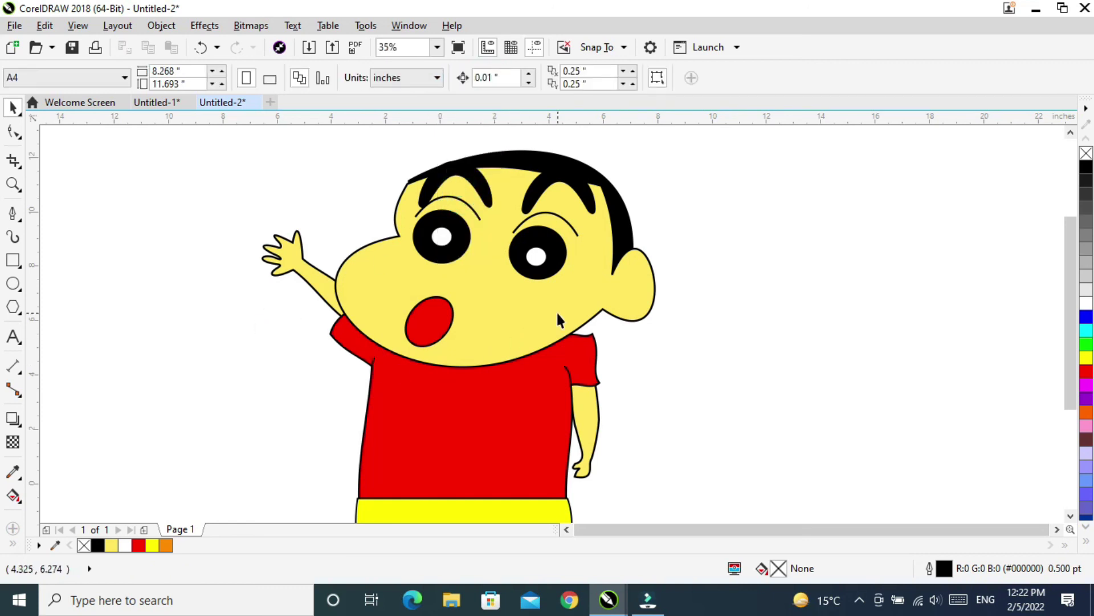
Step: Draw a horizontal line about 0.31 inches long leftward from the tip of the shorts' slit and set its width to 4.0 pt
scroll(533, 351, down, 3)
scroll(511, 467, up, 3)
scroll(480, 481, up, 4)
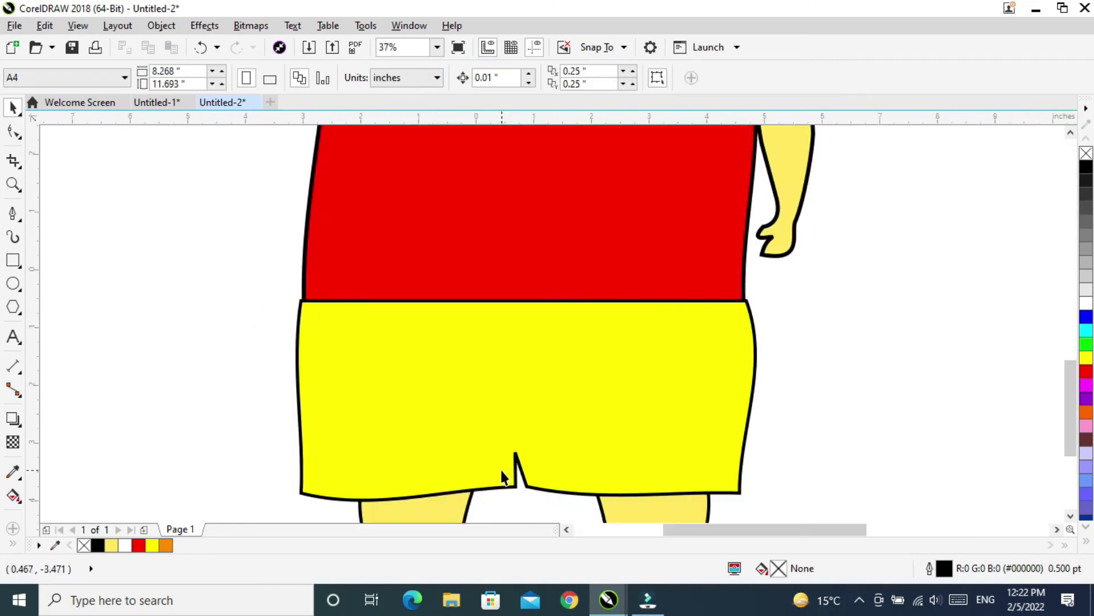
click(16, 220)
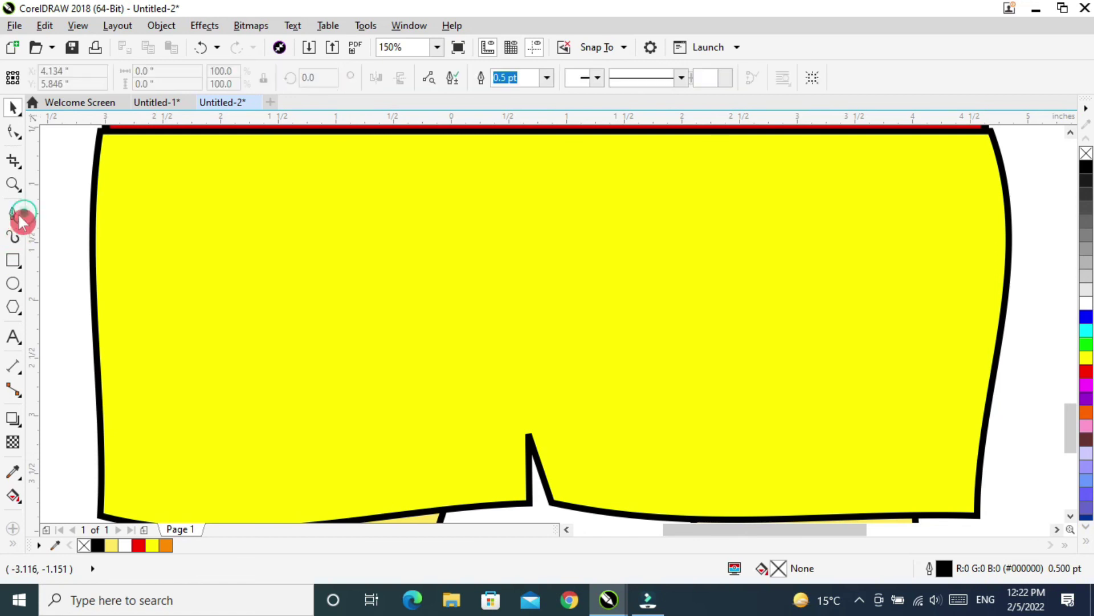
click(528, 436)
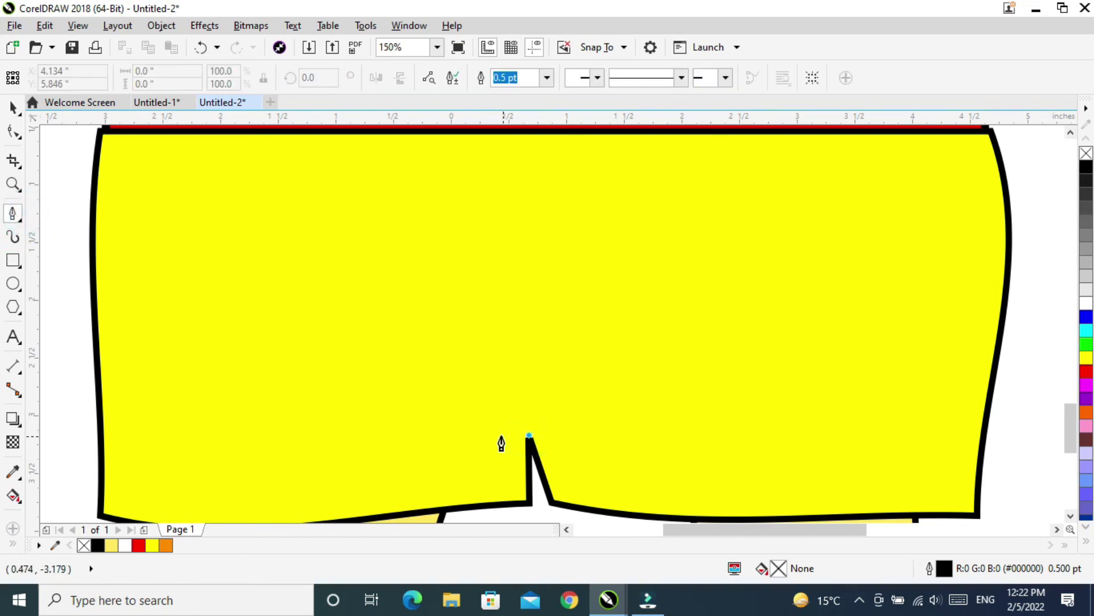
click(488, 434)
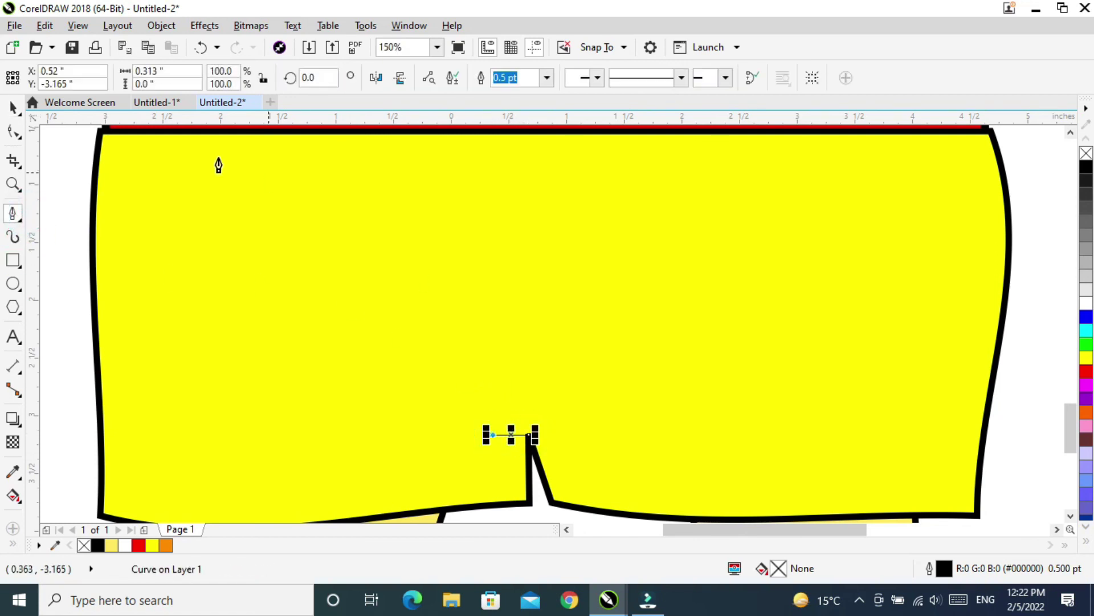
click(543, 86)
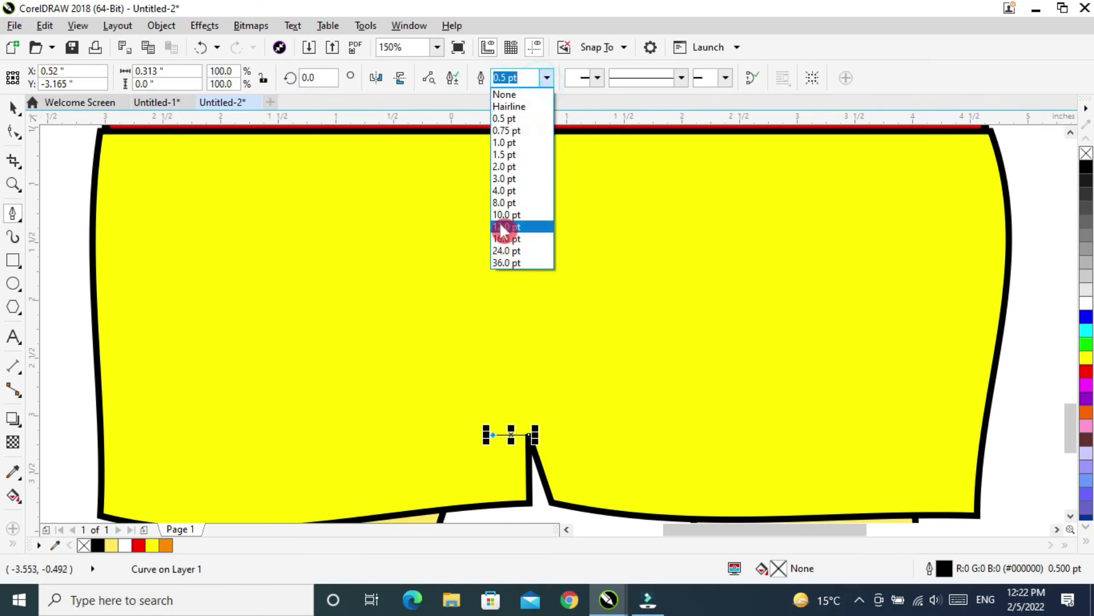
click(516, 194)
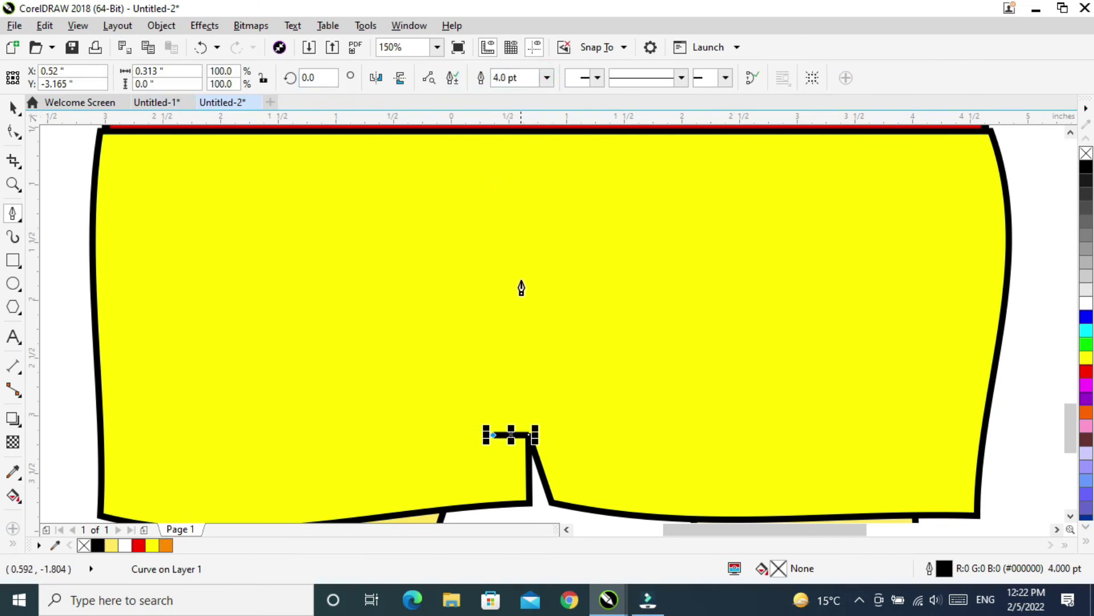
scroll(521, 288, down, 4)
click(13, 107)
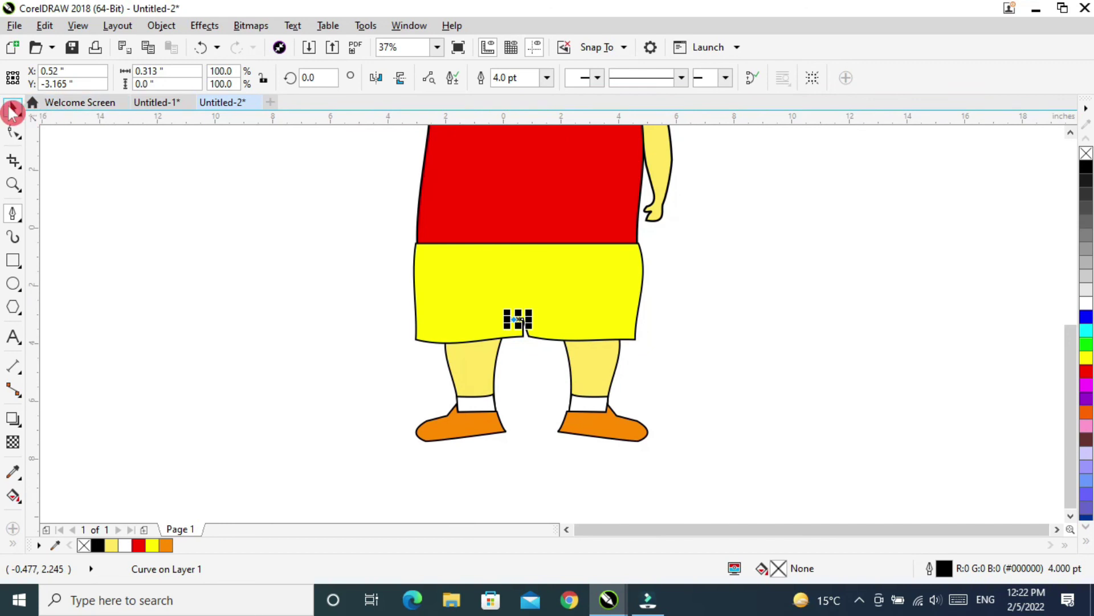
click(656, 278)
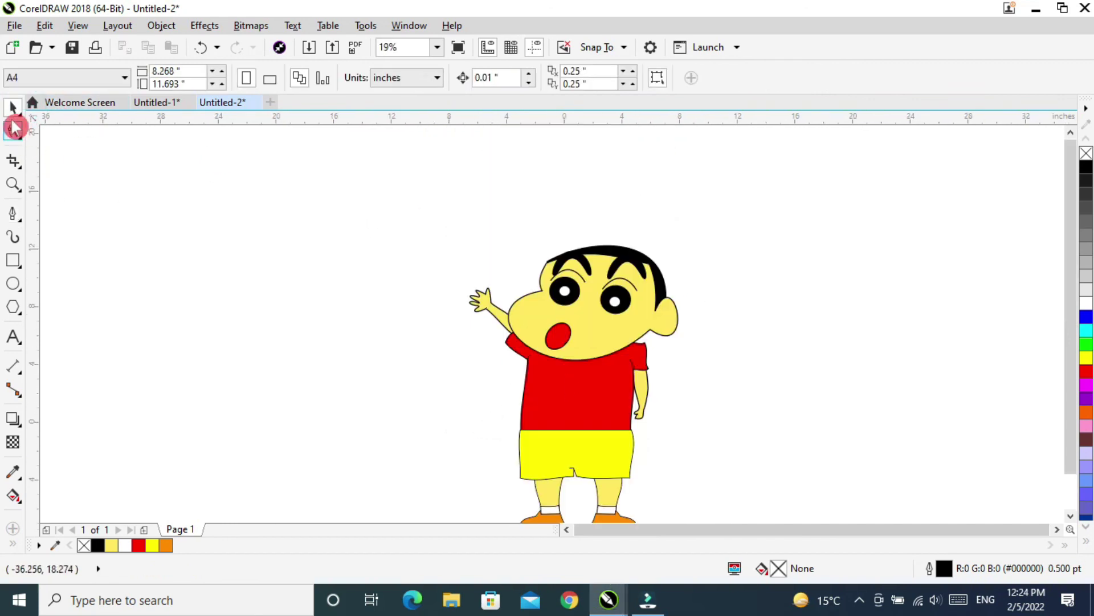
click(15, 105)
click(572, 404)
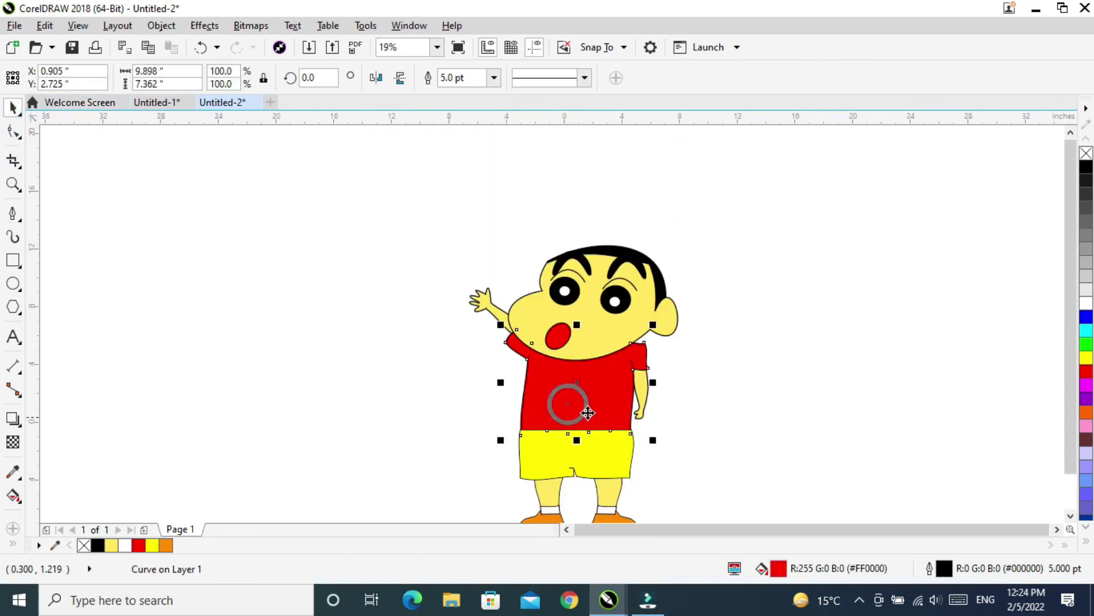
click(14, 135)
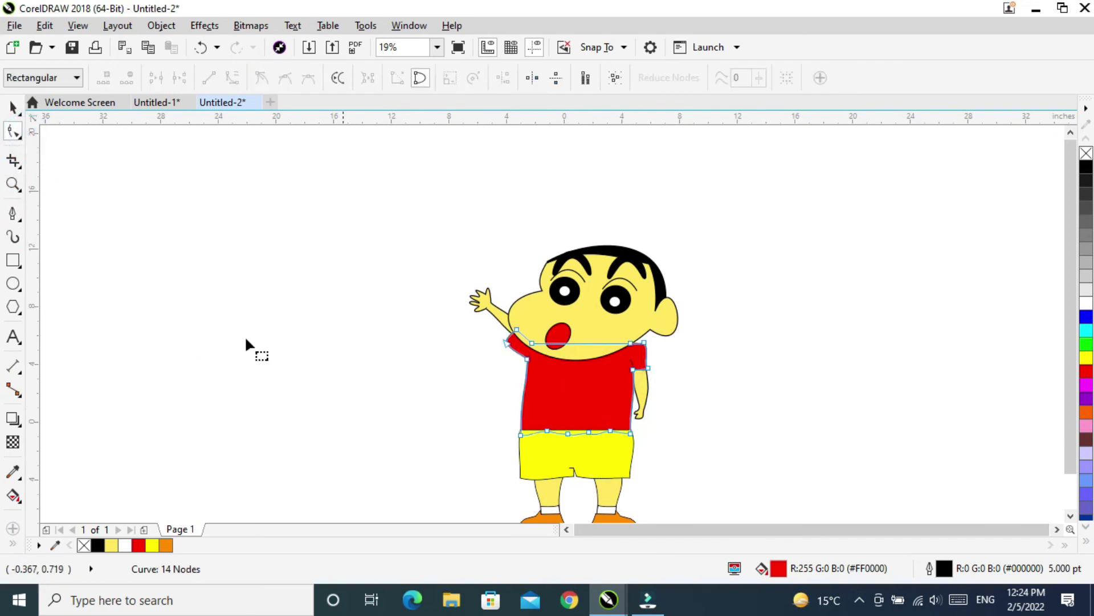
click(12, 107)
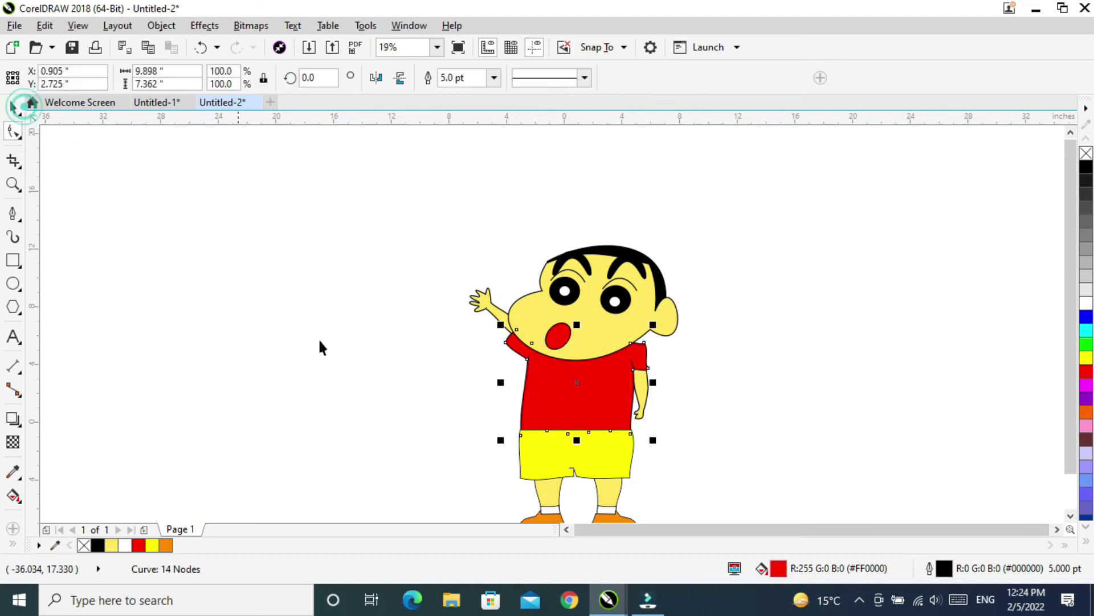
click(578, 400)
click(425, 431)
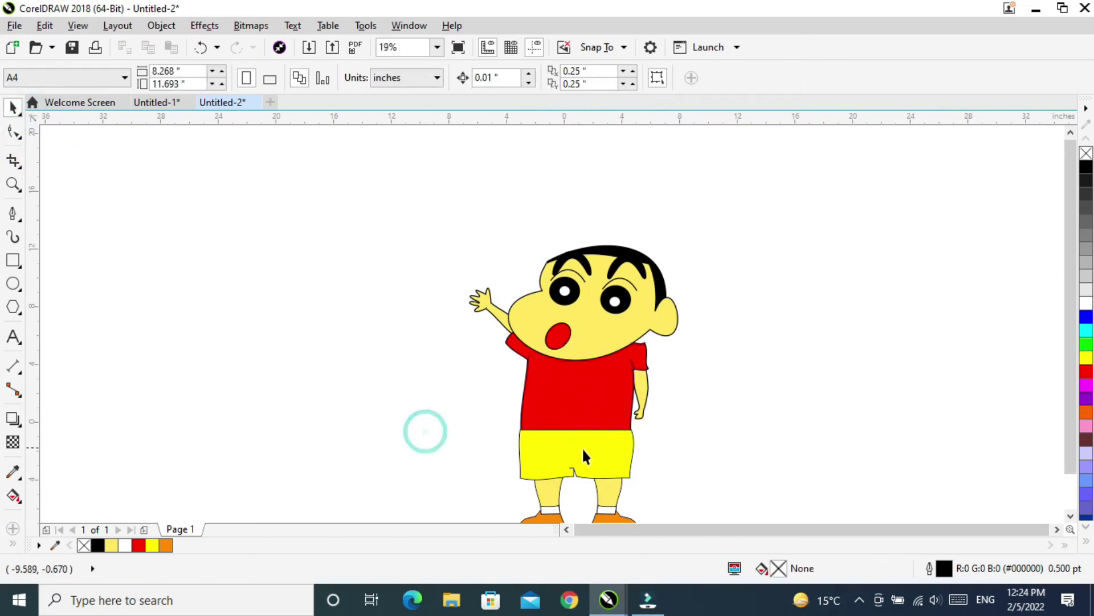
Step: Send the yellow shorts to the back of the page, behind the red shirt's wavy hem
click(606, 457)
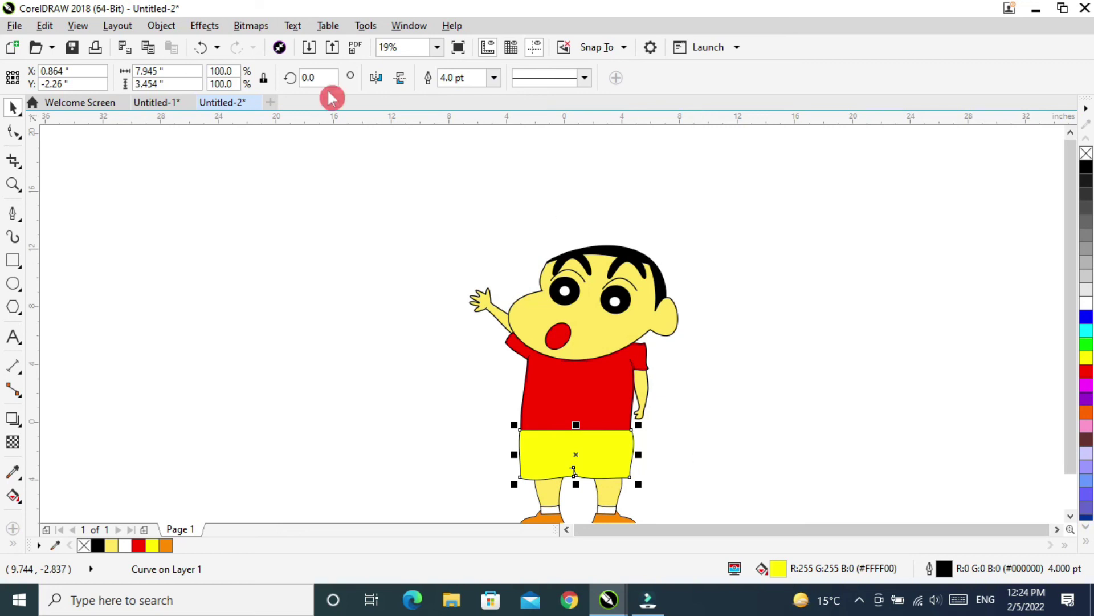
click(164, 26)
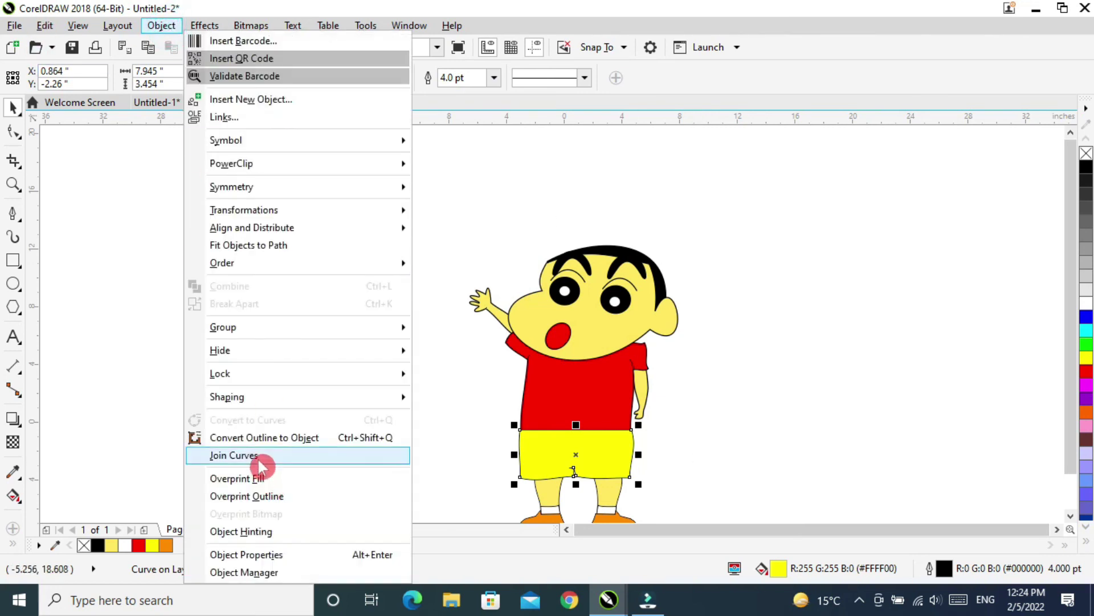
mouse_move(267, 265)
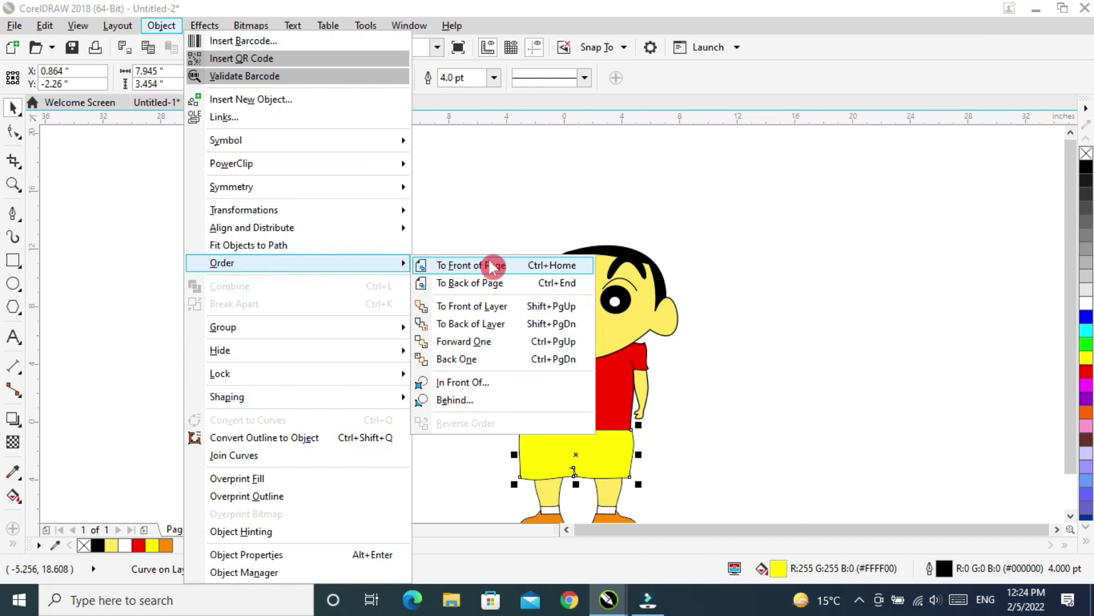
click(484, 291)
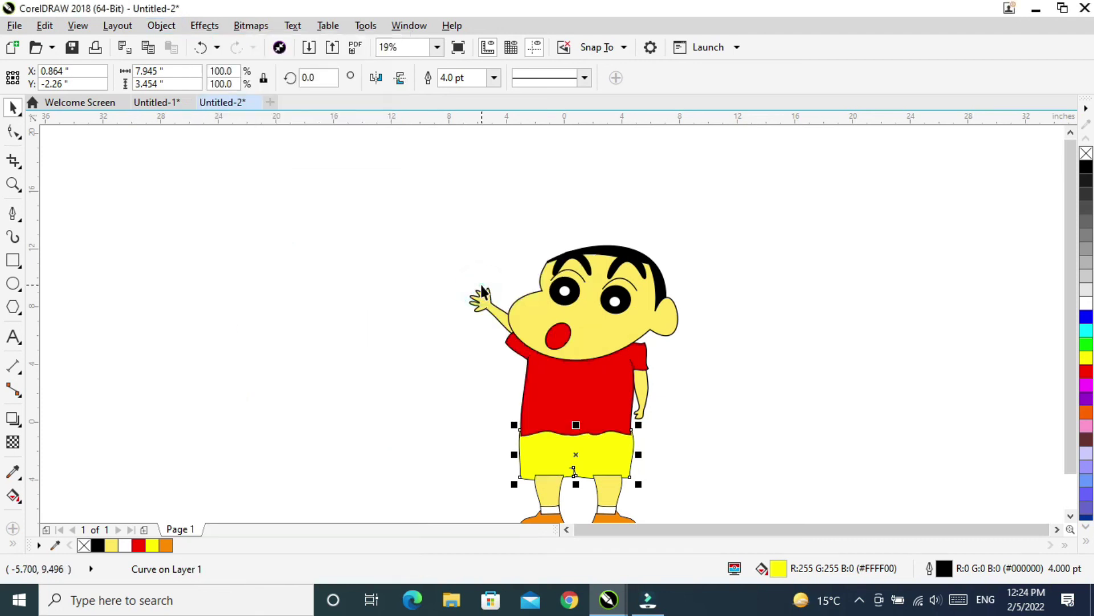
click(764, 369)
click(459, 455)
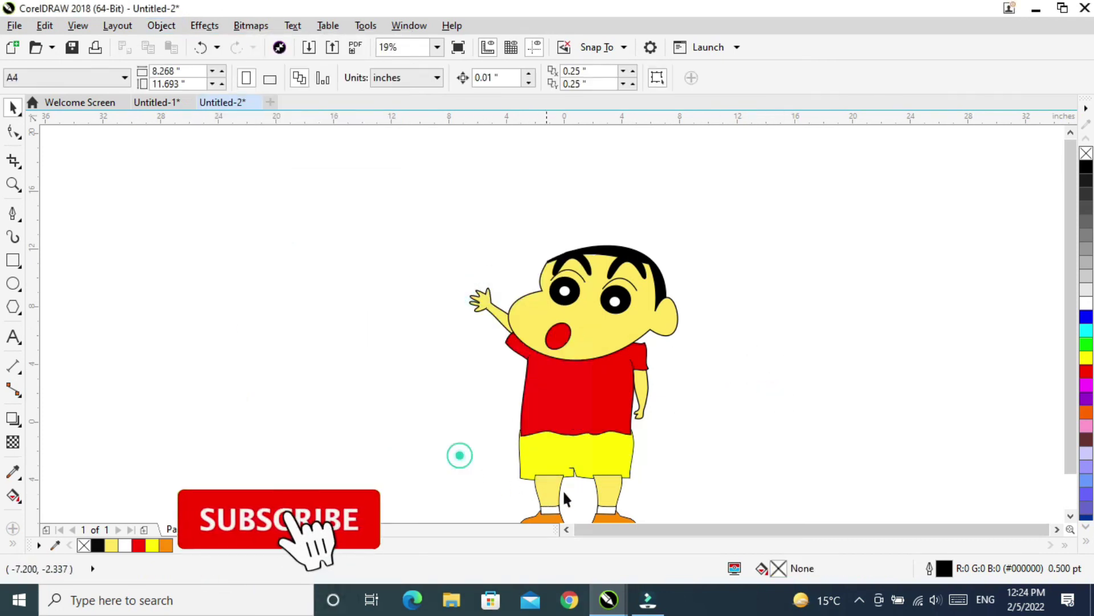
Step: Send the left leg to the back of the page so it sits behind the shorts
click(552, 480)
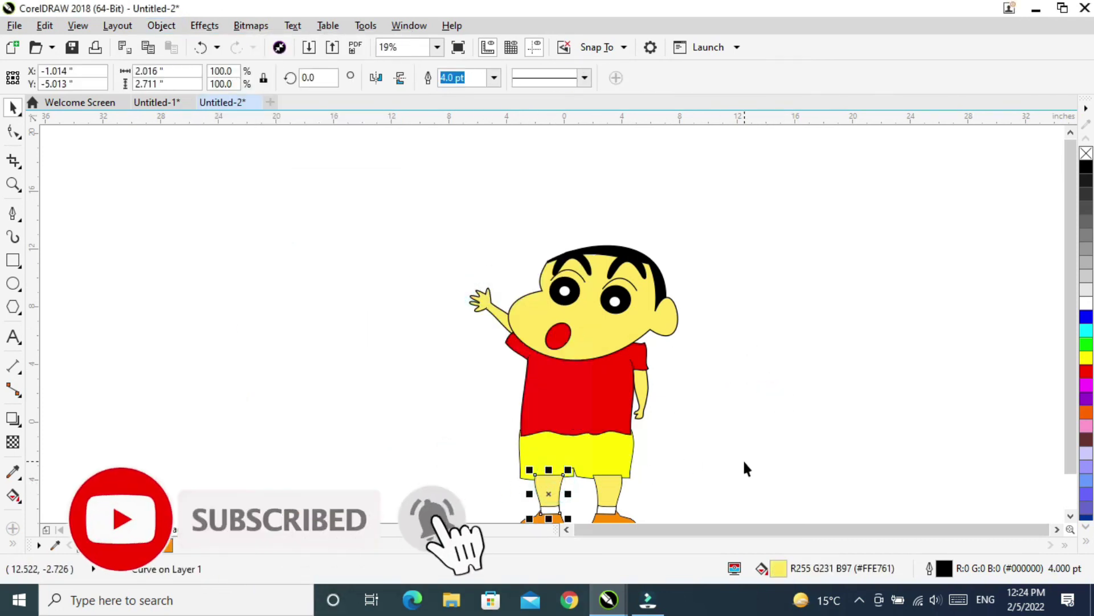
click(161, 26)
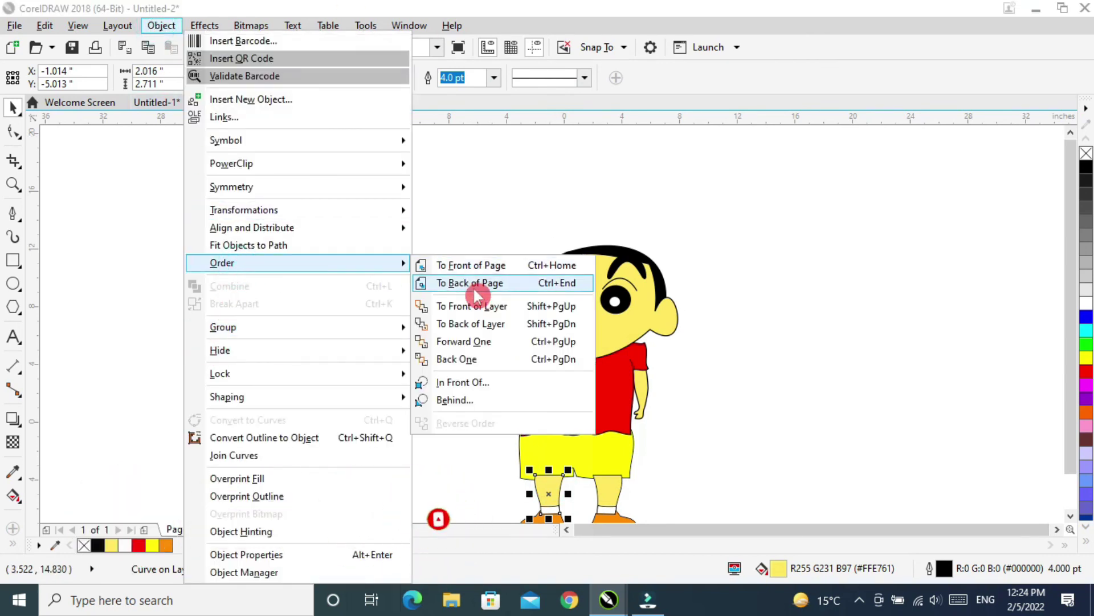
click(476, 291)
click(721, 435)
Step: Send the right leg to the back of the page so it sits behind the shorts
click(616, 489)
click(206, 25)
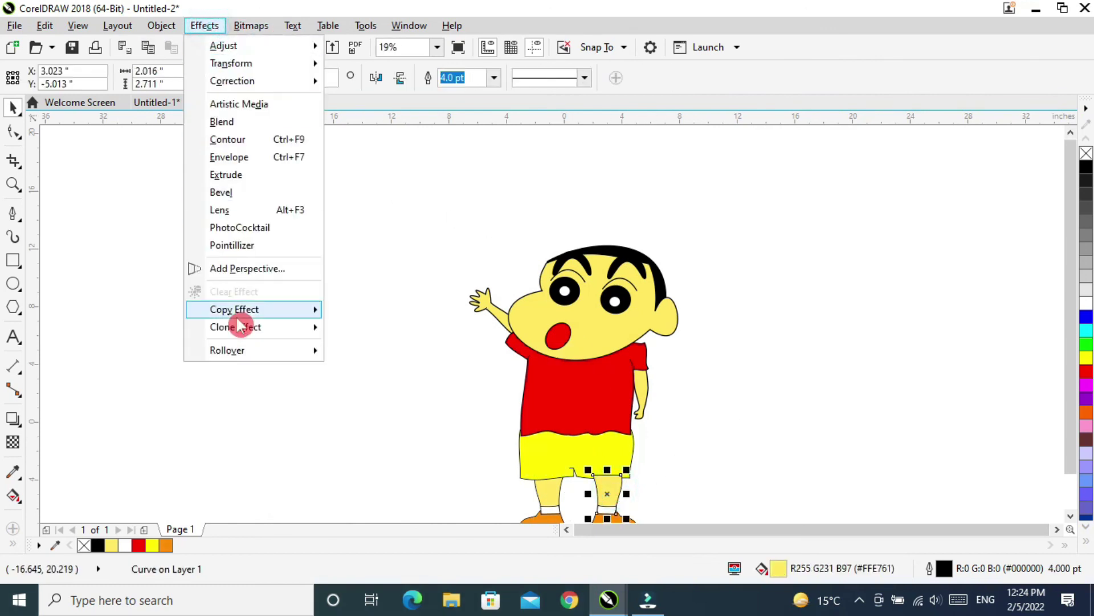
mouse_move(165, 25)
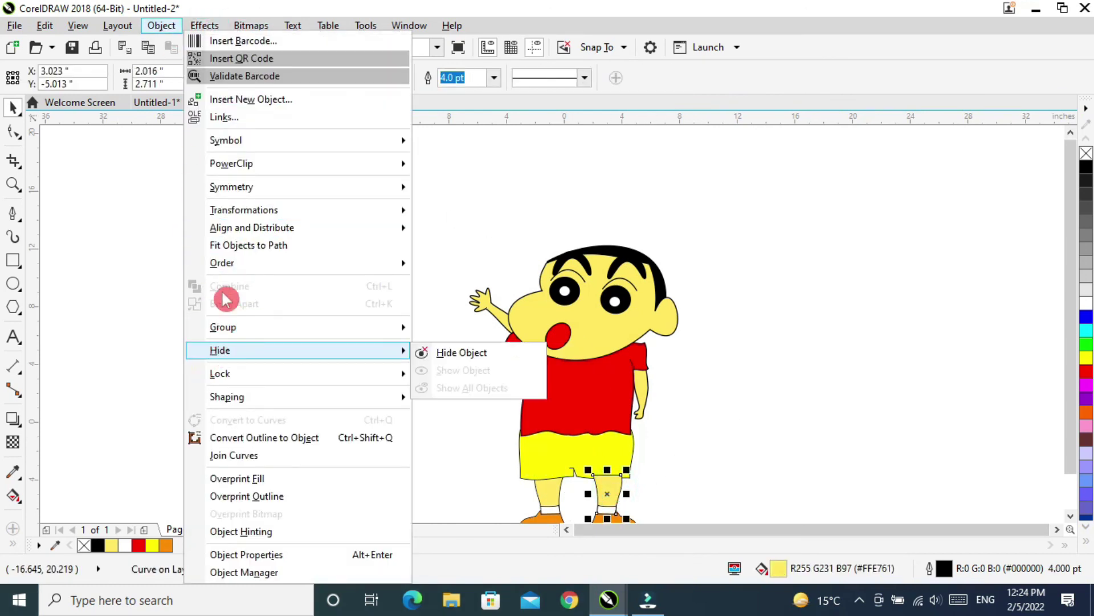
mouse_move(222, 263)
click(491, 283)
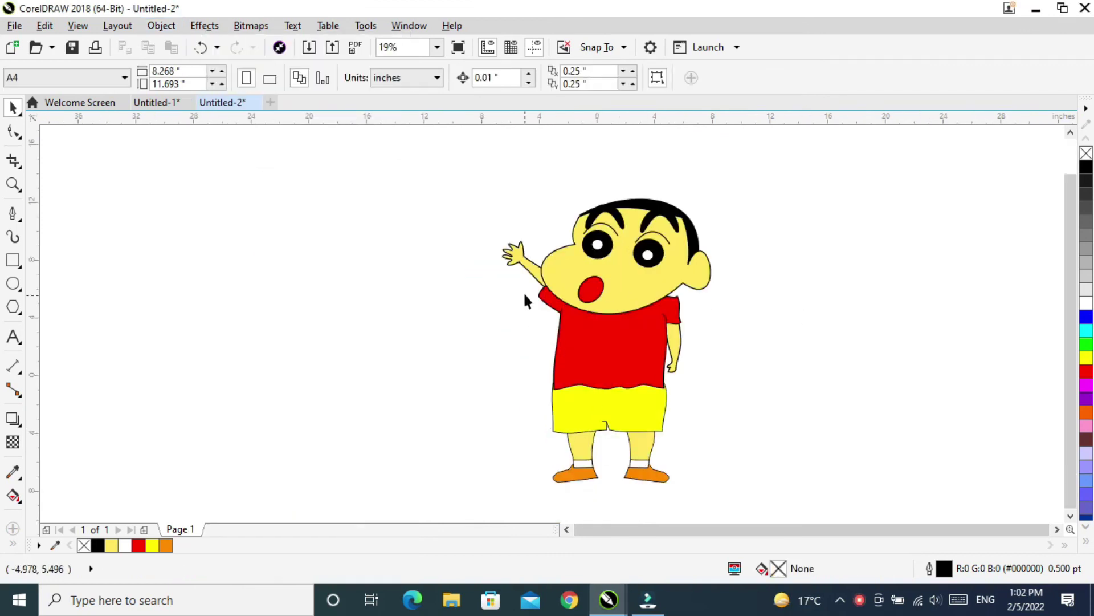
Step: Enlarge the view of the whole character and show it in Full-screen Preview
key(z)
drag(491, 206, 724, 491)
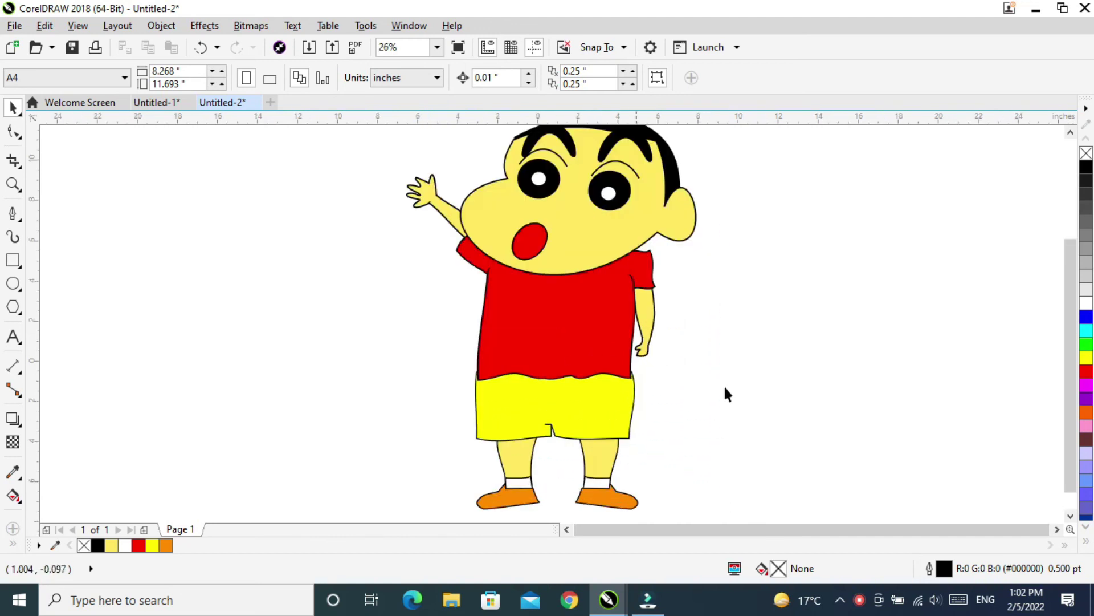
click(77, 26)
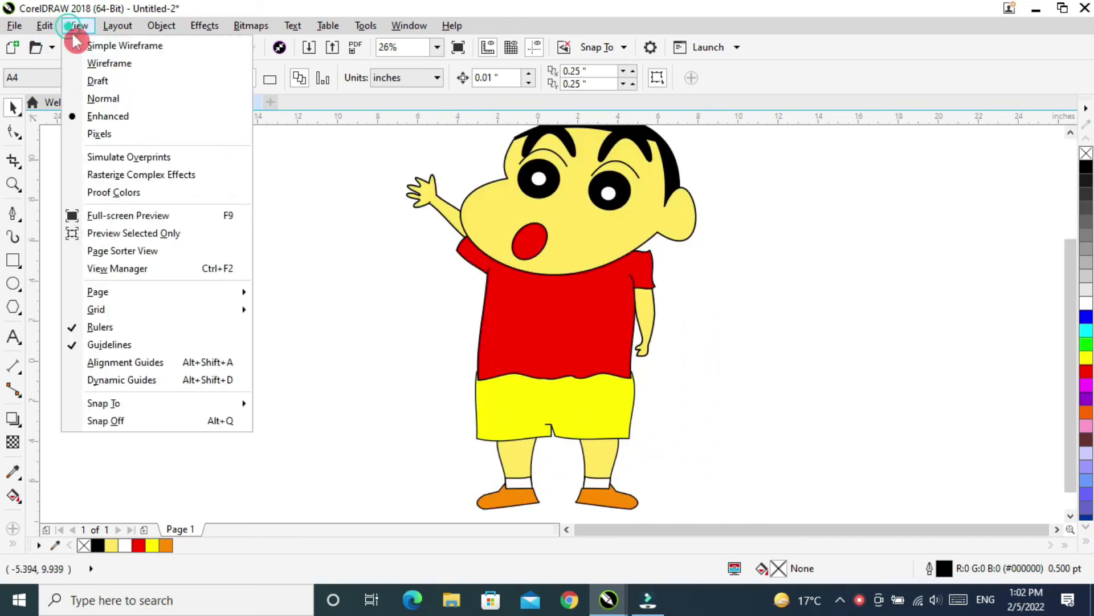
click(109, 220)
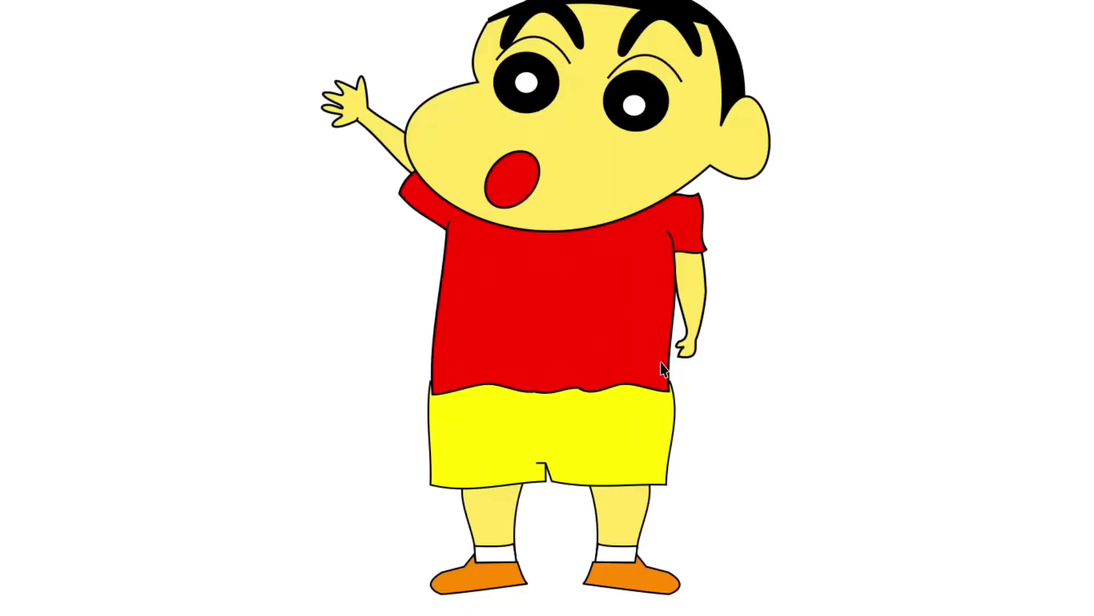